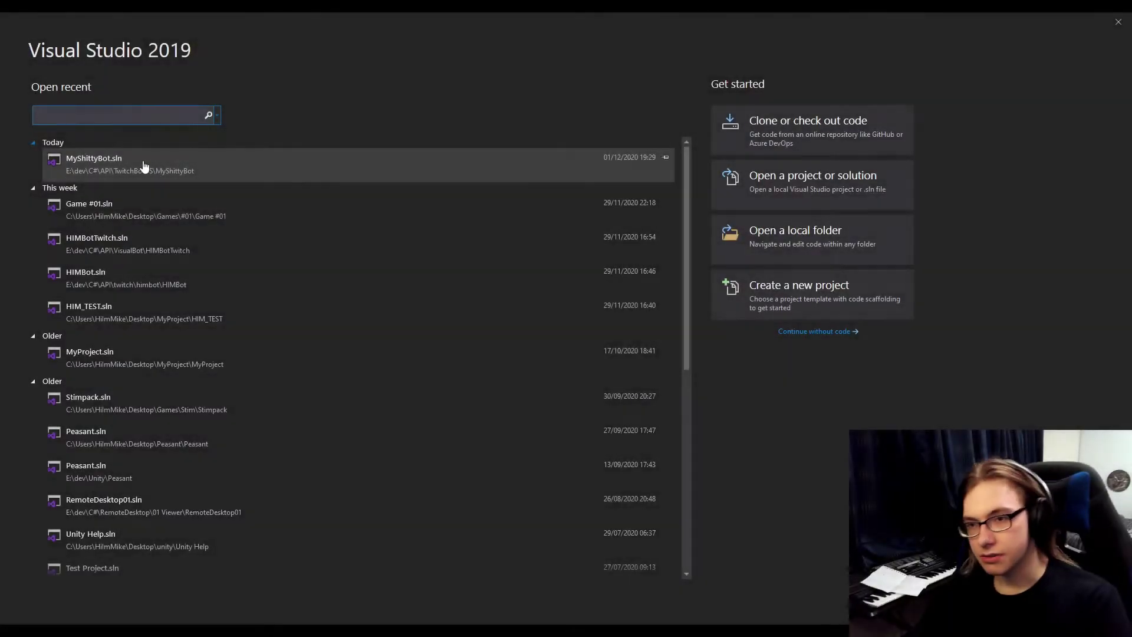
Open the recent MyShittyBot solution, show Solution Explorer and open Bot.cs
left_click(313, 167)
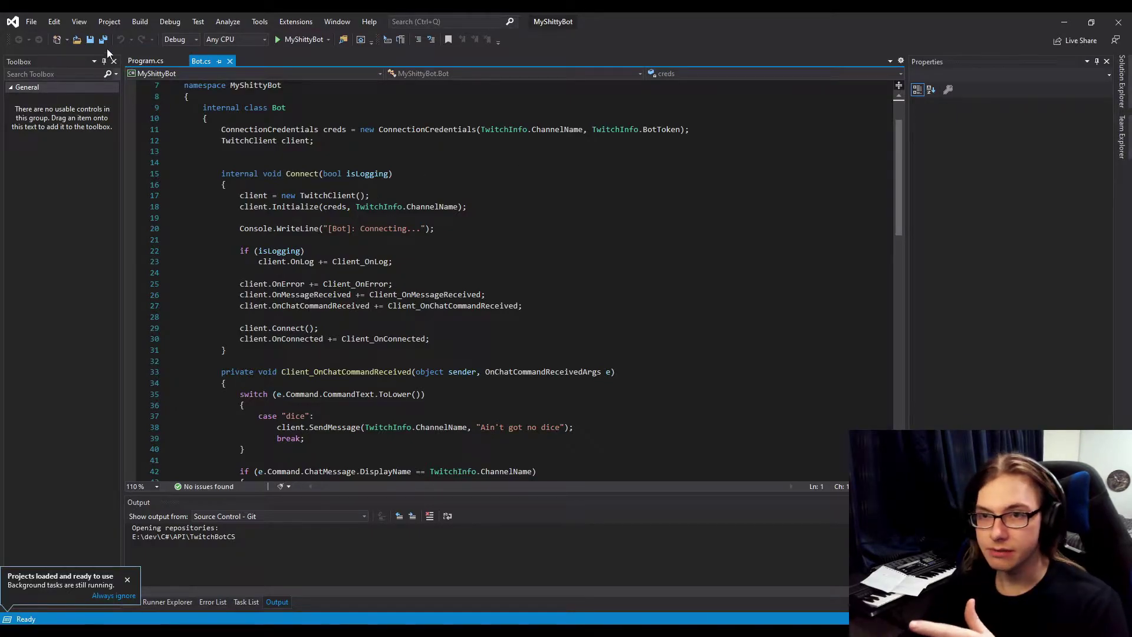
left_click(86, 25)
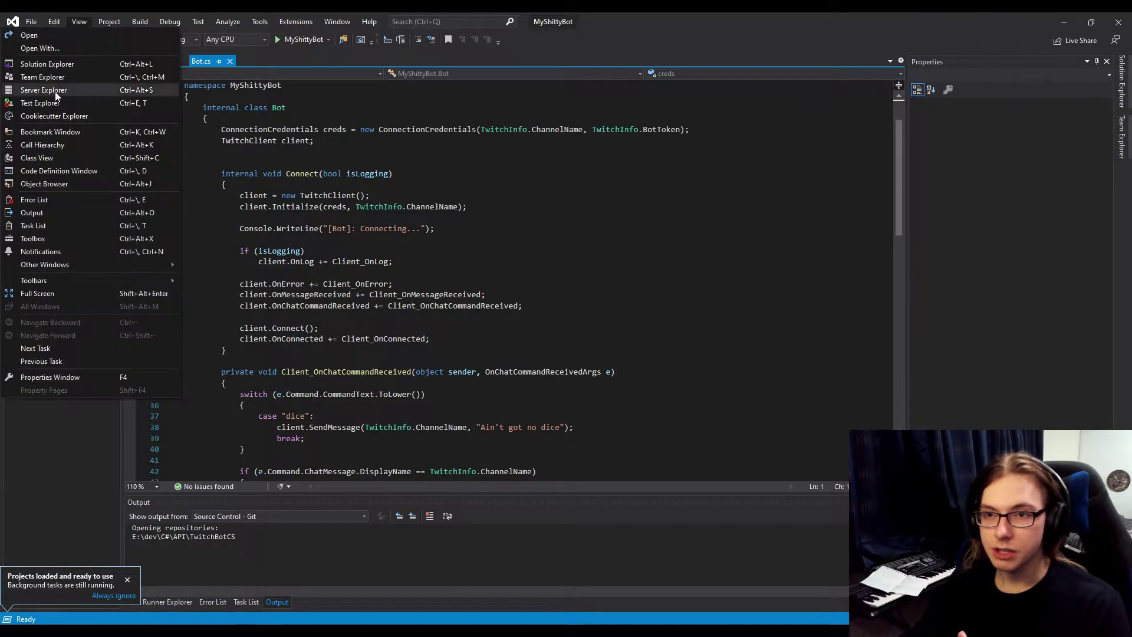
left_click(49, 63)
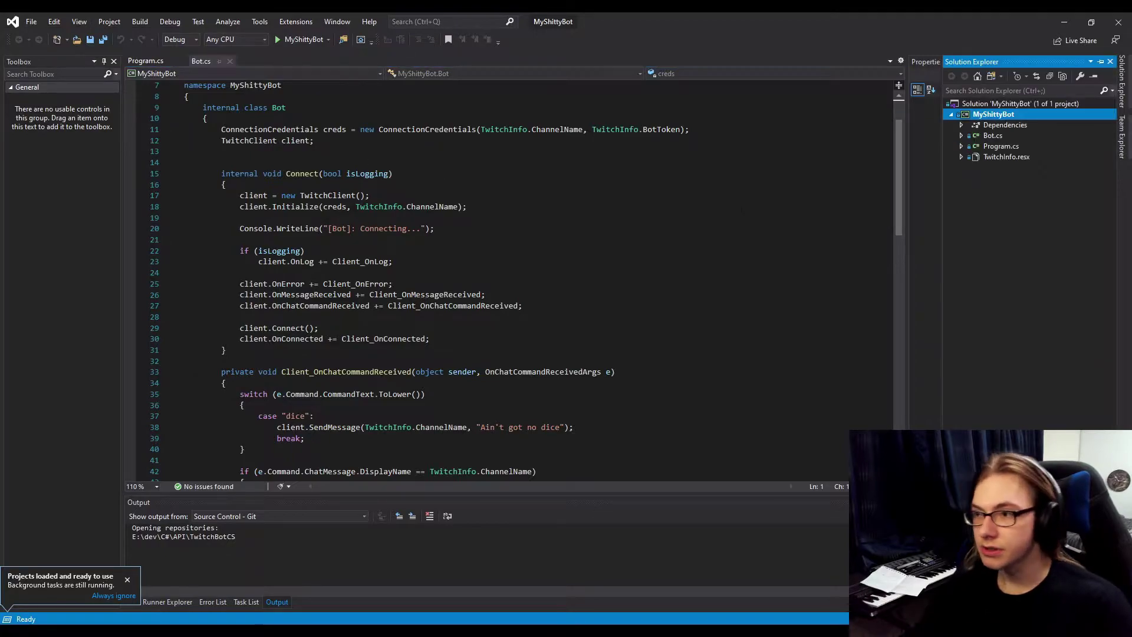
double_click(989, 136)
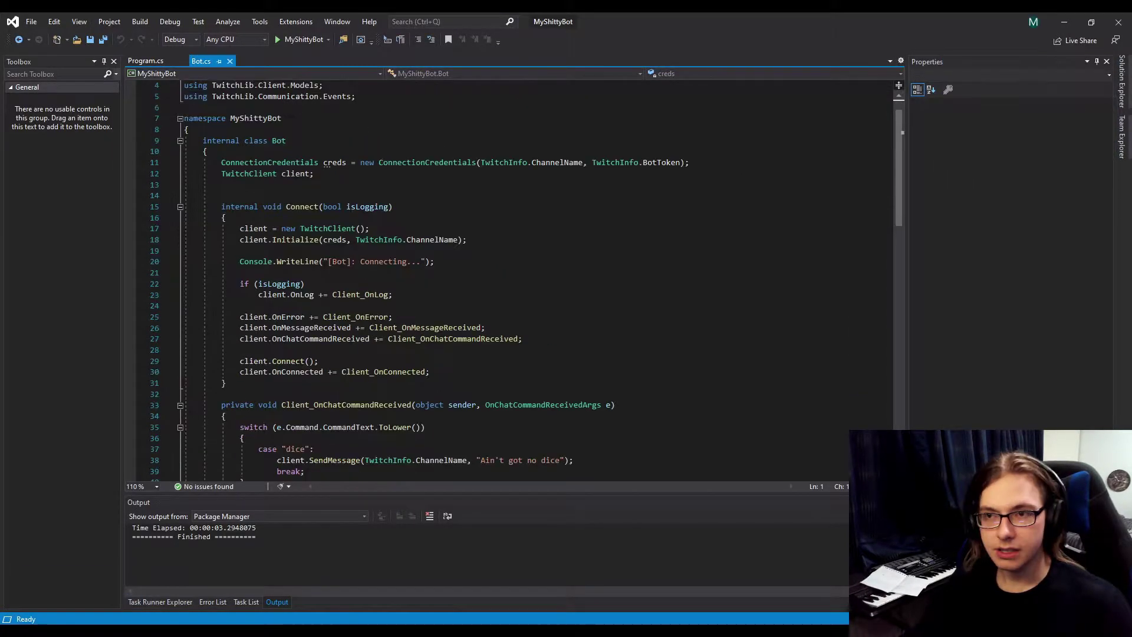
scroll(526, 280, "up", 1)
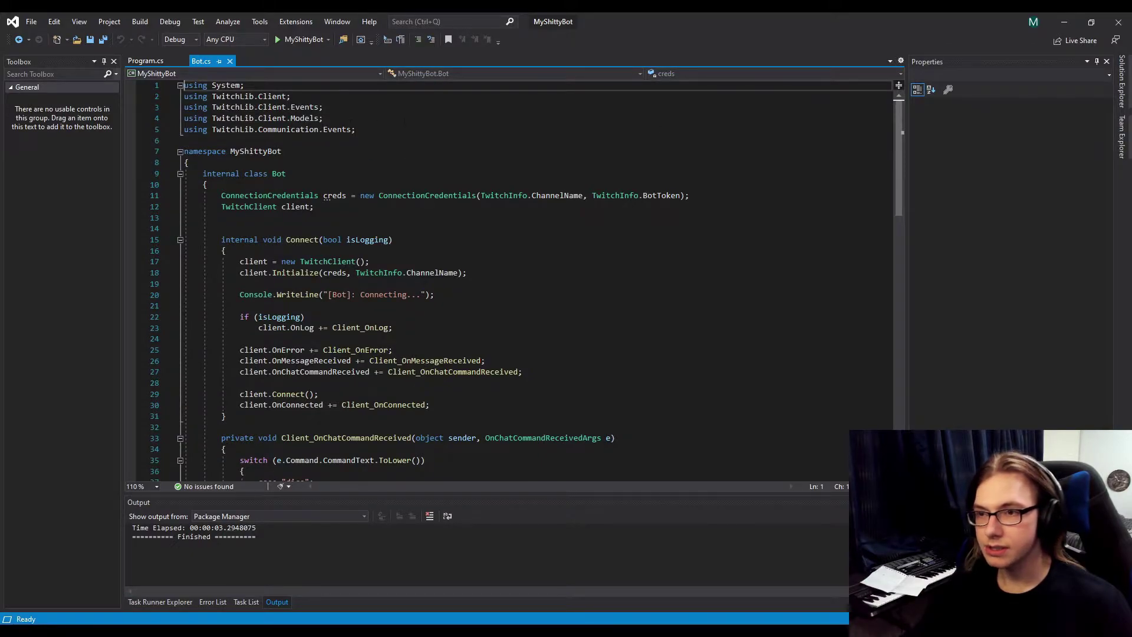
Highlight the four TwitchLib using directives, then select the MyShittyBot project in Solution Explorer
left_click_drag(356, 129, 184, 96)
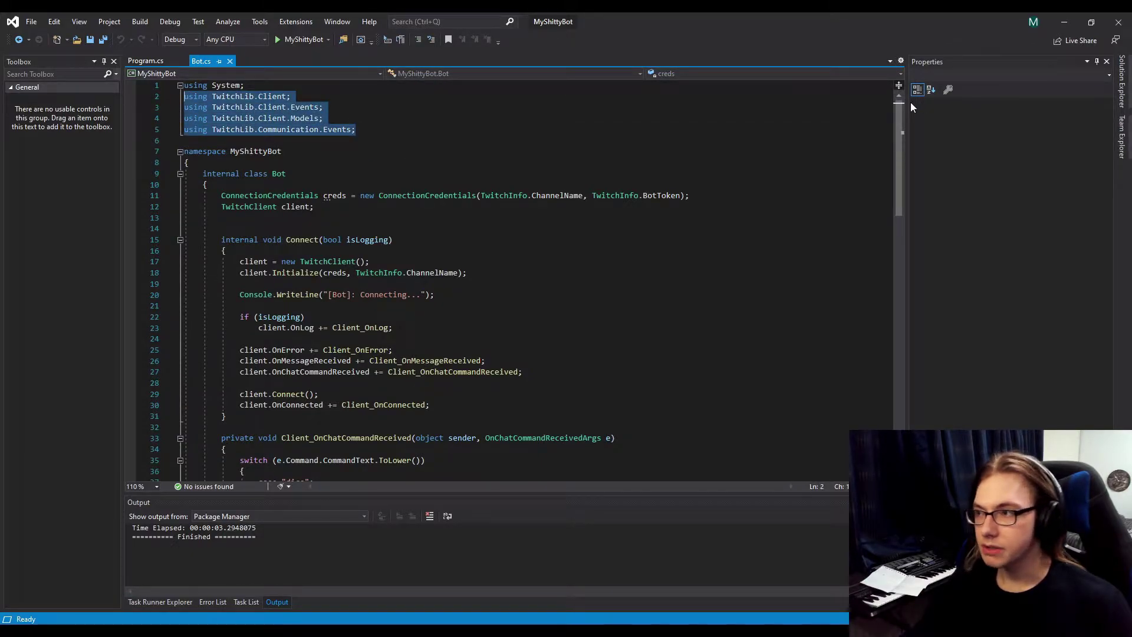
left_click(78, 21)
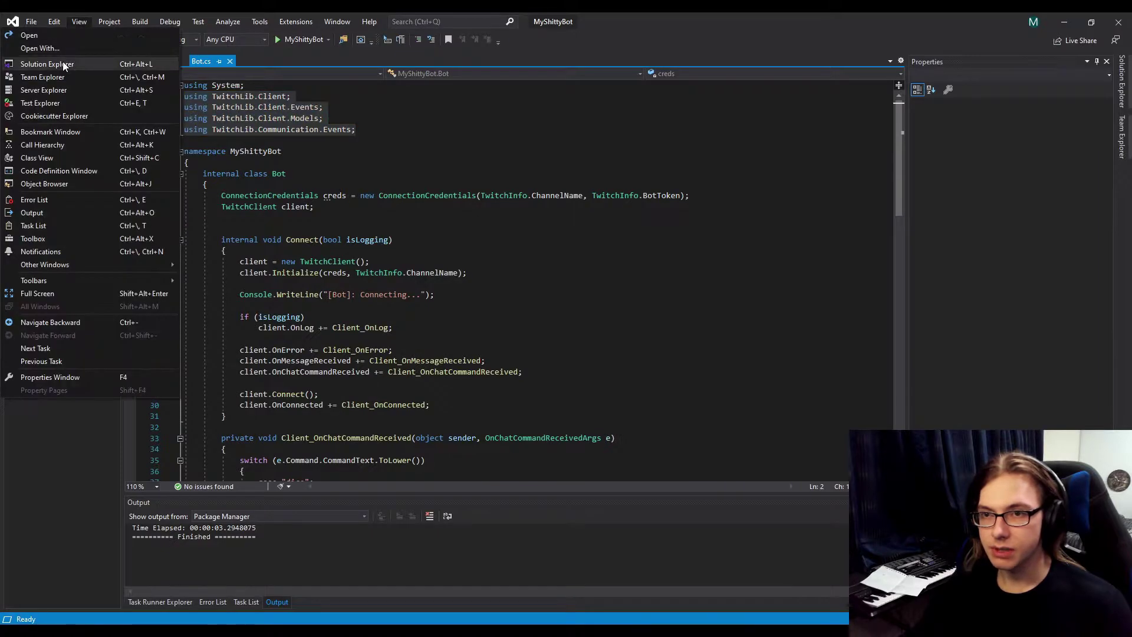
left_click(53, 65)
left_click(1000, 114)
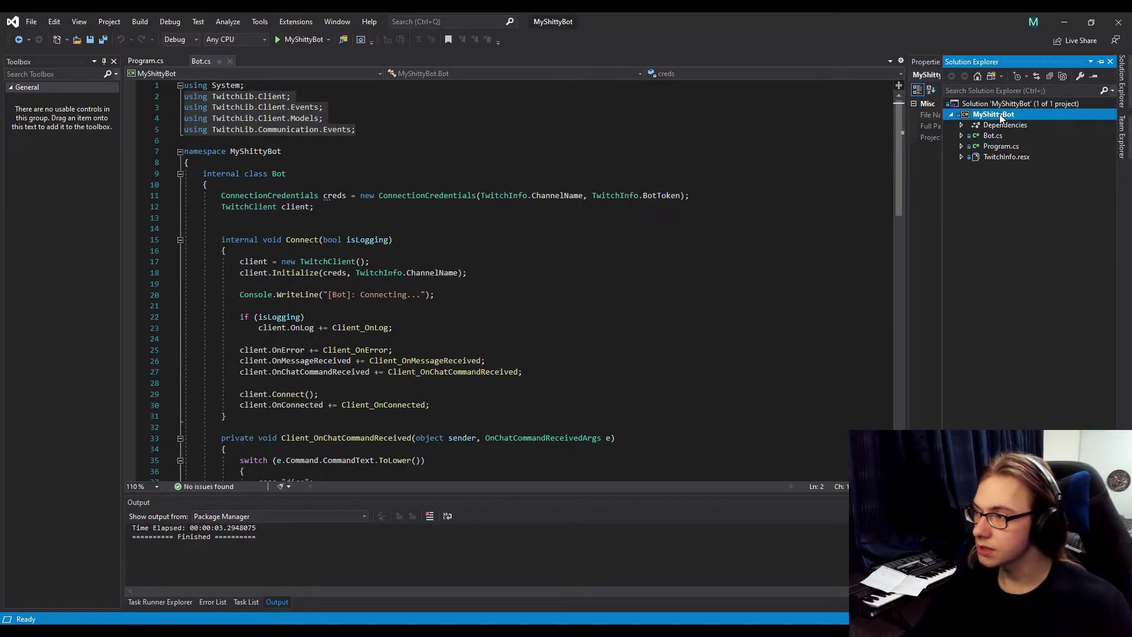
Open Manage NuGet Packages for MyShittyBot and filter installed packages to TwitchLib v3.1.1
right_click(999, 114)
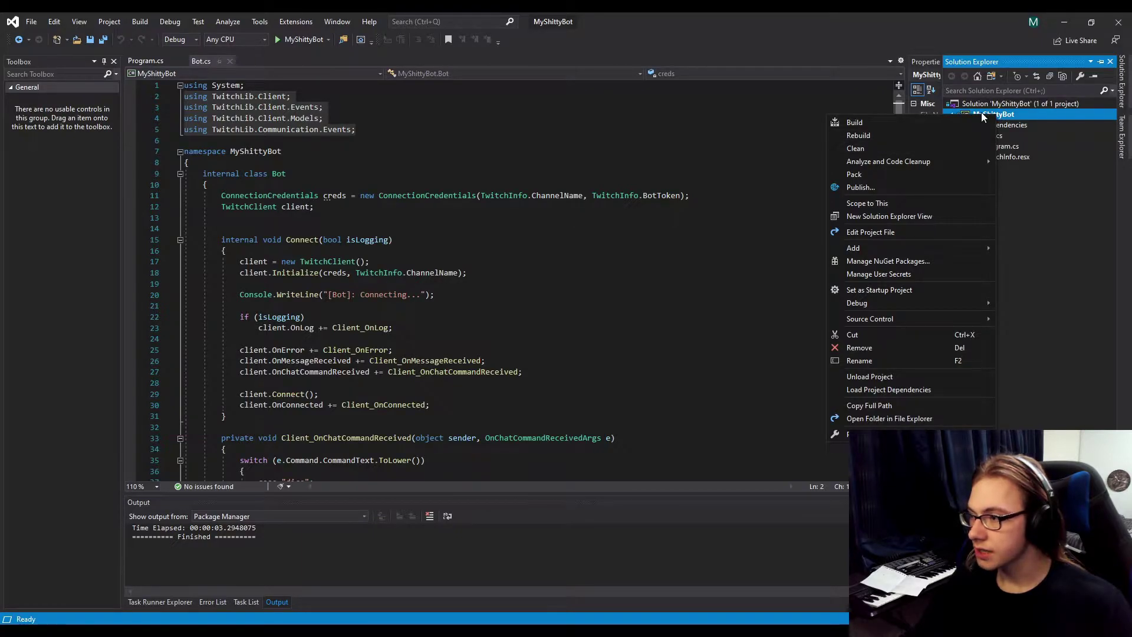
left_click(861, 262)
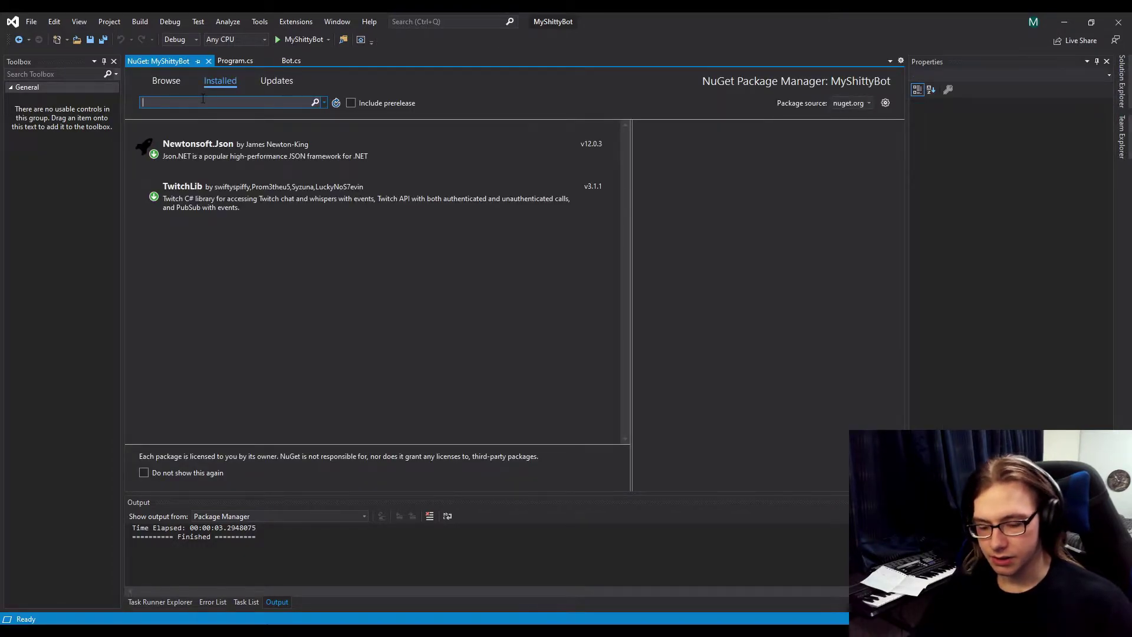
type("Twitchlib")
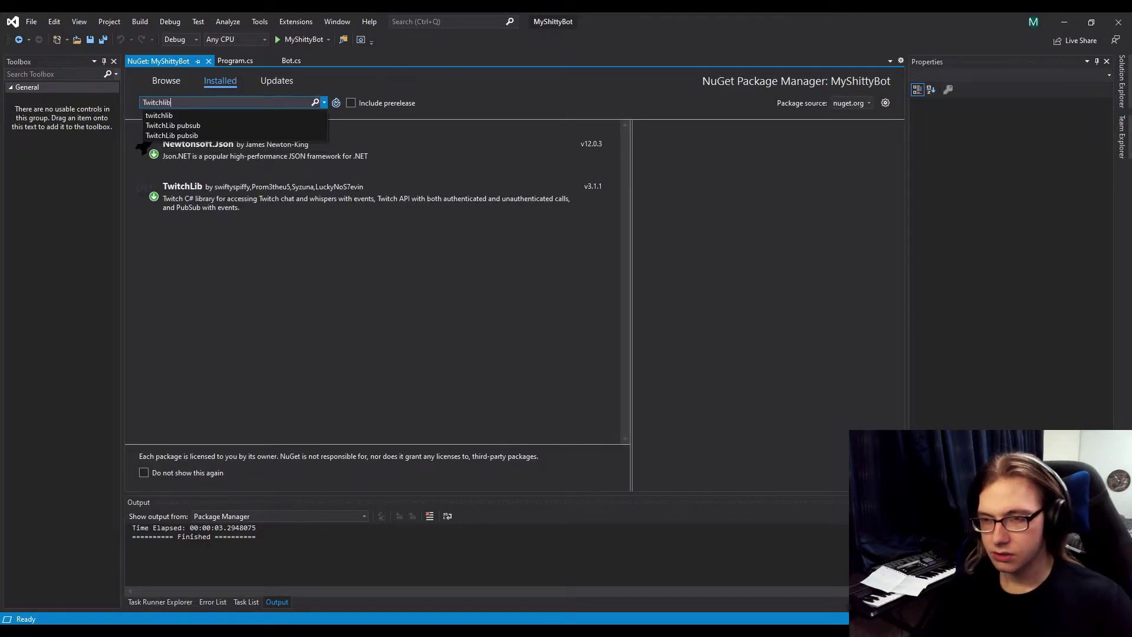
key("Return")
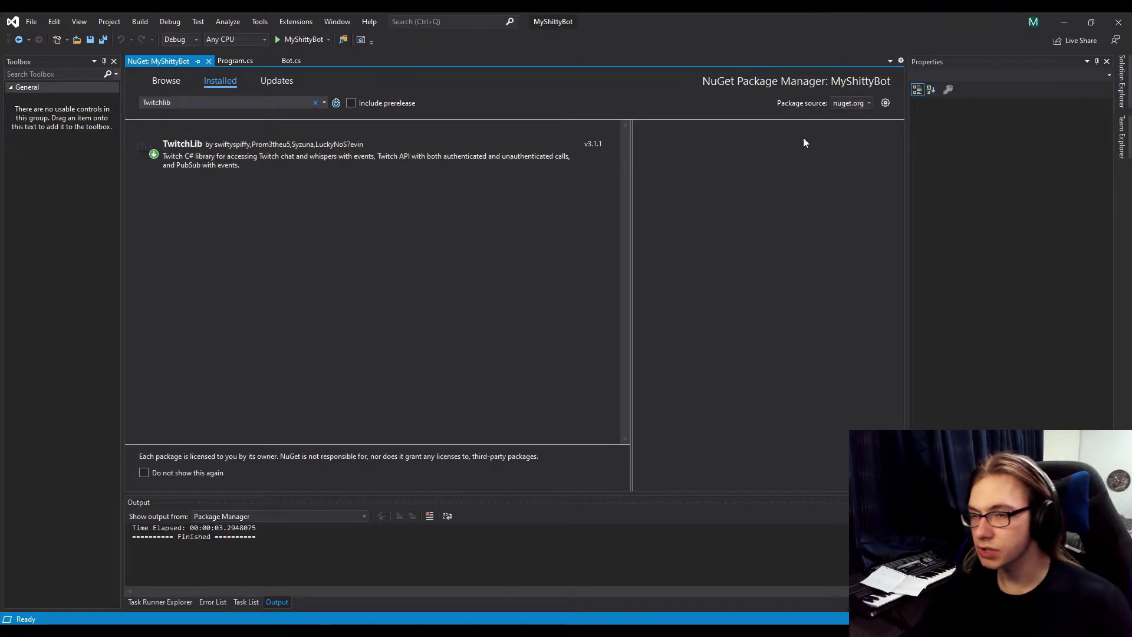
mouse_move(380, 154)
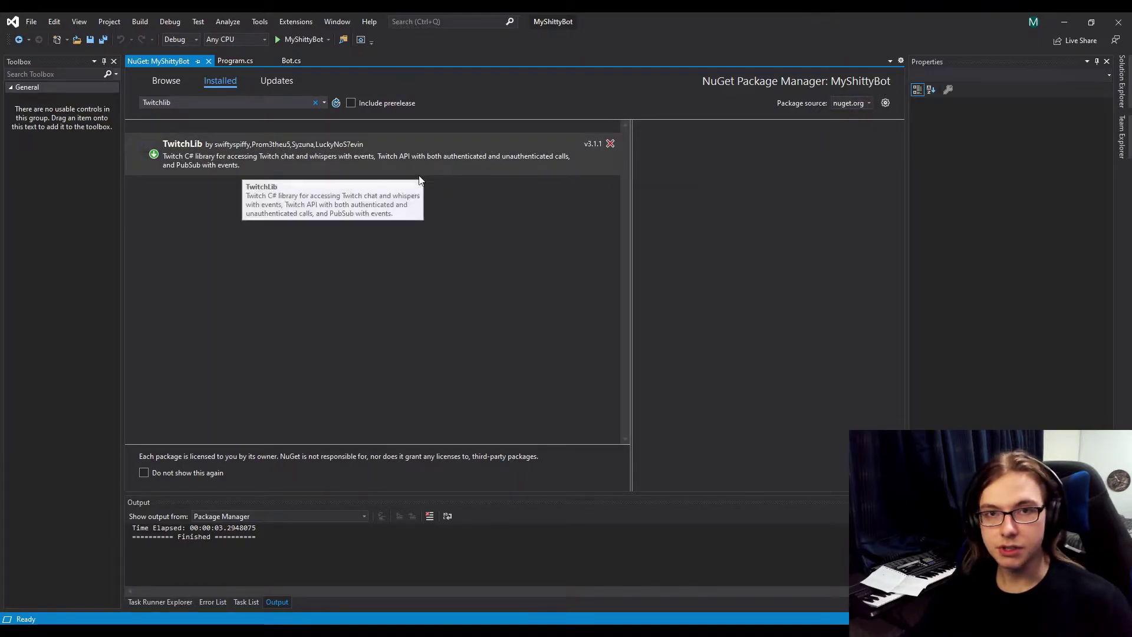
Close the NuGet page and launch the bot in debug mode, connecting it to Twitch
left_click(208, 60)
left_click(299, 39)
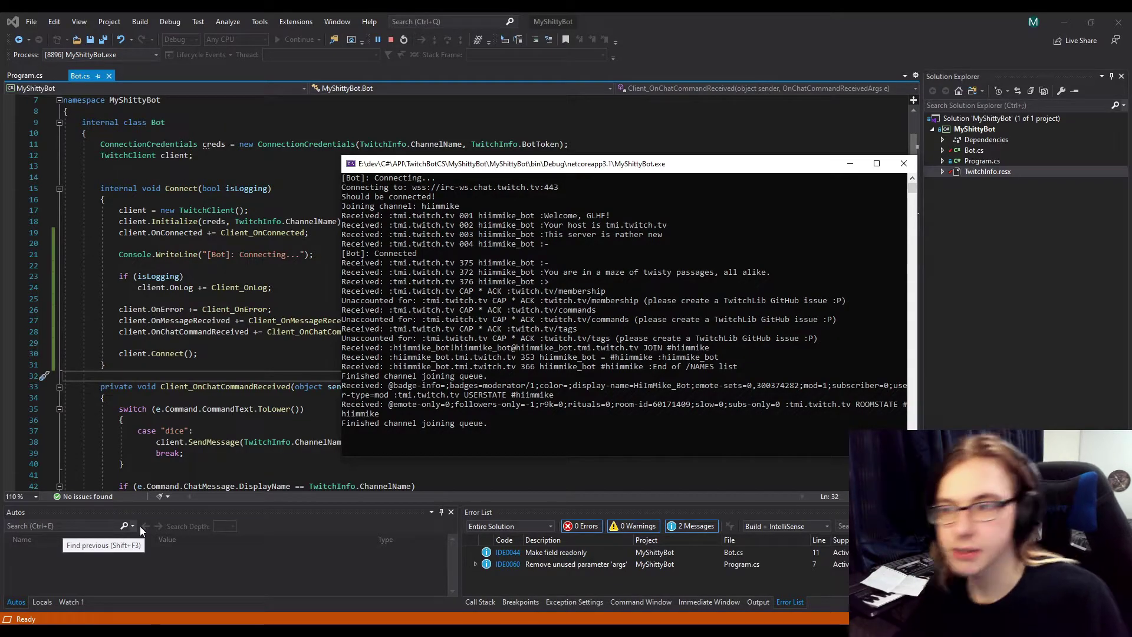
Send !dice and !hi in Twitch chat, getting the "Ain't got no dice" and "Hi Boss" replies
key("alt+Tab")
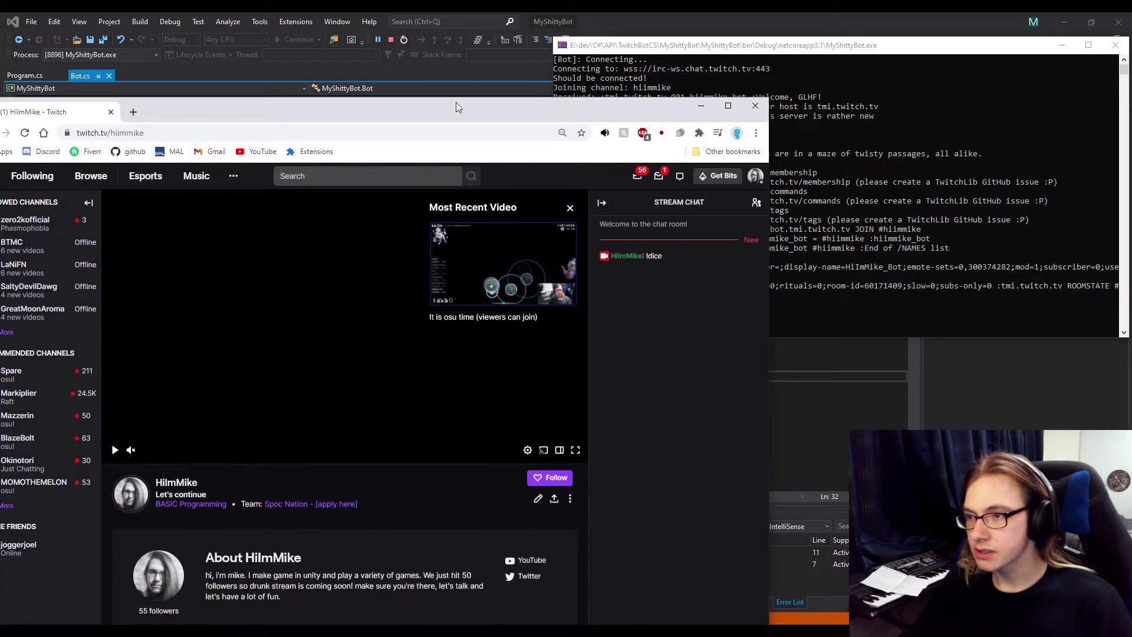
left_click_drag(455, 101, 169, 34)
type("!d")
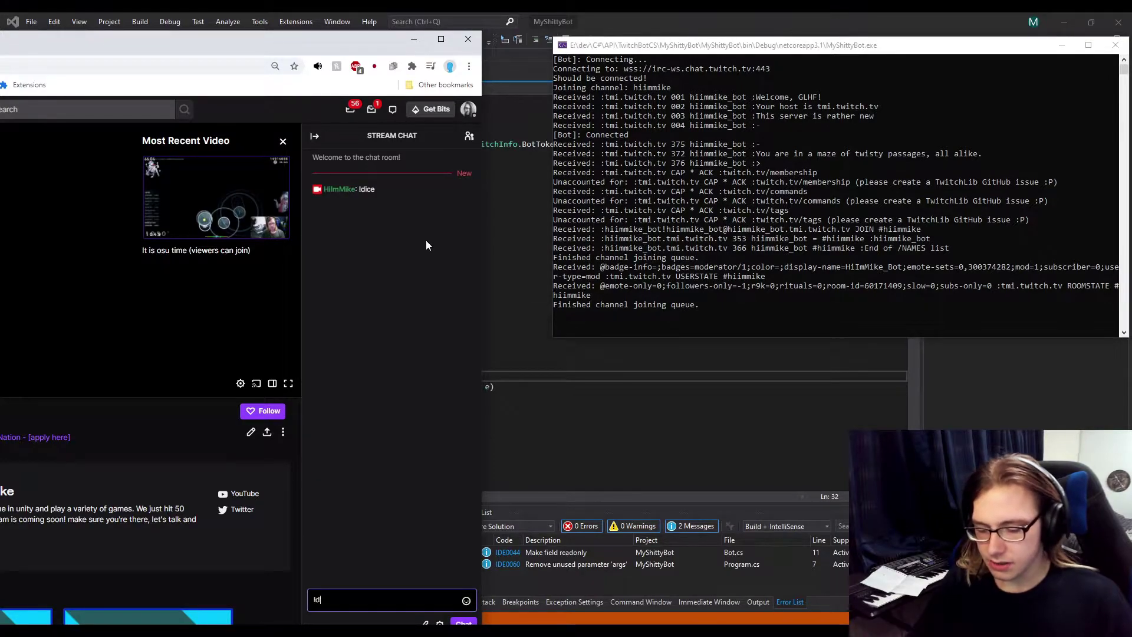
type("ice")
key("Return")
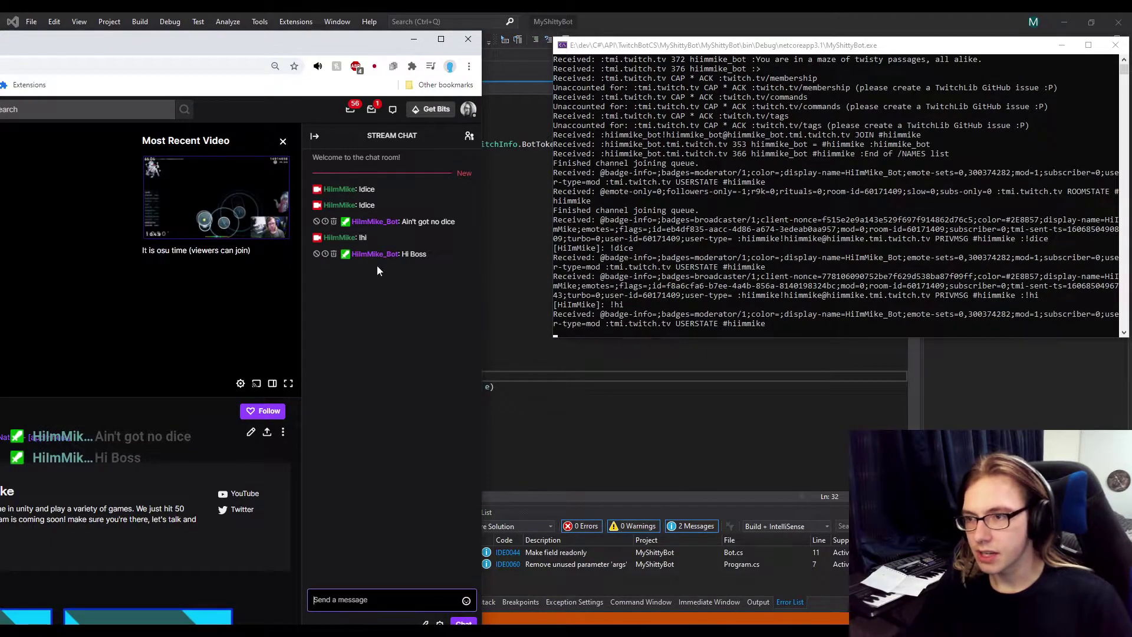
left_click(779, 316)
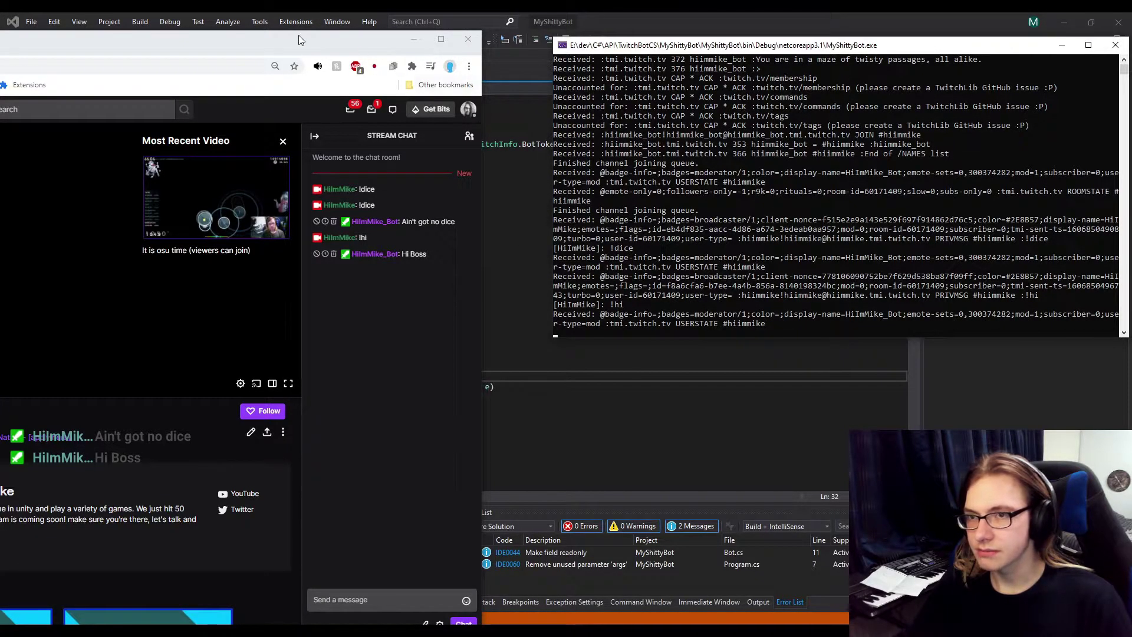
key("super+Down")
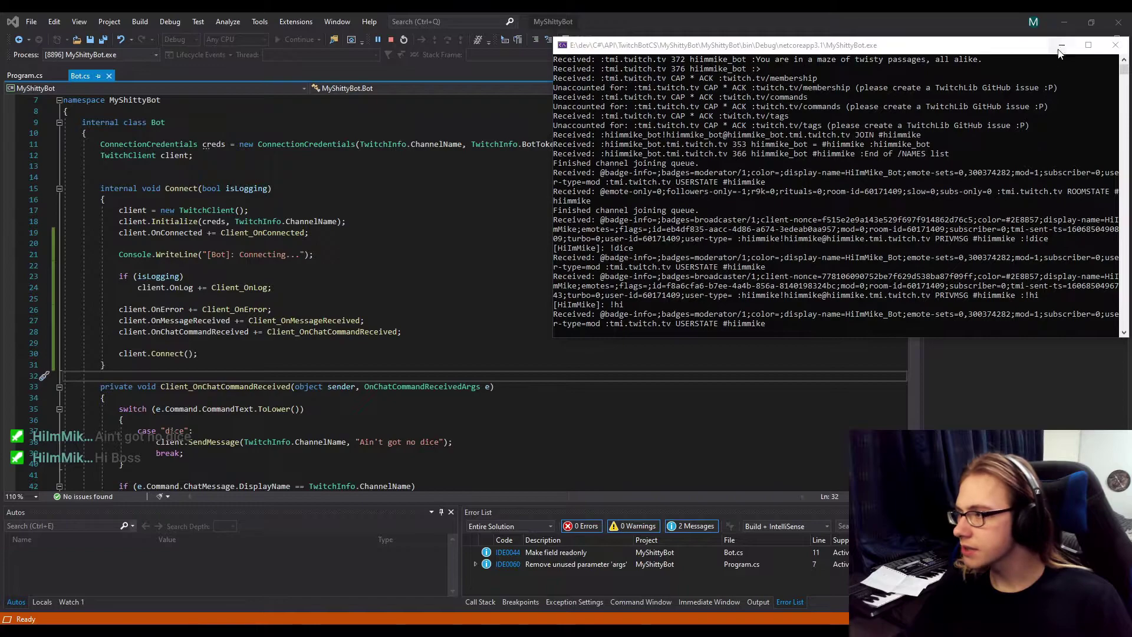
Disconnect the bot and close its finished debug console
key("Return")
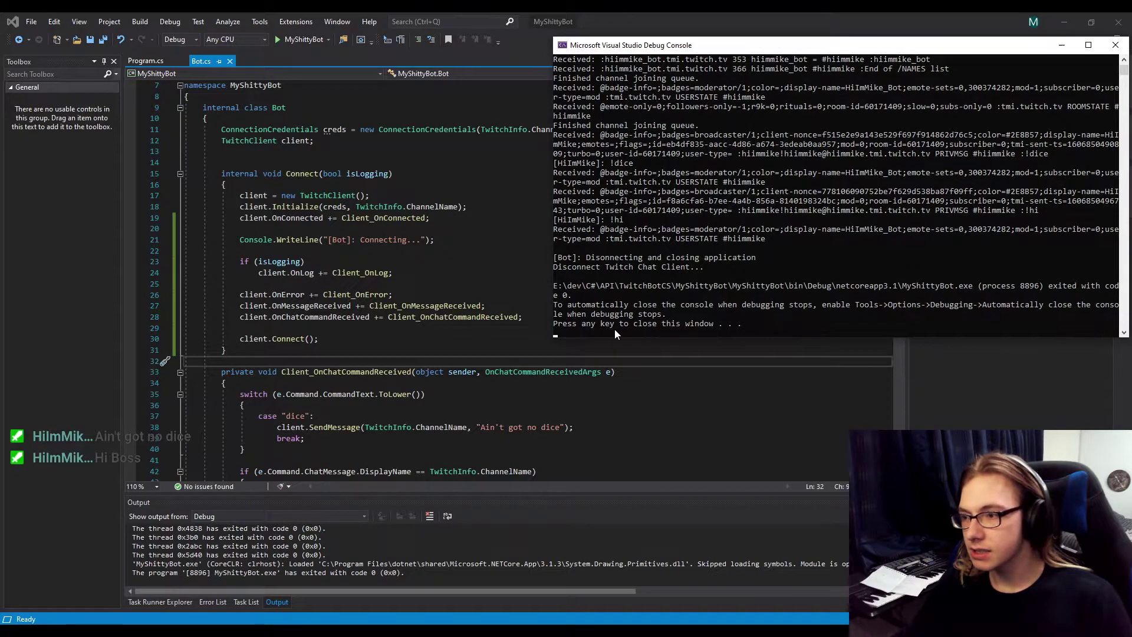
key("Return")
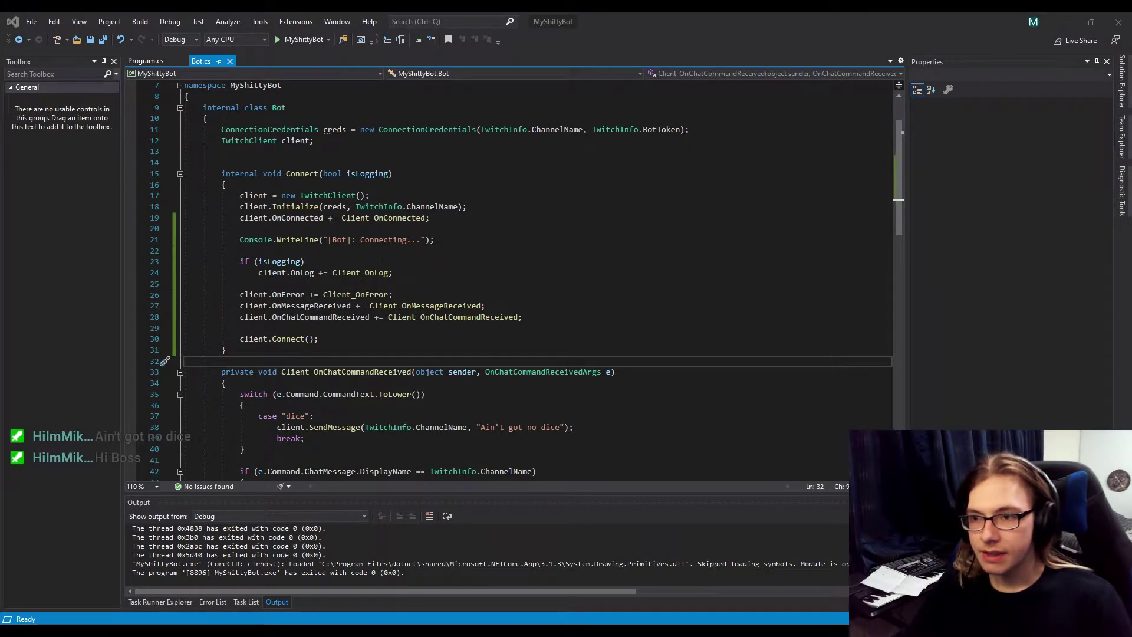
In Program.cs, change the Connect argument from true to false
left_click(146, 61)
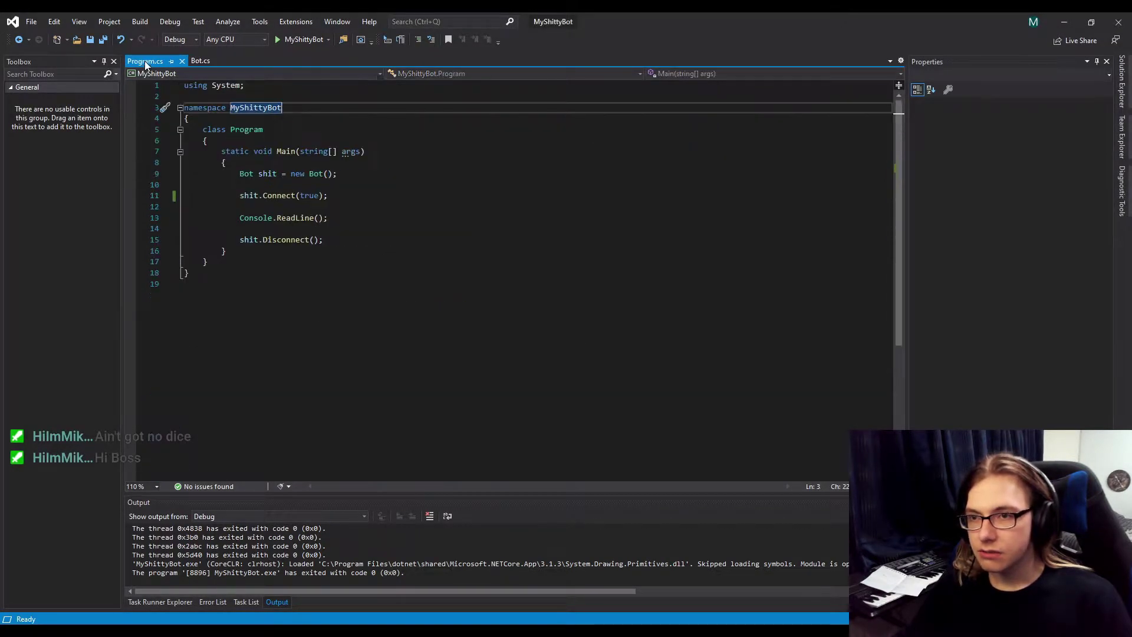
double_click(312, 196)
key("BackSpace")
type("false")
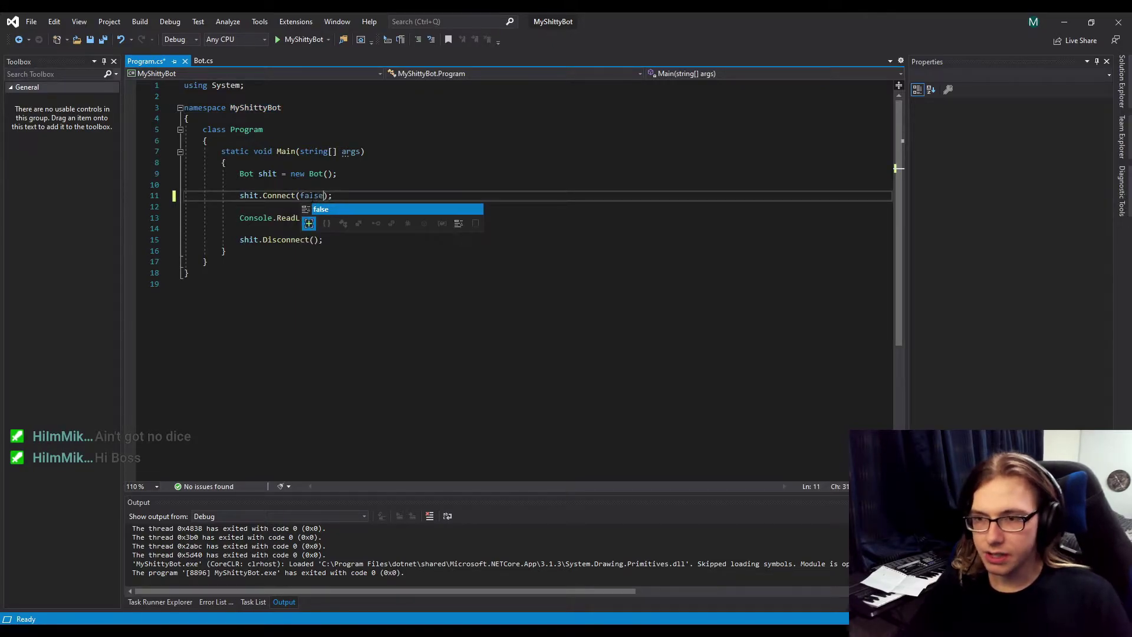
left_click(413, 196)
Back in Bot.cs, review the body of the Client_OnMessageReceived handler
left_click(198, 62)
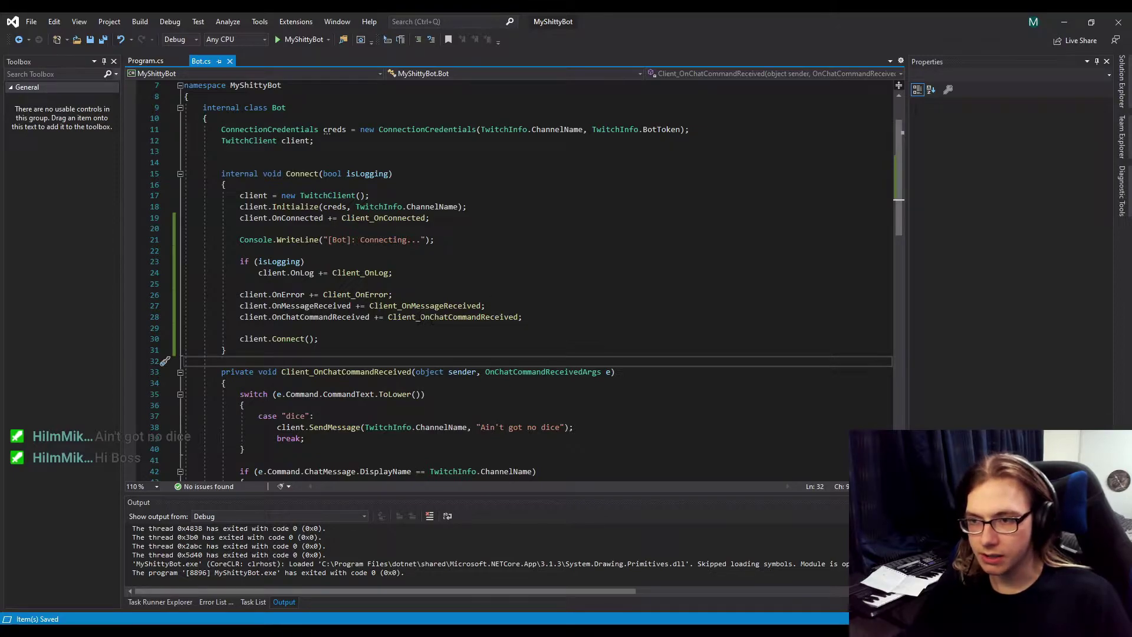
scroll(513, 282, "down", 3)
scroll(514, 283, "down", 1)
scroll(513, 283, "down", 5)
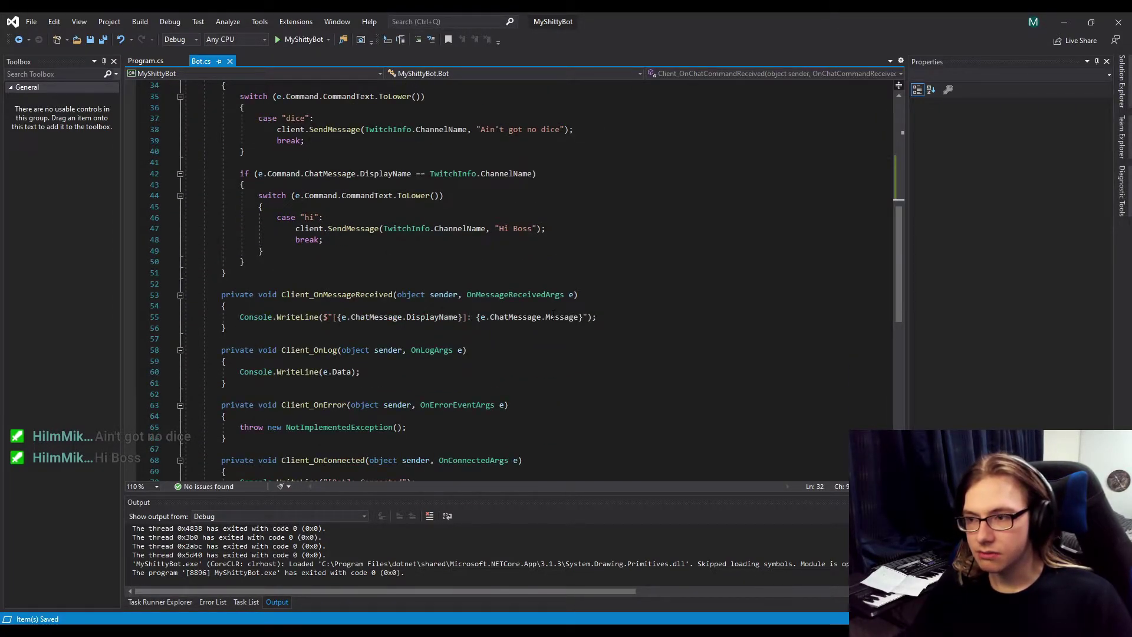
left_click(241, 316)
key("shift+Down")
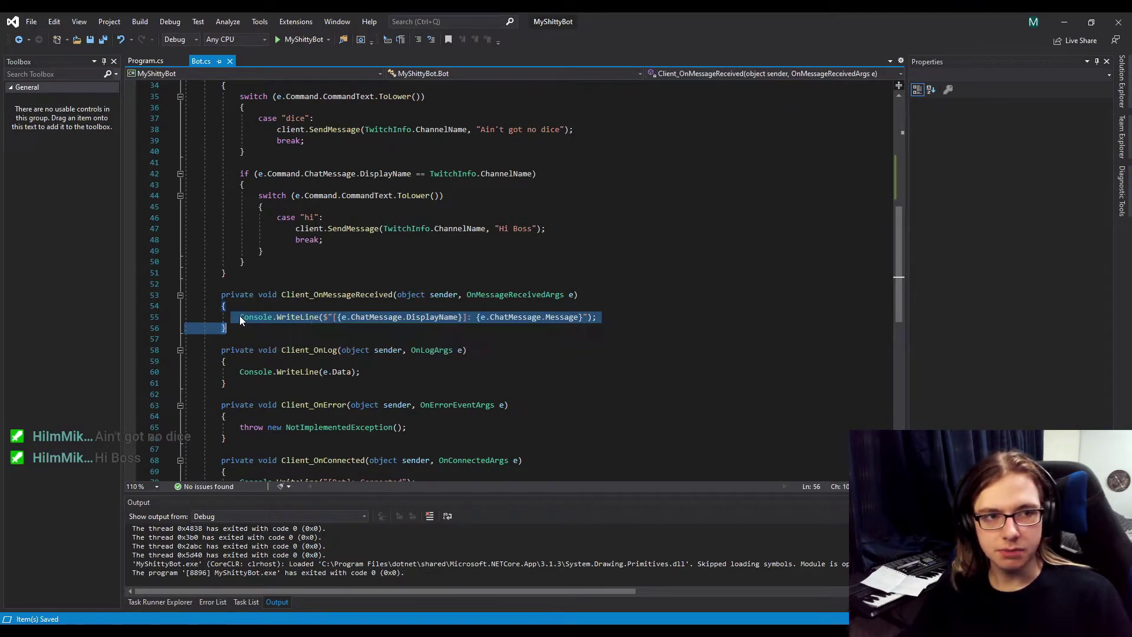
left_click(385, 315)
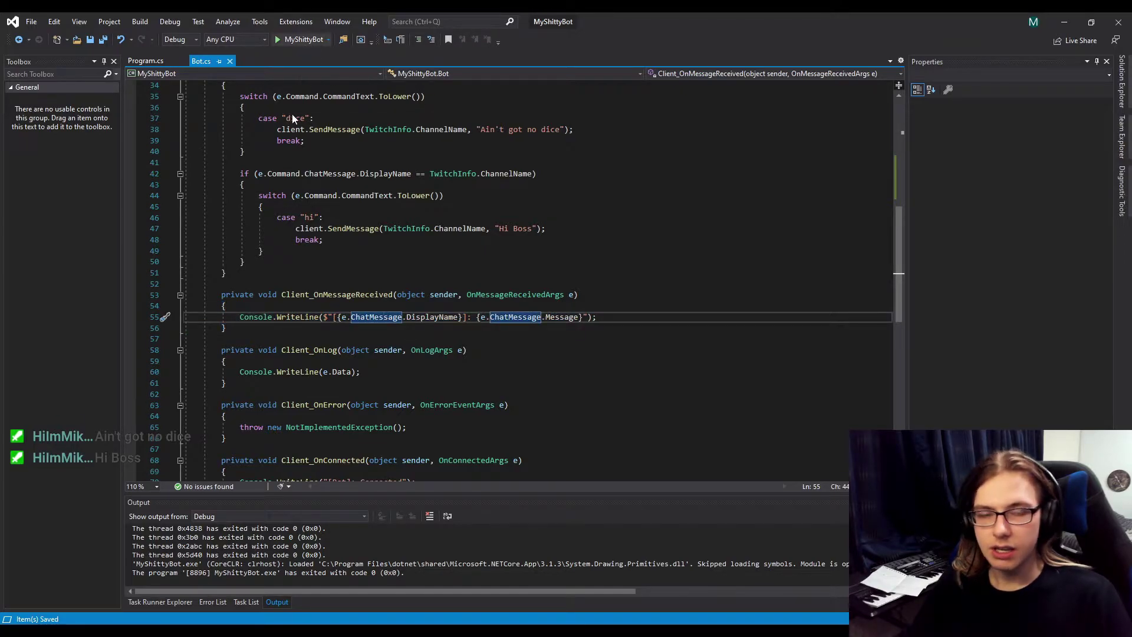
Run the bot again, then minimize, restore and close its MyShittyBot.exe console
left_click(299, 39)
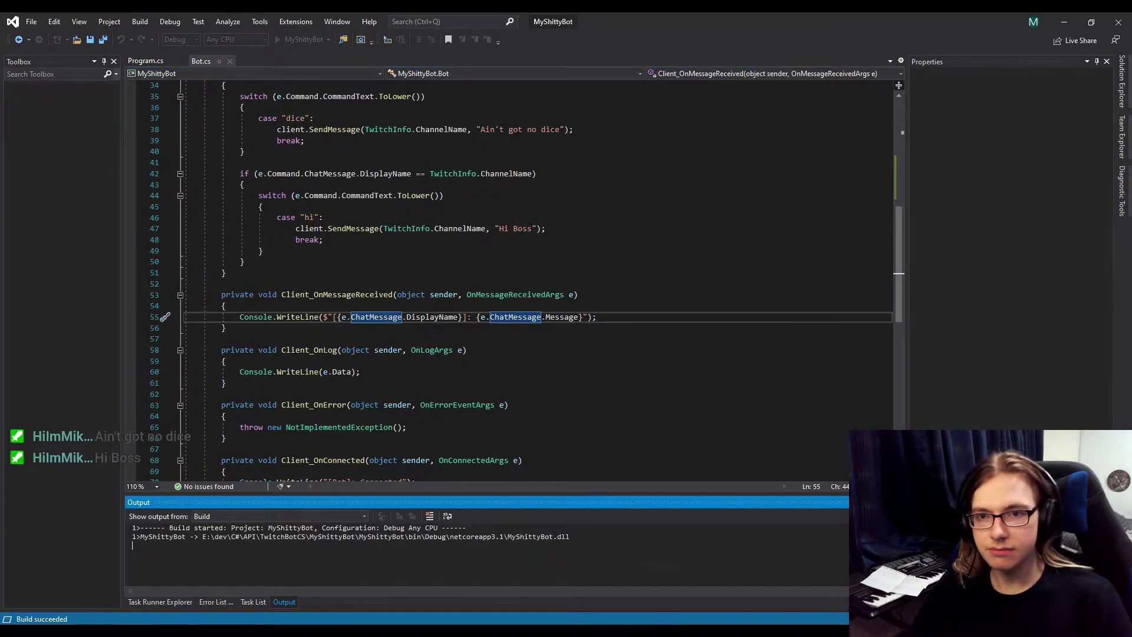
left_click_drag(491, 255, 566, 232)
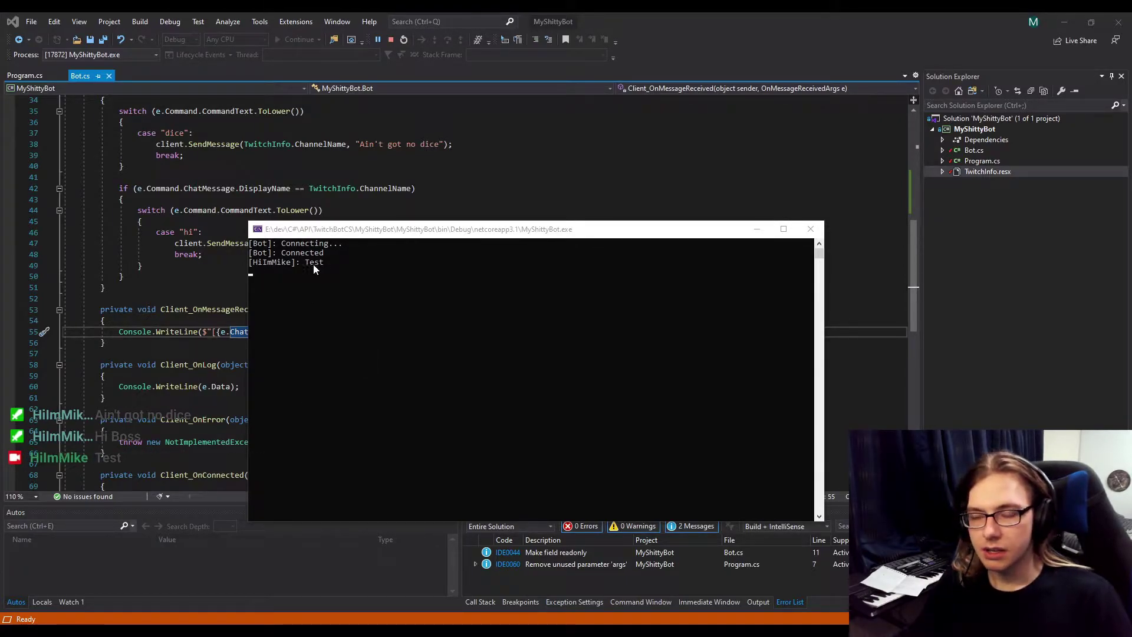
left_click(755, 230)
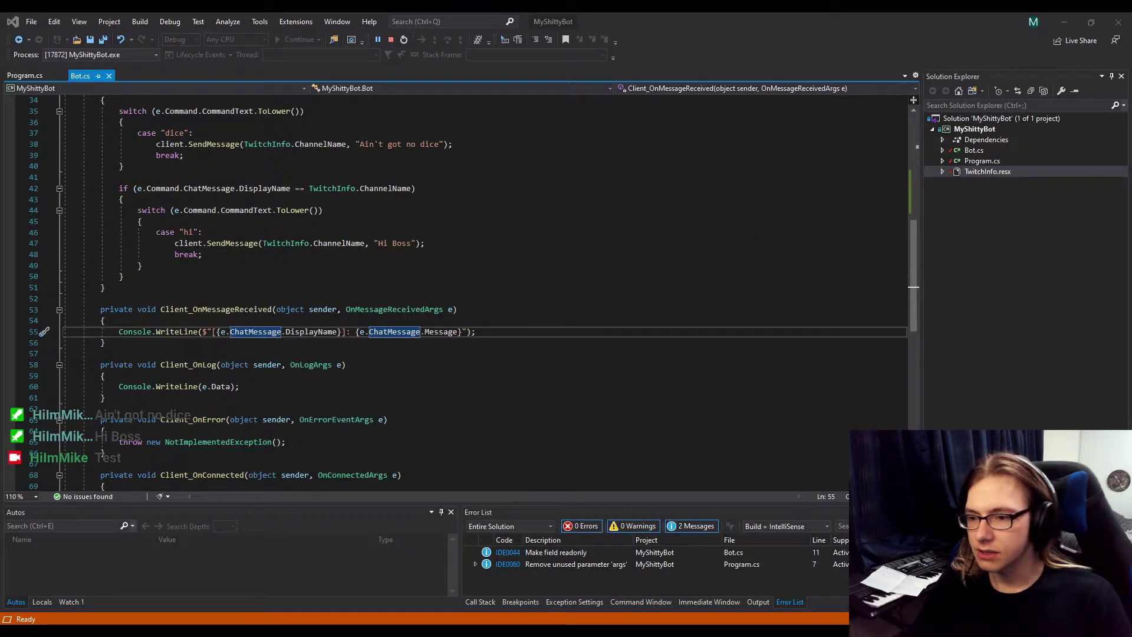
key("alt+Tab")
left_click(813, 231)
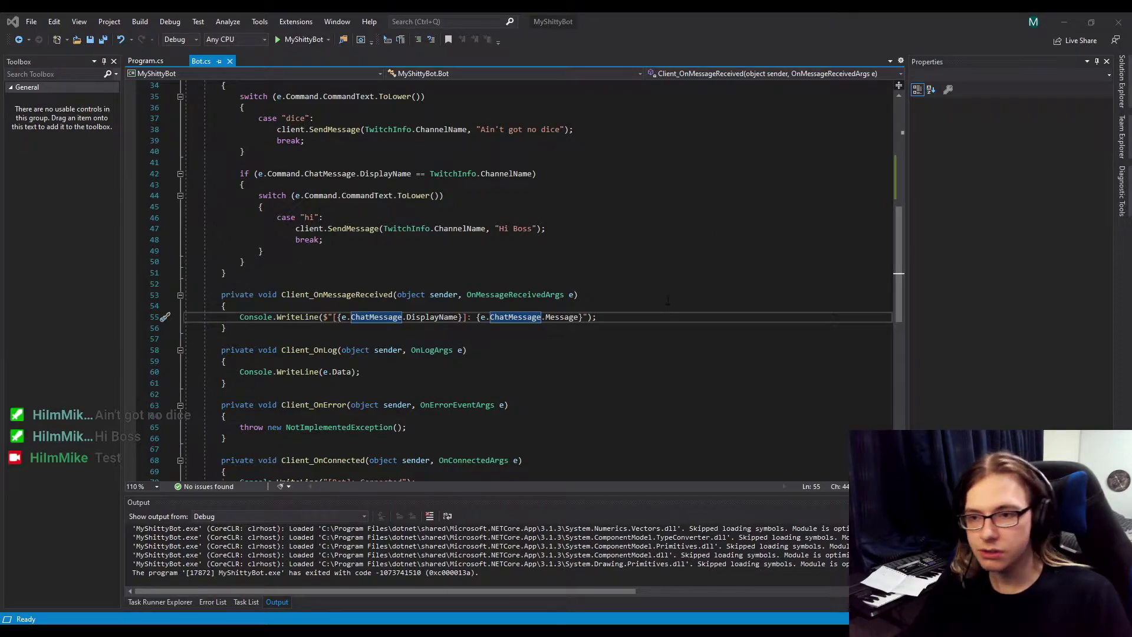
scroll(620, 302, "up", 3)
scroll(620, 302, "up", 3)
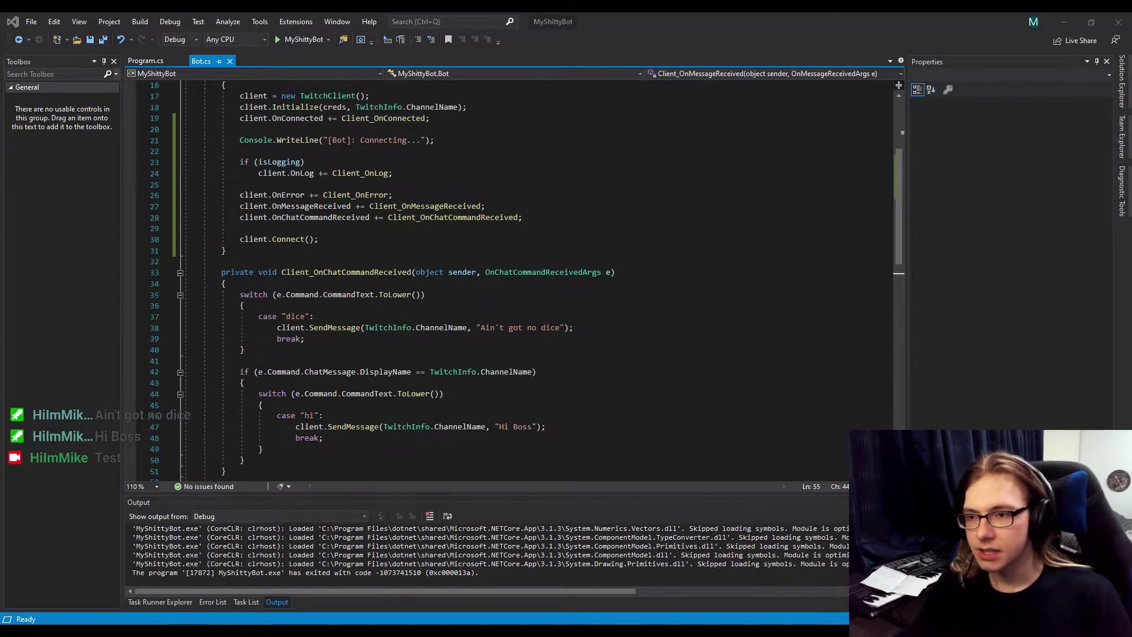
scroll(313, 251, "up", 2)
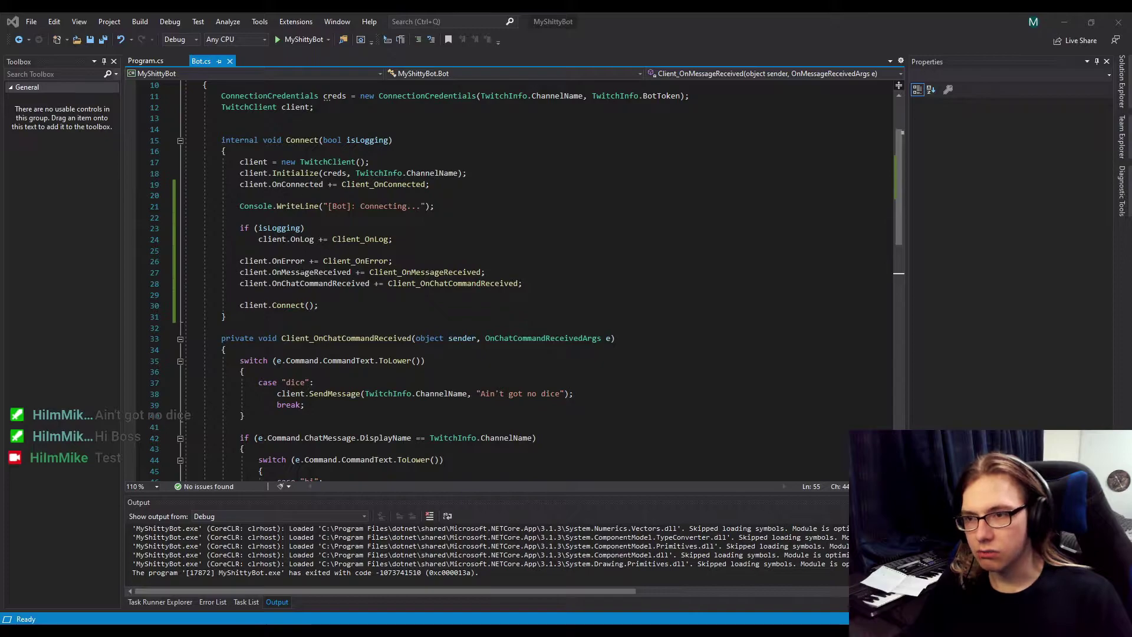
Review the OnError and OnMessageReceived subscriptions, then place the cursor after the message-logging line
left_click(290, 261)
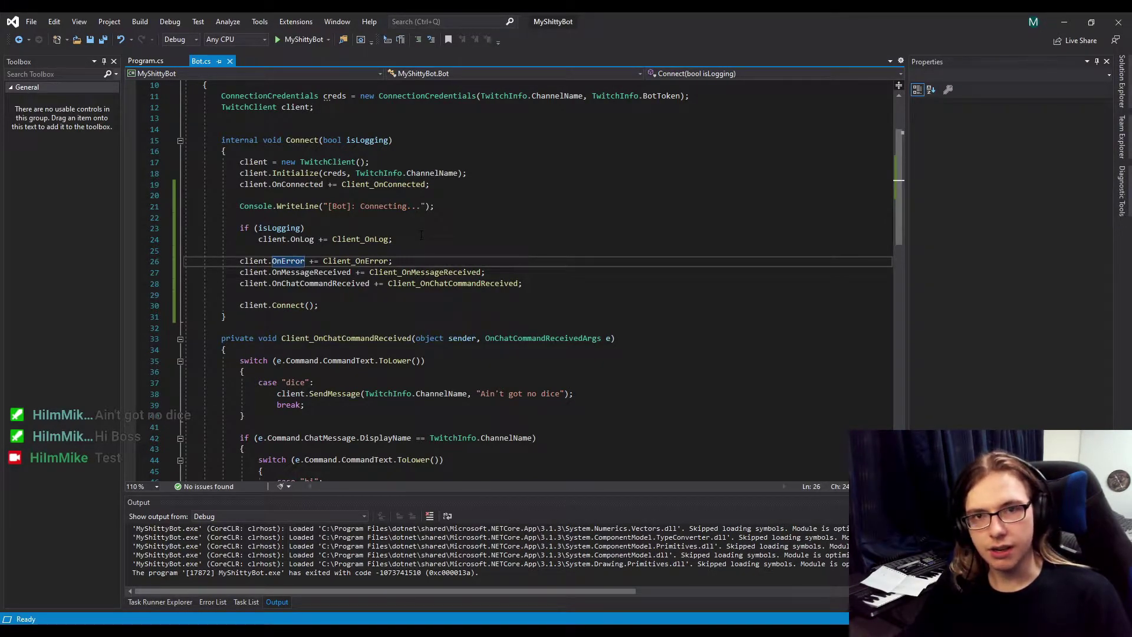
scroll(508, 269, "down", 2)
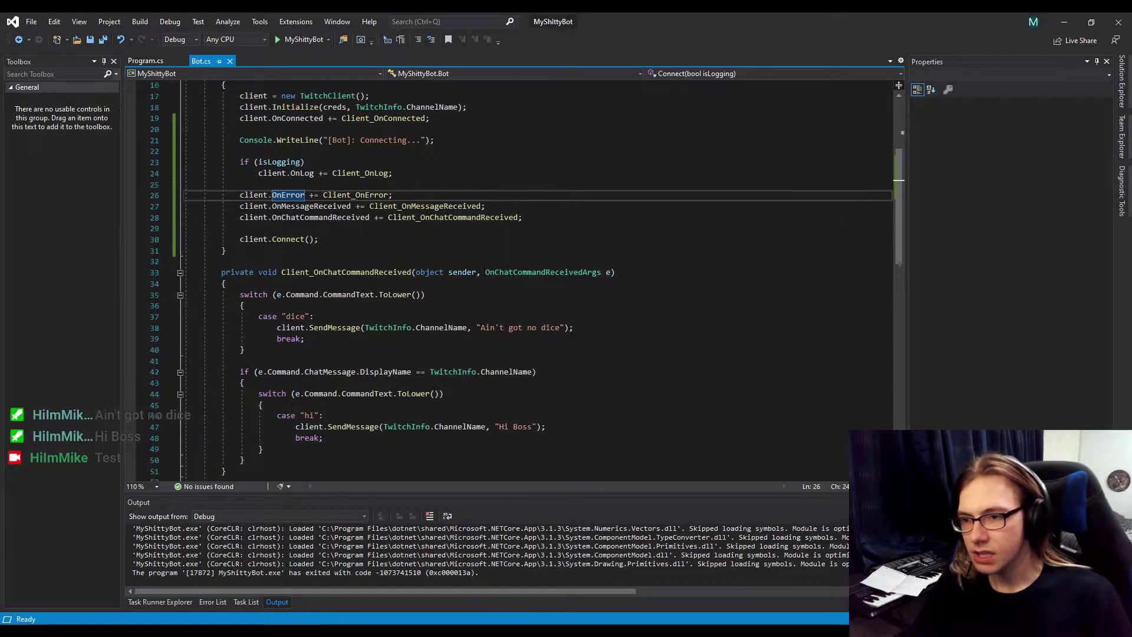
left_click(496, 207)
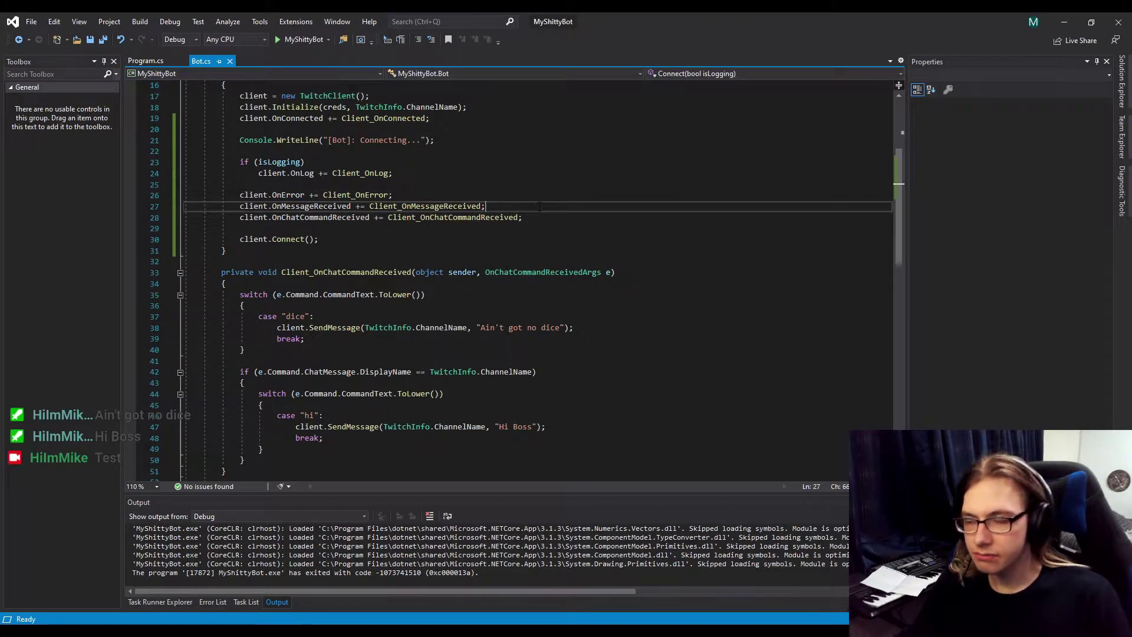
scroll(492, 206, "down", 3)
scroll(488, 190, "down", 4)
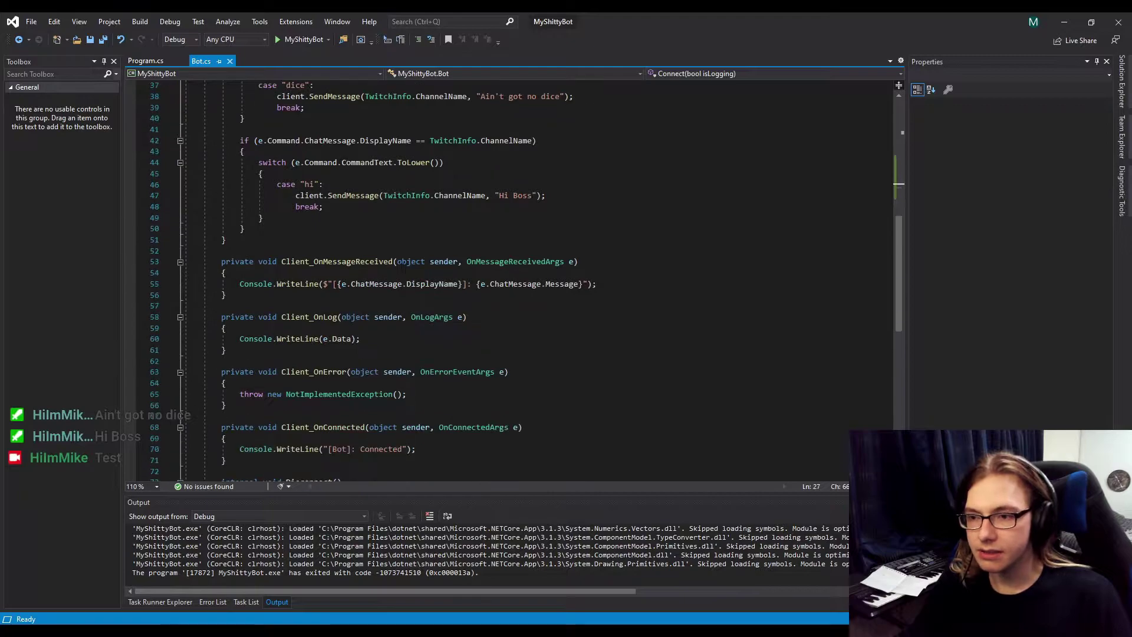
left_click(619, 284)
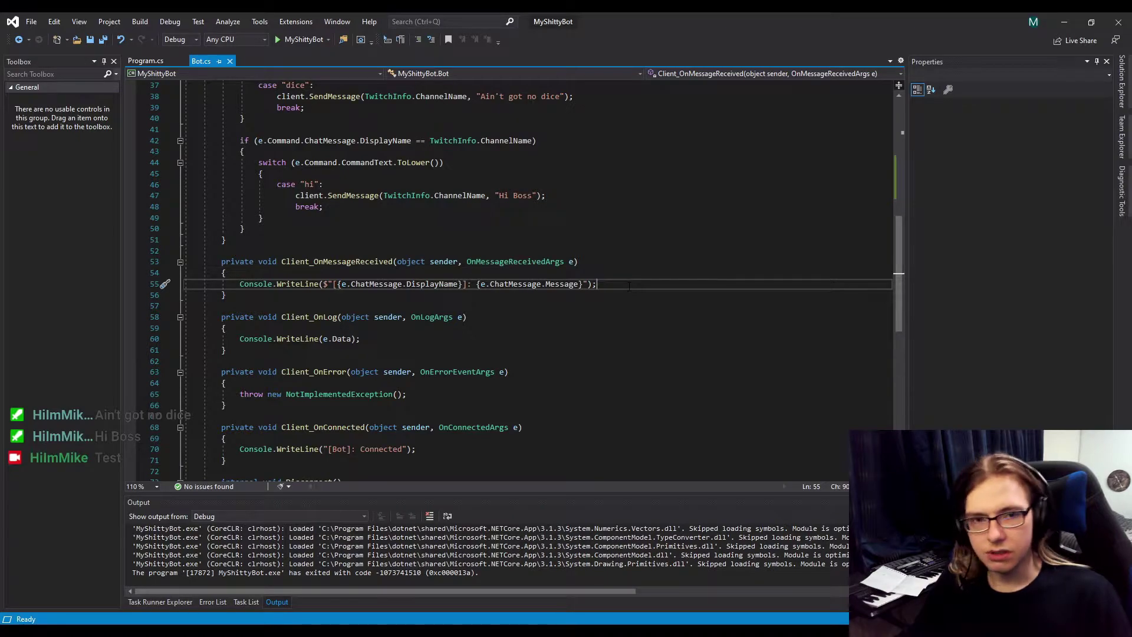
Insert blank lines above the Console.WriteLine call in Client_OnMessageReceived
key("Return")
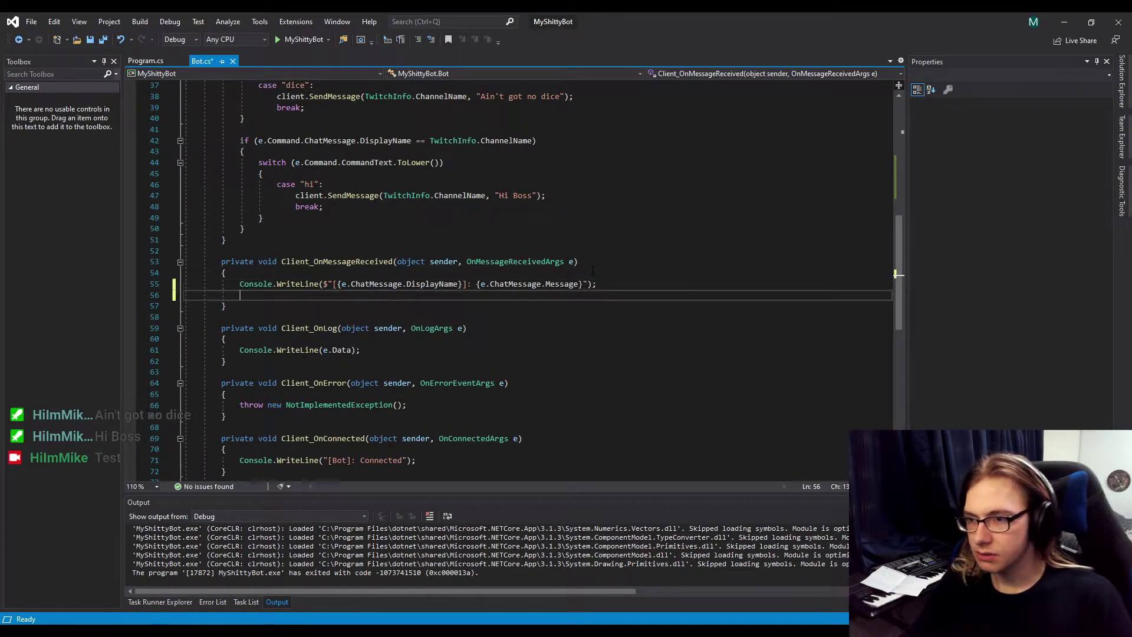
key("Return")
key("Up")
key("Up")
key("Home")
key("Return")
key("Return")
key("Return")
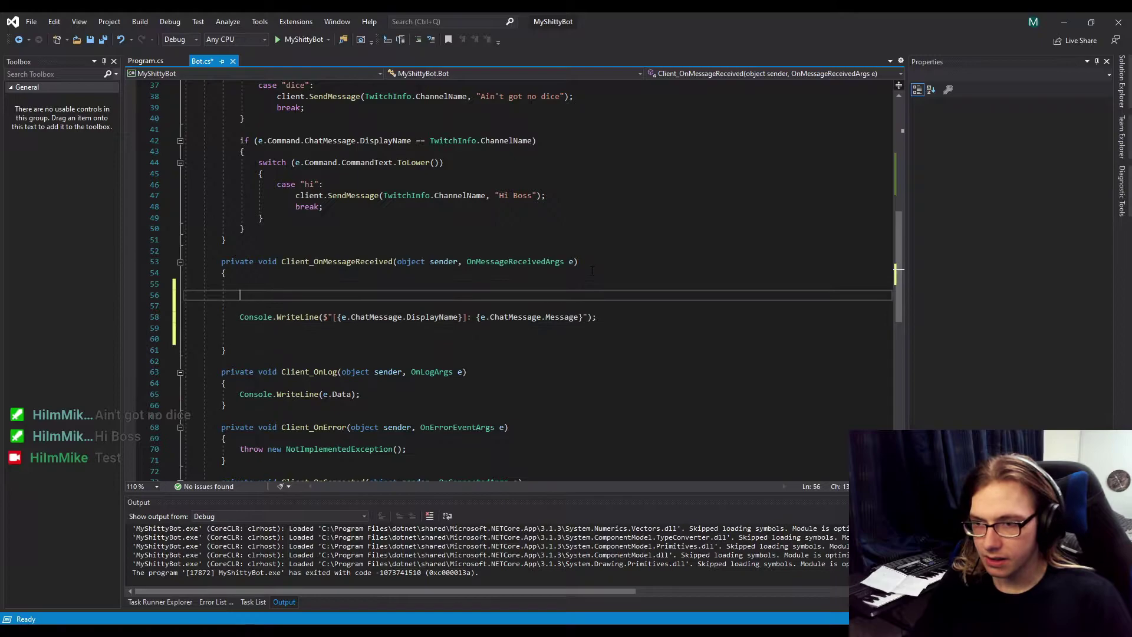
key("Up")
key("Up")
type("if(")
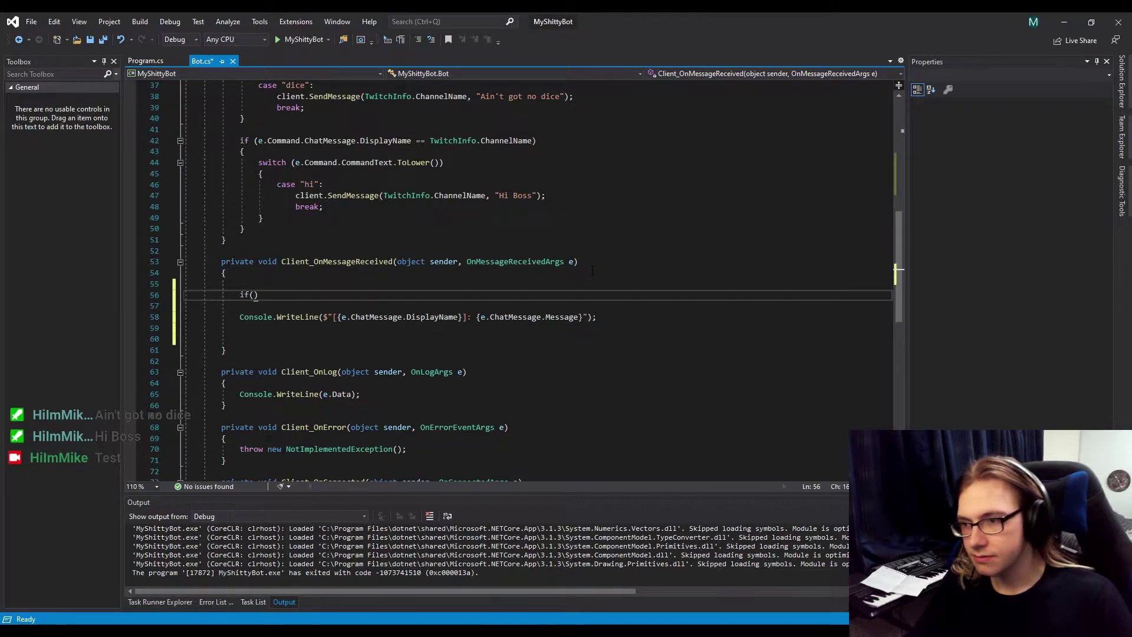
type("e")
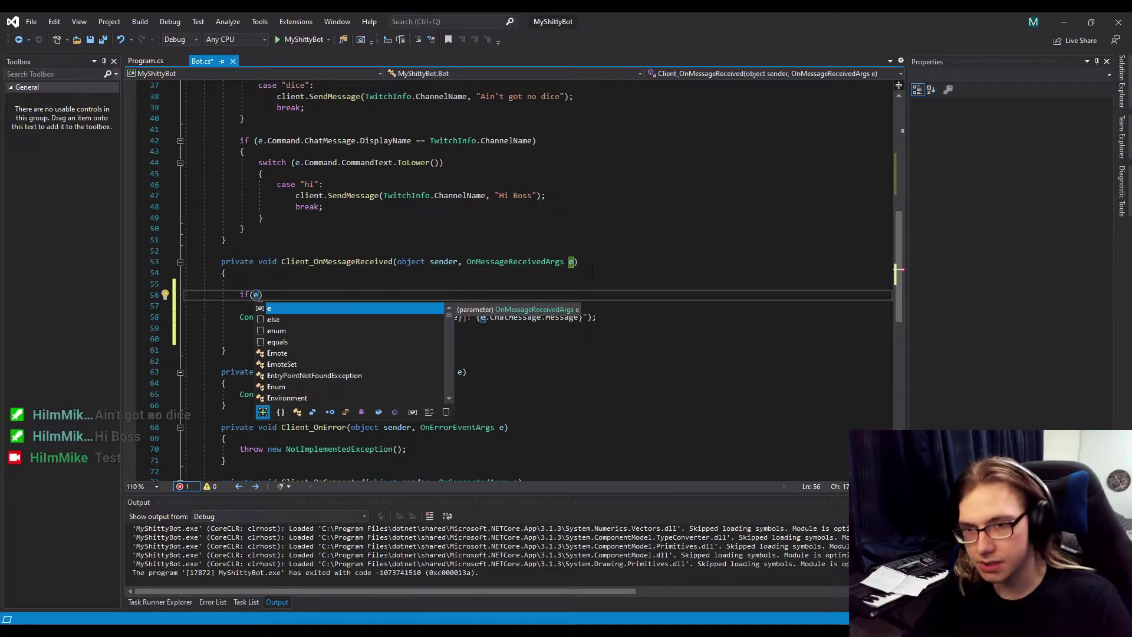
type(".")
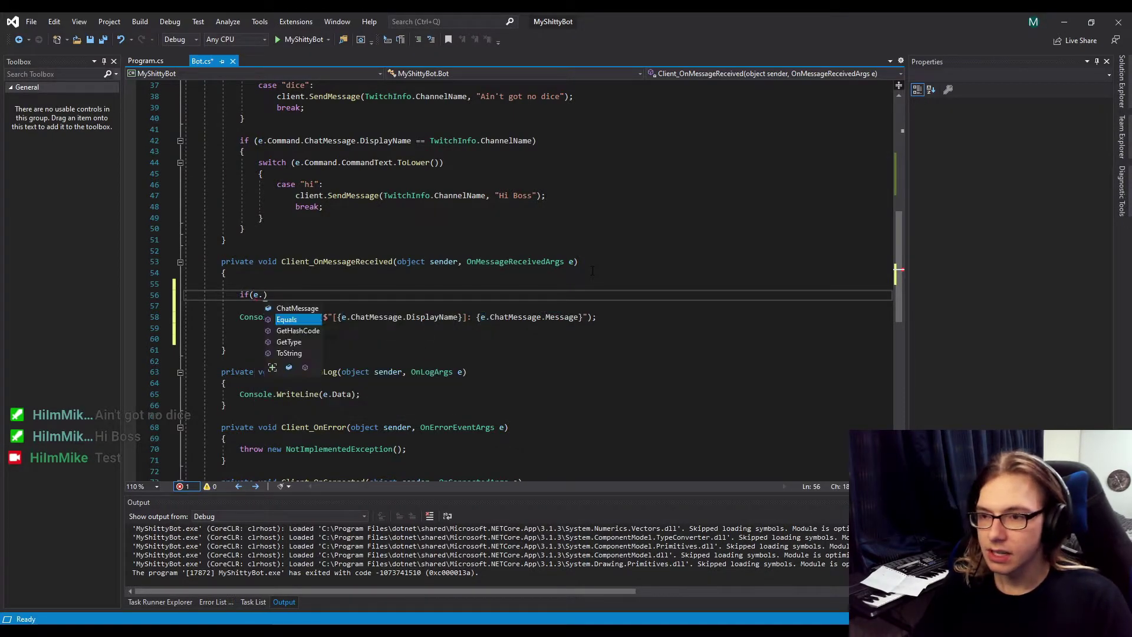
type("C")
Build the condition e.ChatMessage.Message.Contains("big follows") with IntelliSense
key("Tab")
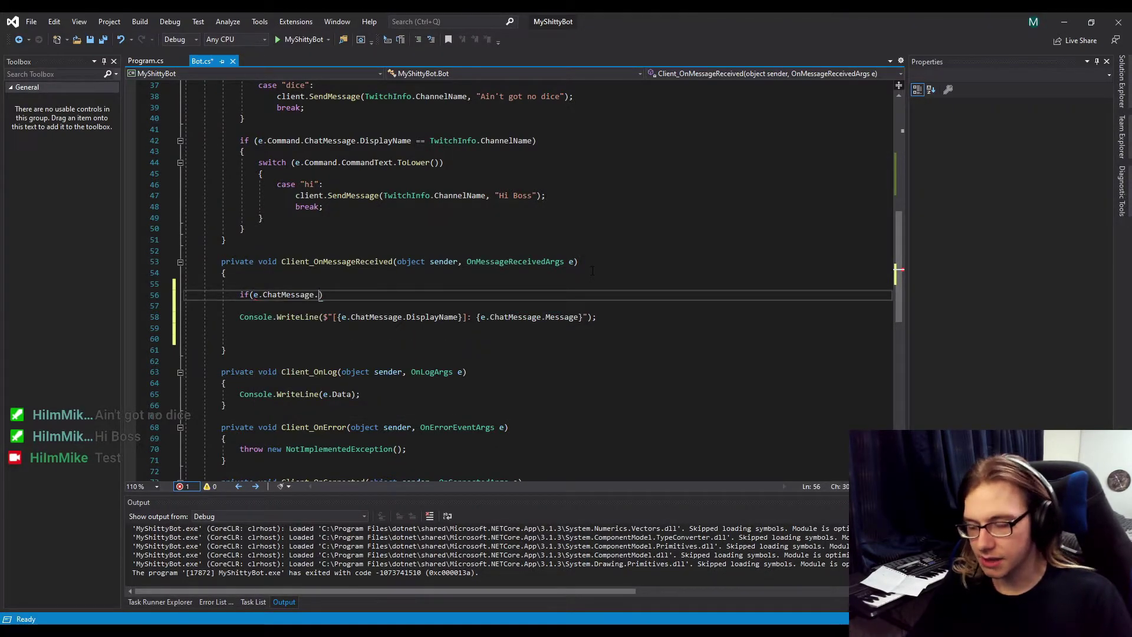
key("Down")
key("Down")
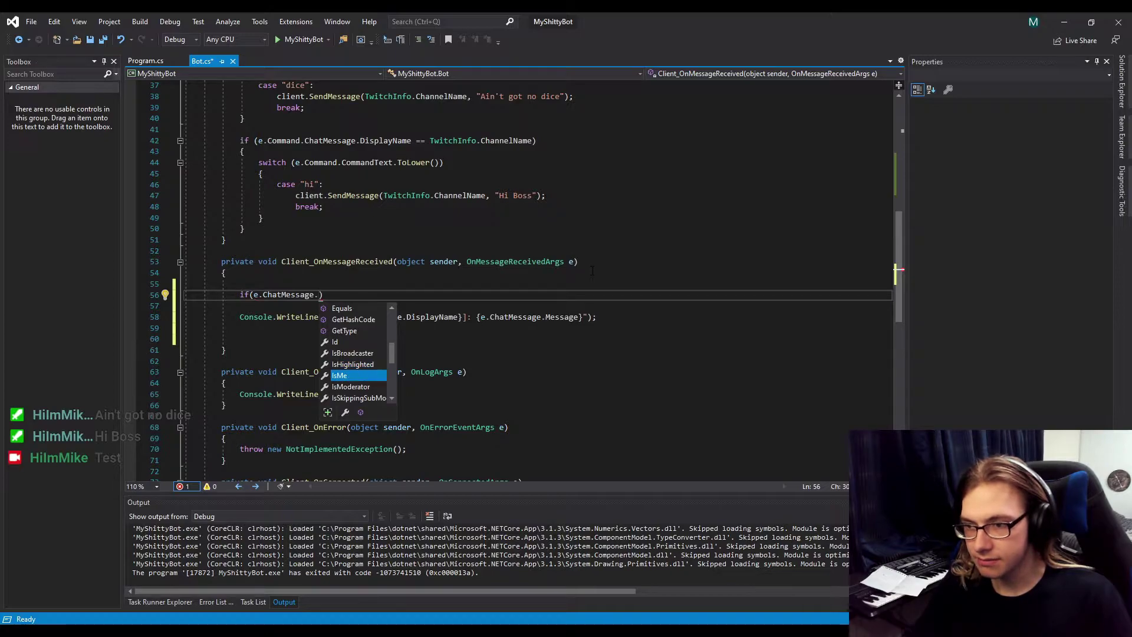
key("Up")
key("Up")
key("Up")
type("mes")
key("Tab")
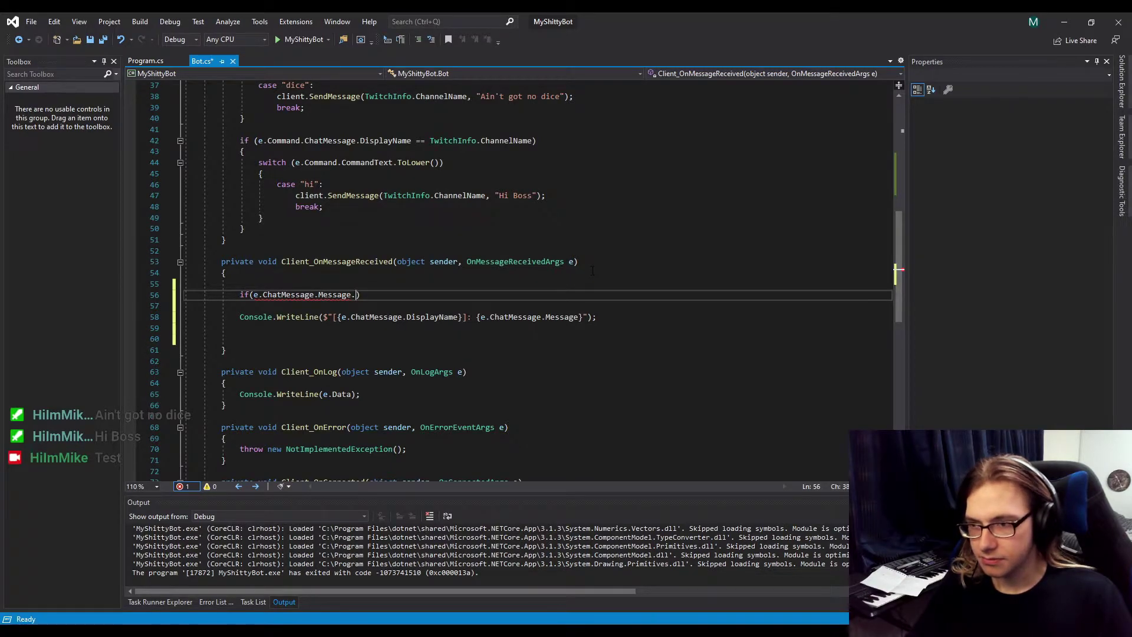
type("con")
key("Tab")
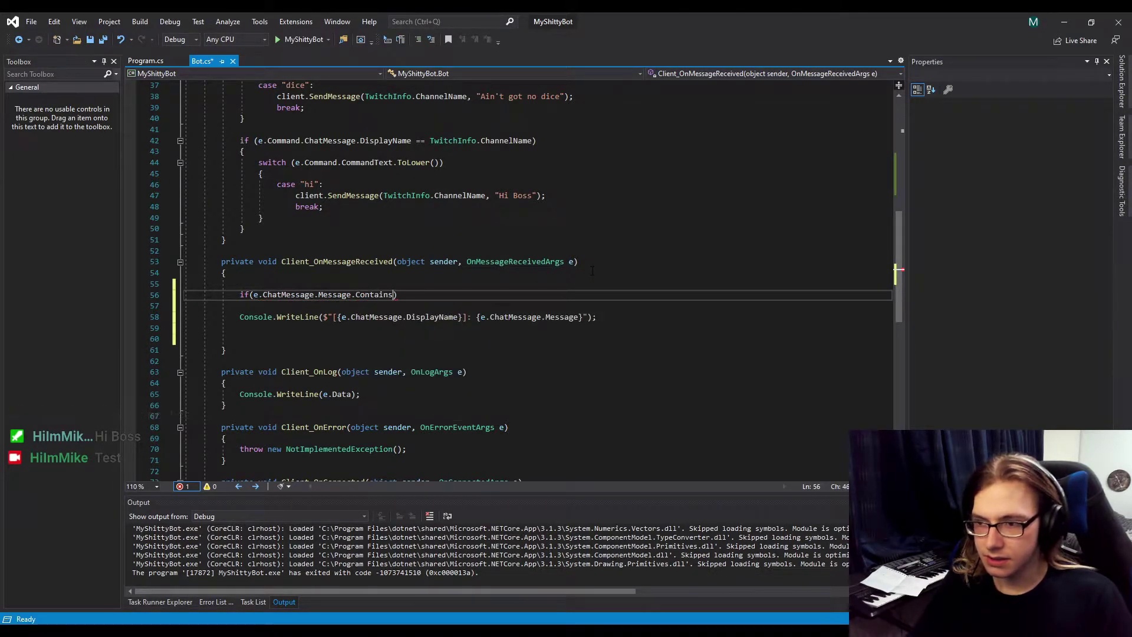
type("(")
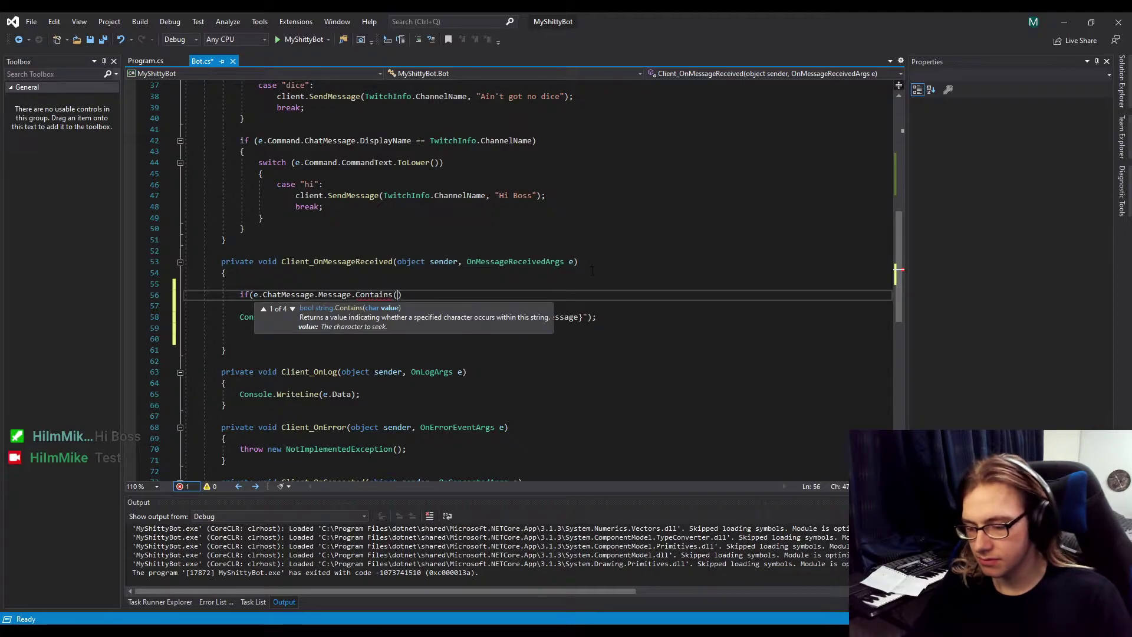
type("\"\"")
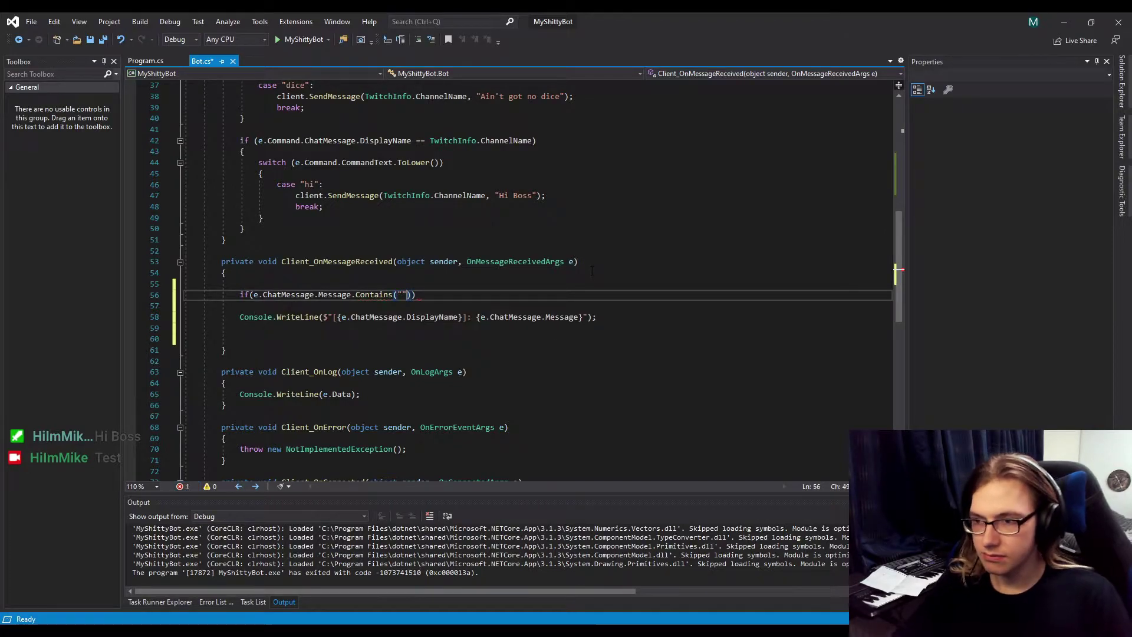
key("Left")
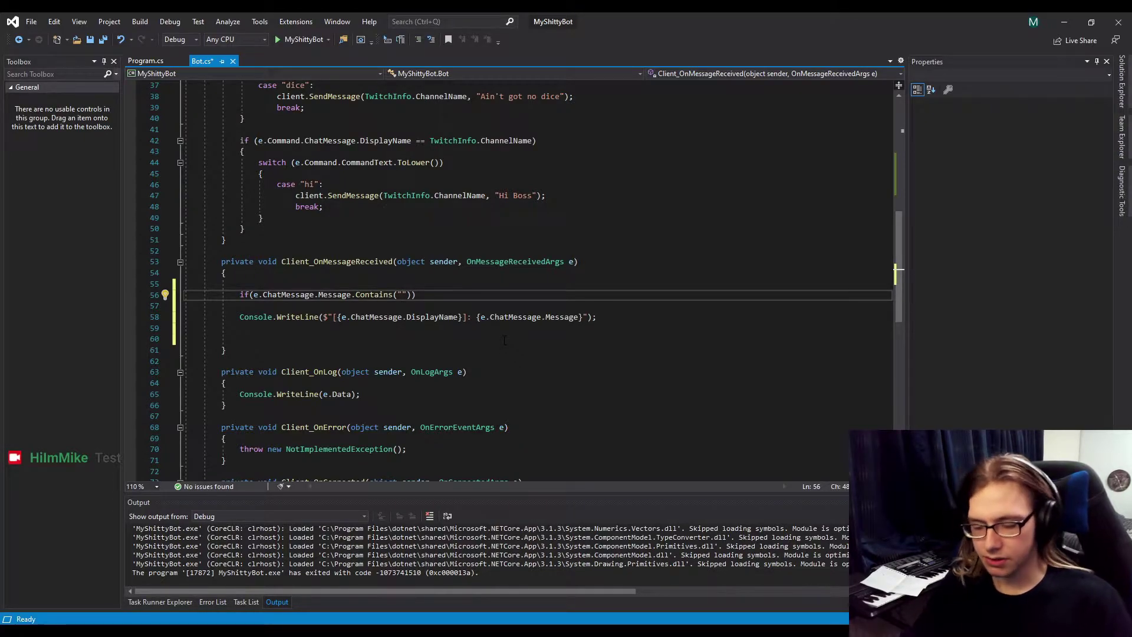
type("big follows")
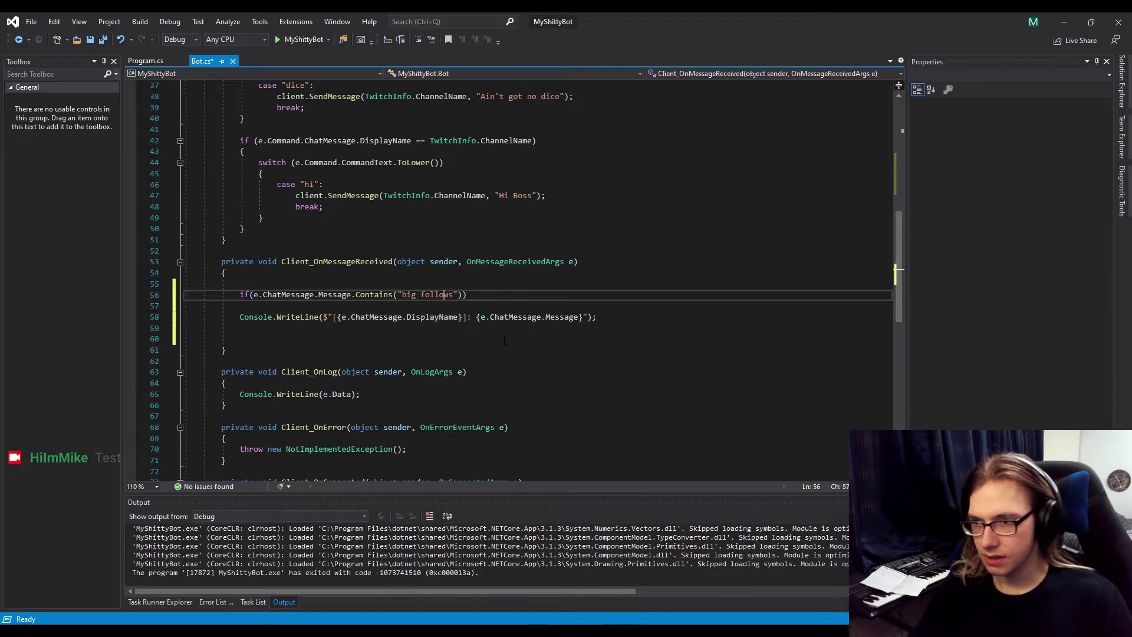
Add ToLower() after Message and move to the end of the if condition
key("ctrl+Left")
key("ctrl+Left")
key("ctrl+Left")
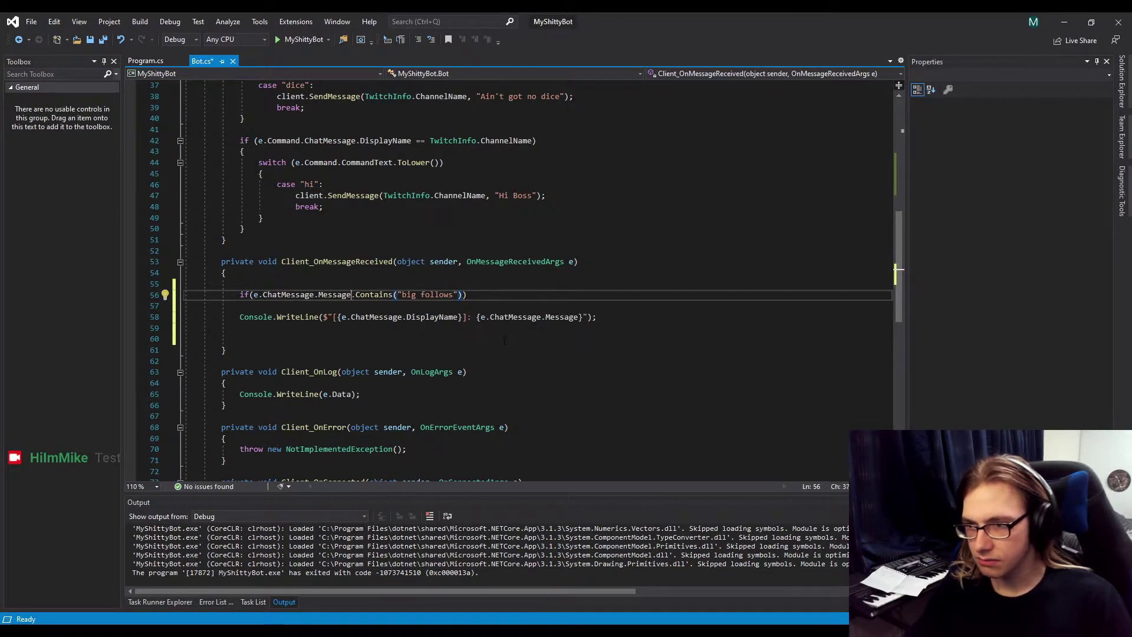
type(".ToLower")
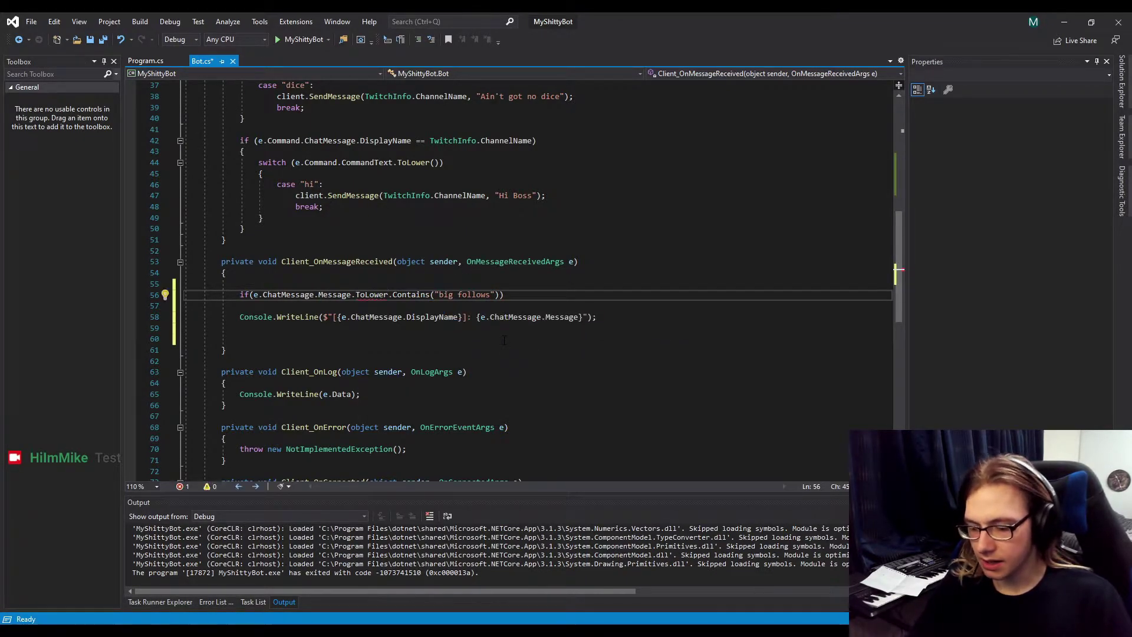
type("(")
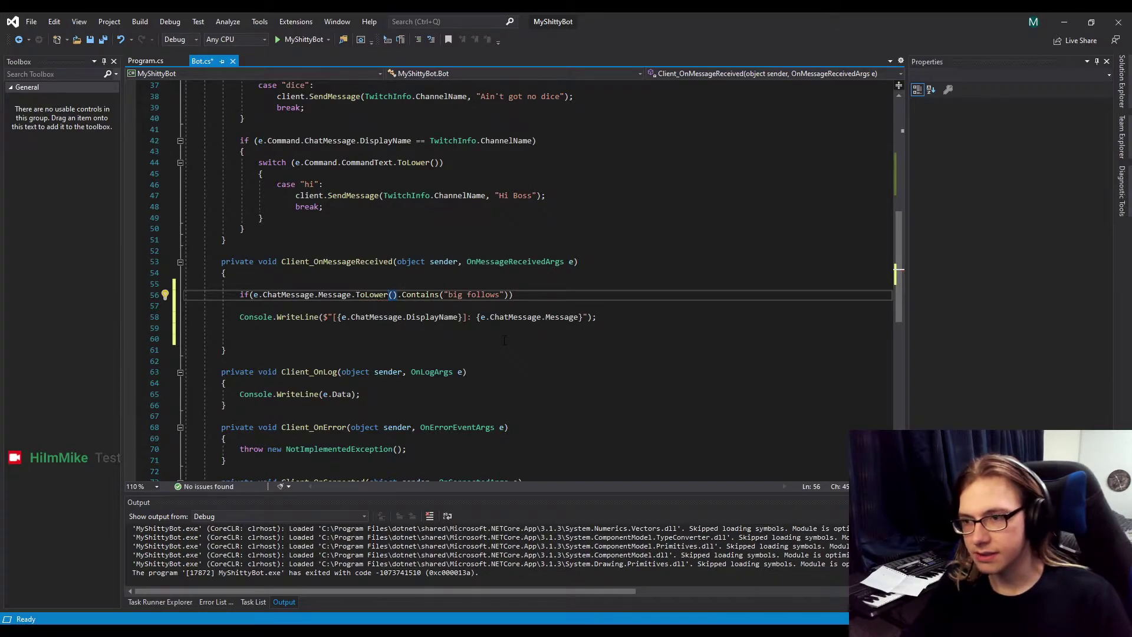
key("Left")
key("Left")
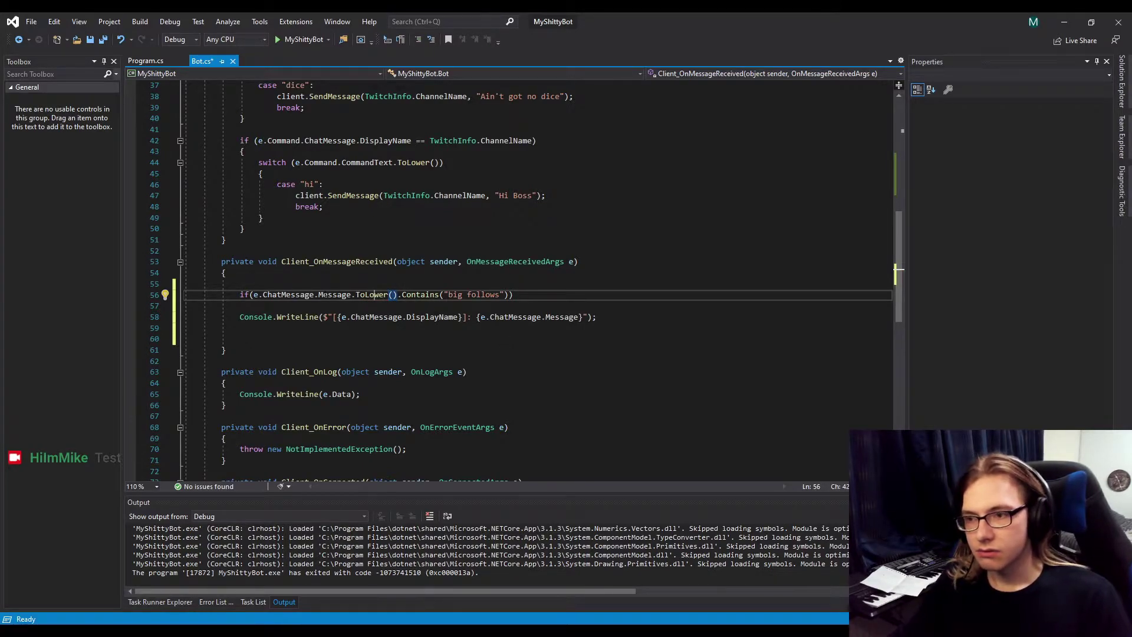
left_click(238, 294)
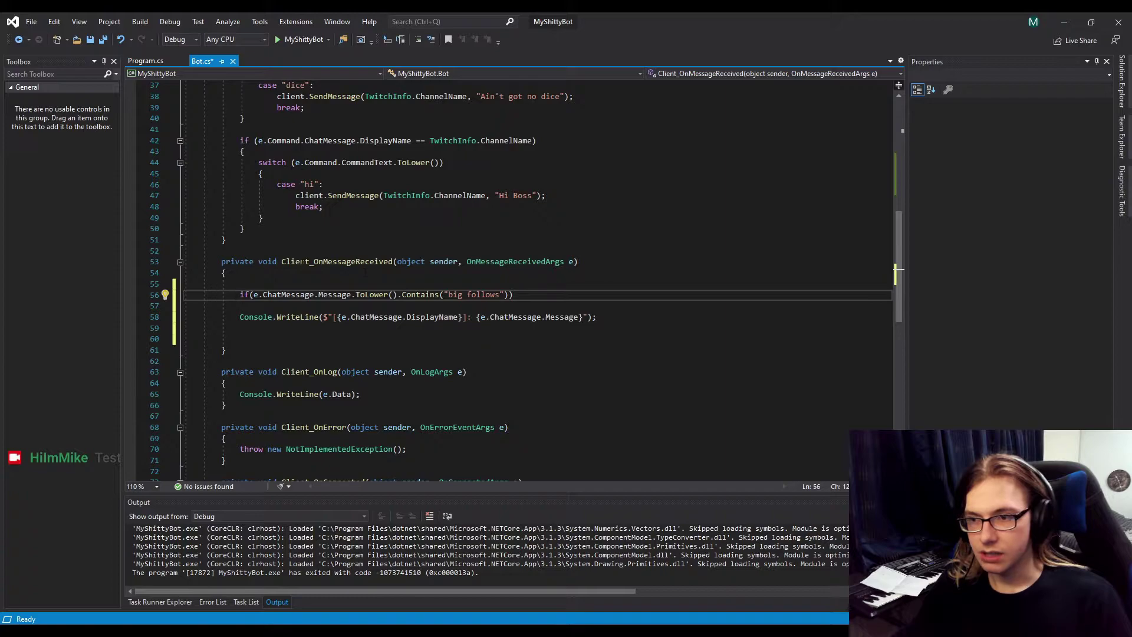
double_click(305, 261)
key("shift+Down")
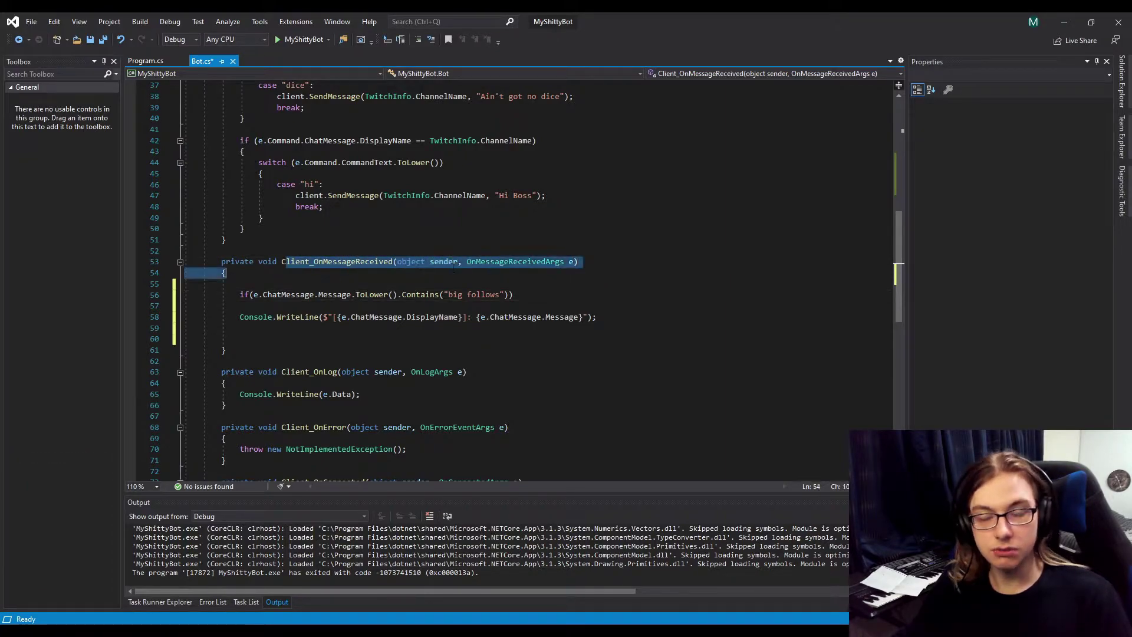
key("Down")
key("Down")
key("End")
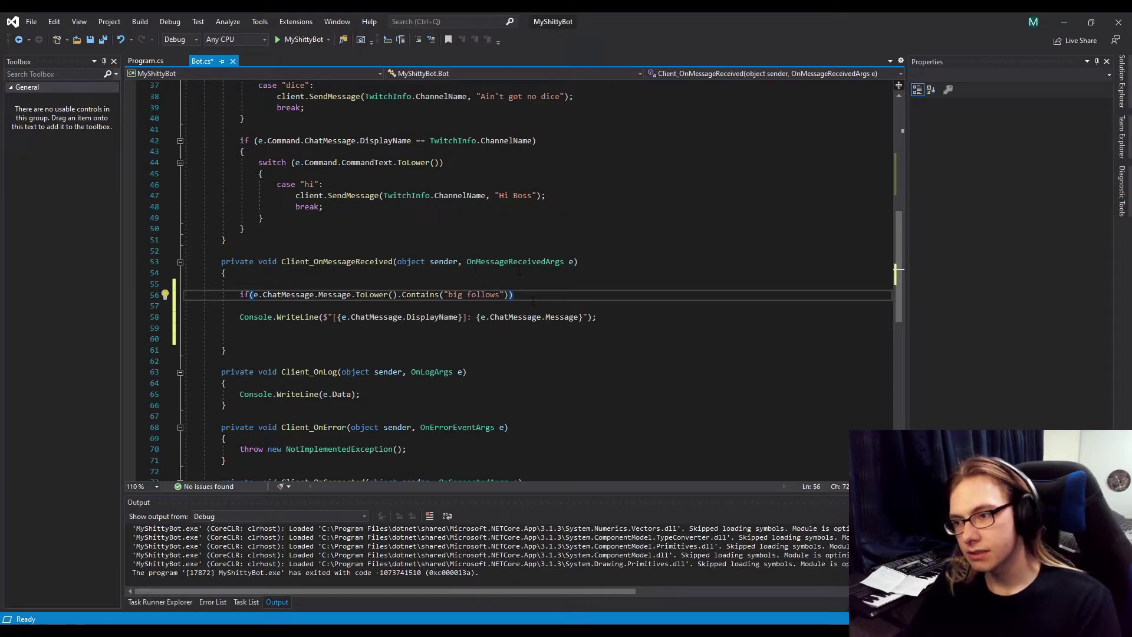
Open the if body and insert a client.BanUser call
key("Return")
type("{")
key("Return")
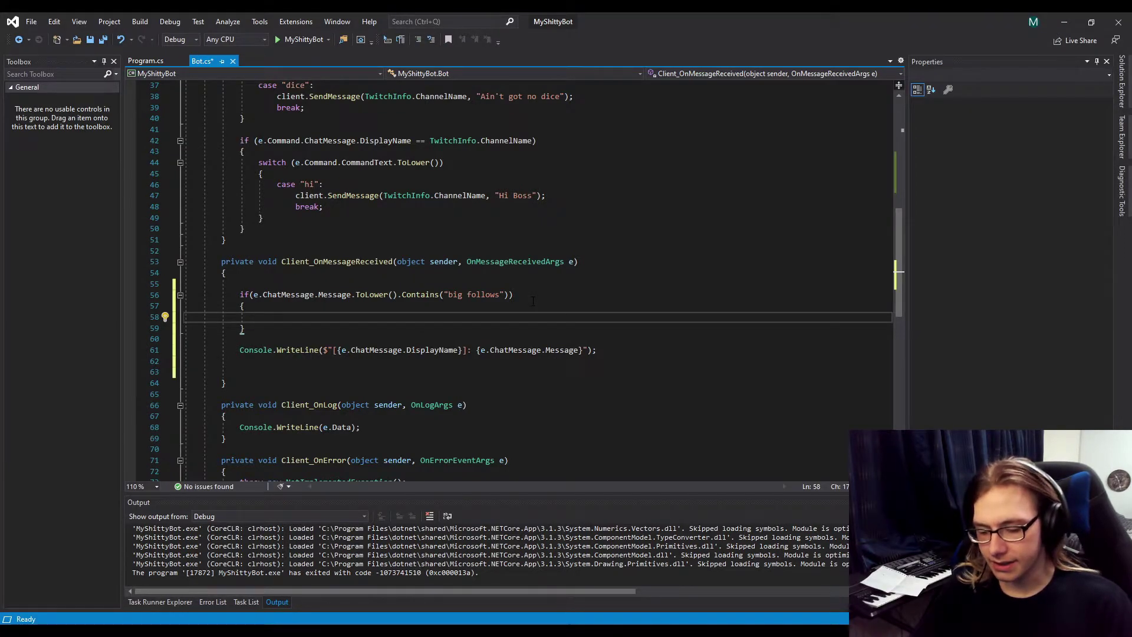
type("clien")
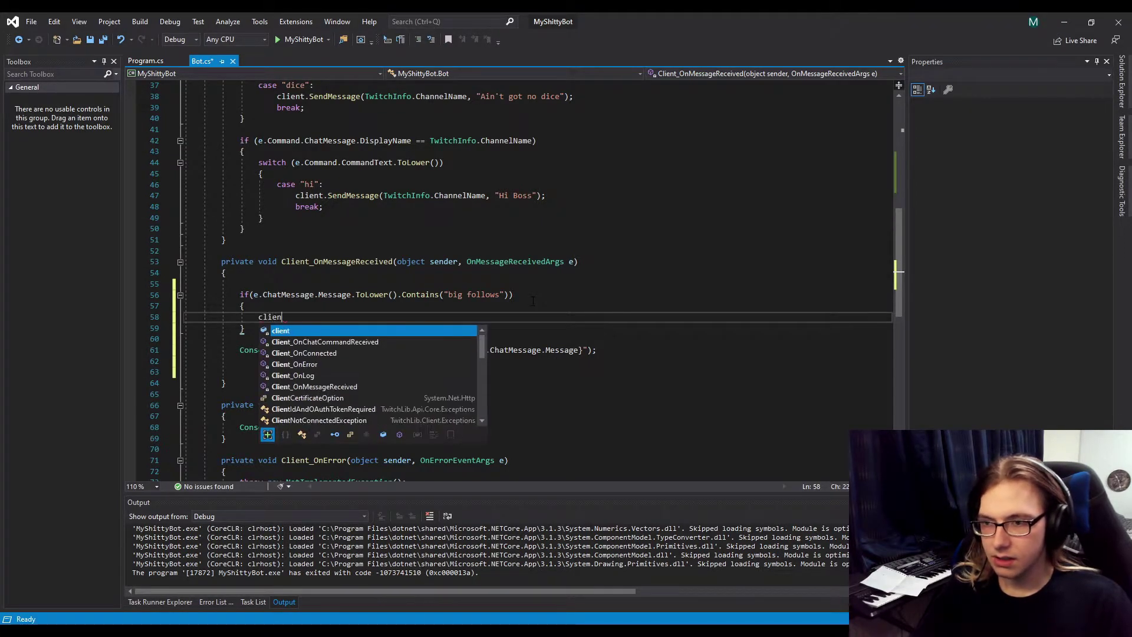
key("Tab")
type(".")
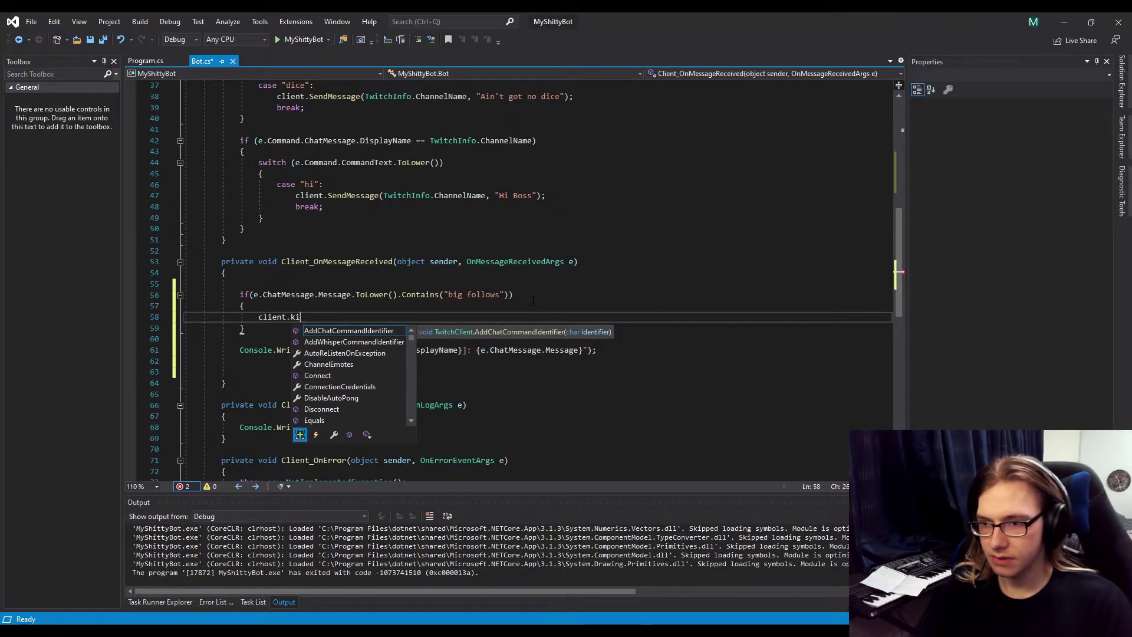
type("ban")
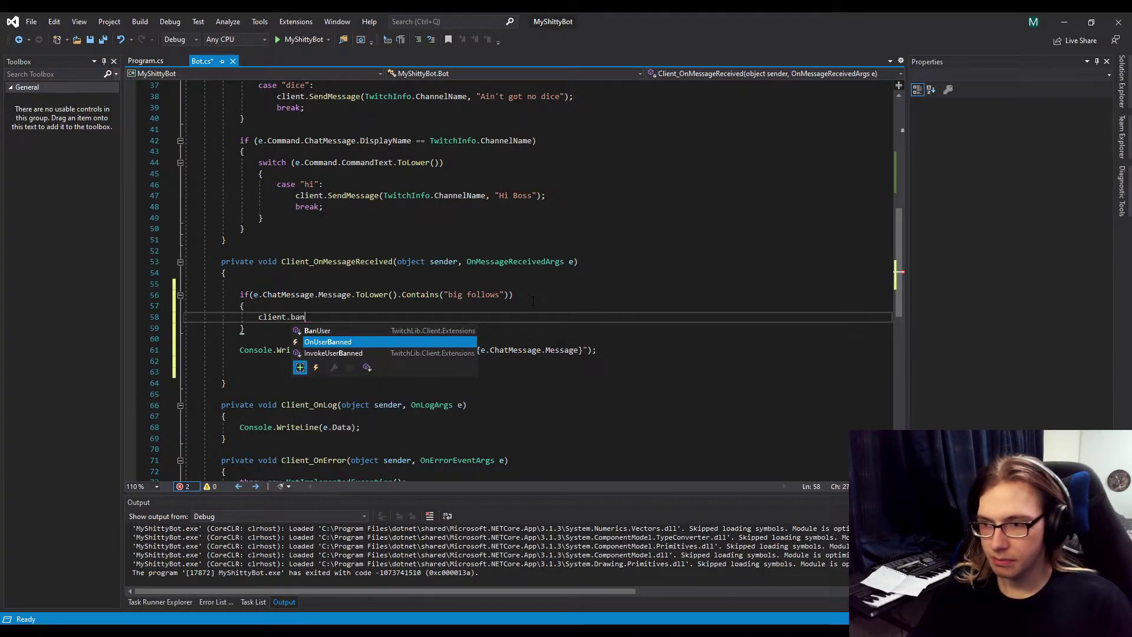
key("Up")
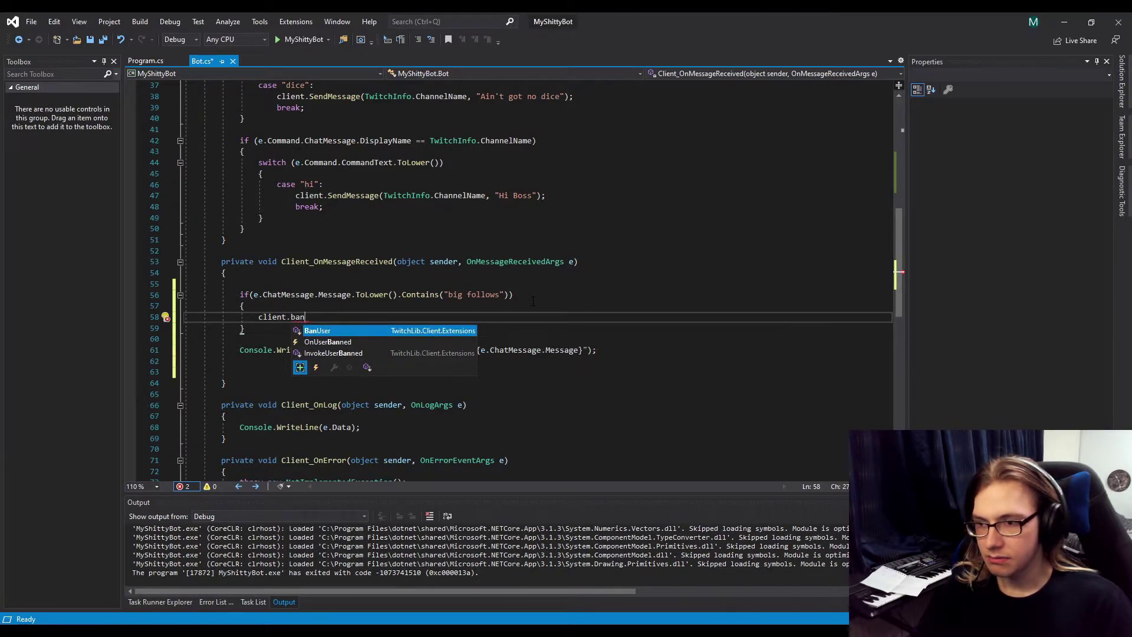
key("Tab")
type("();")
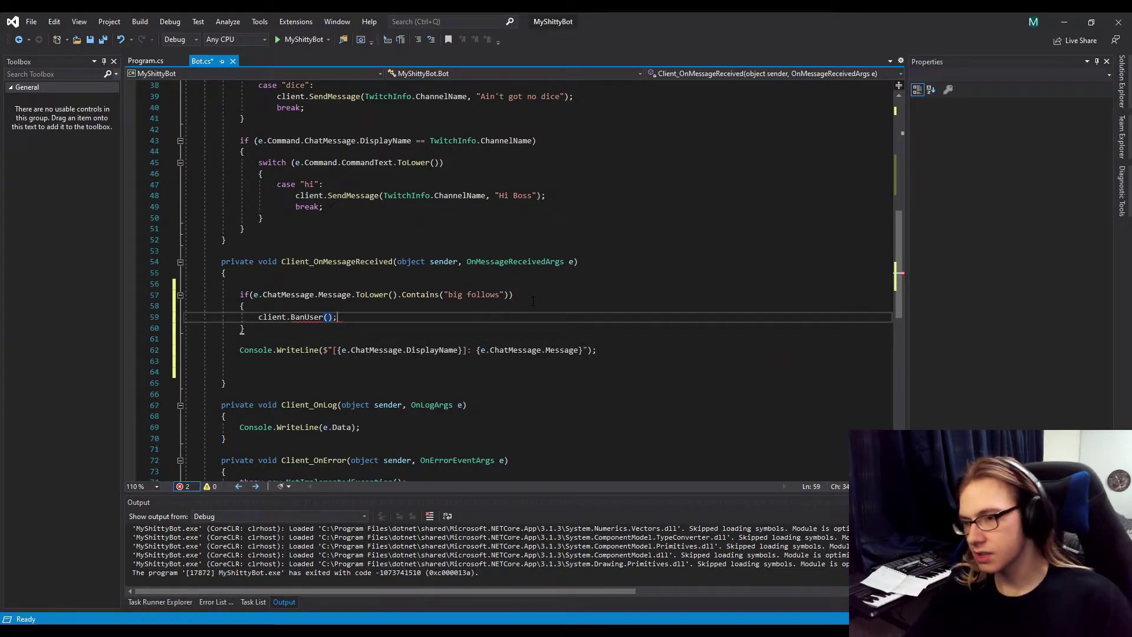
key("Left")
key("Left")
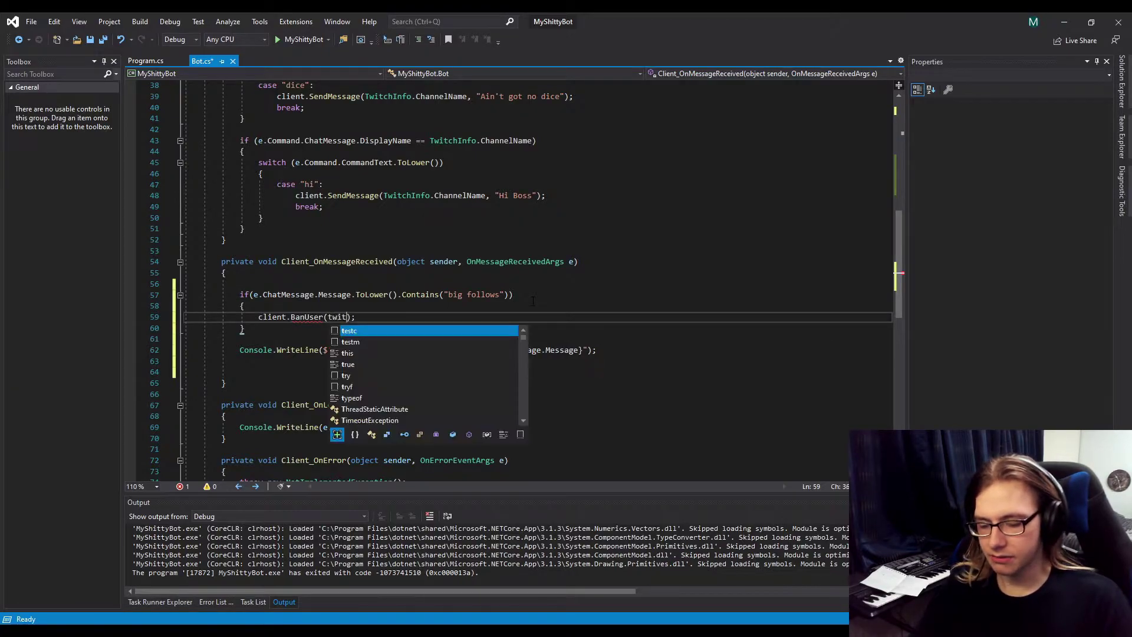
type("wit")
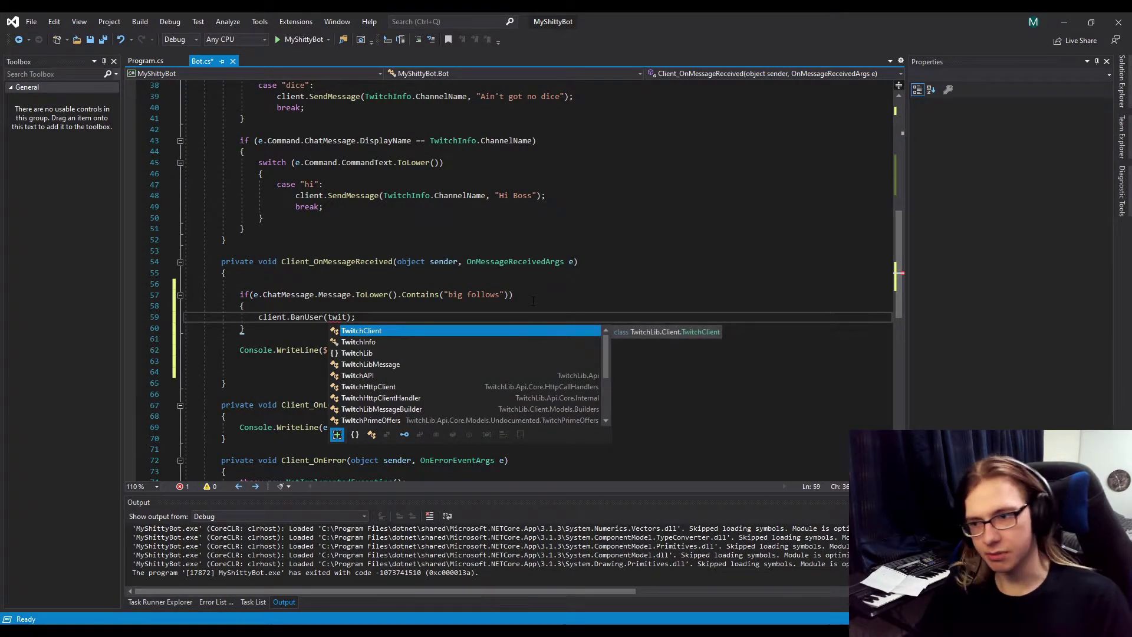
Pass TwitchInfo.ChannelName and the sender's username to BanUser, then save Bot.cs
key("Down")
key("Tab")
type(".")
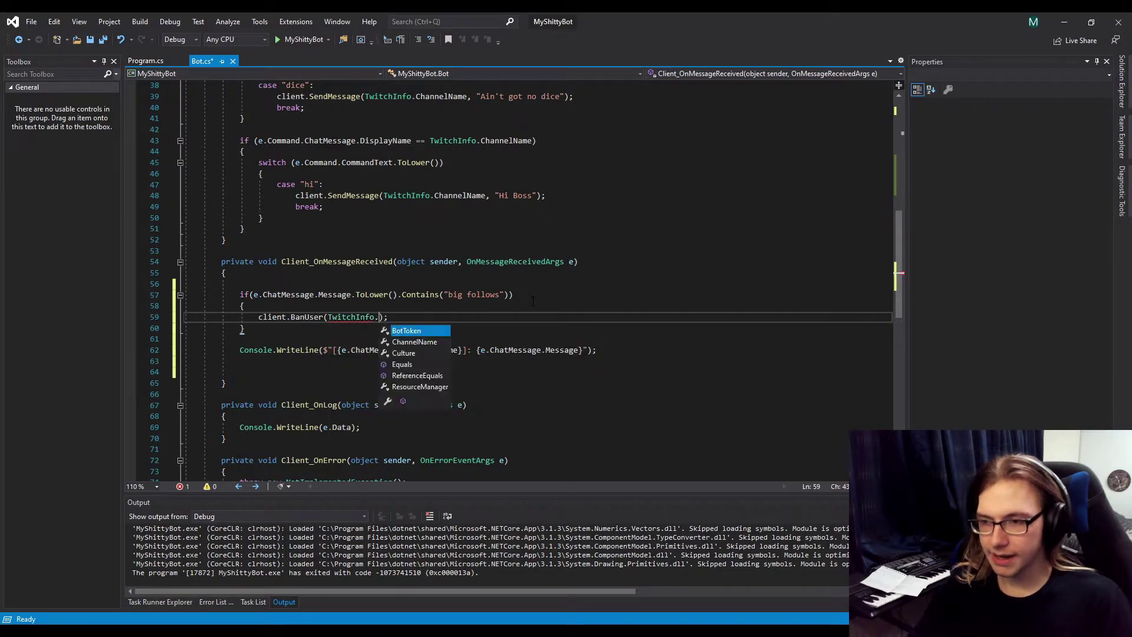
key("Down")
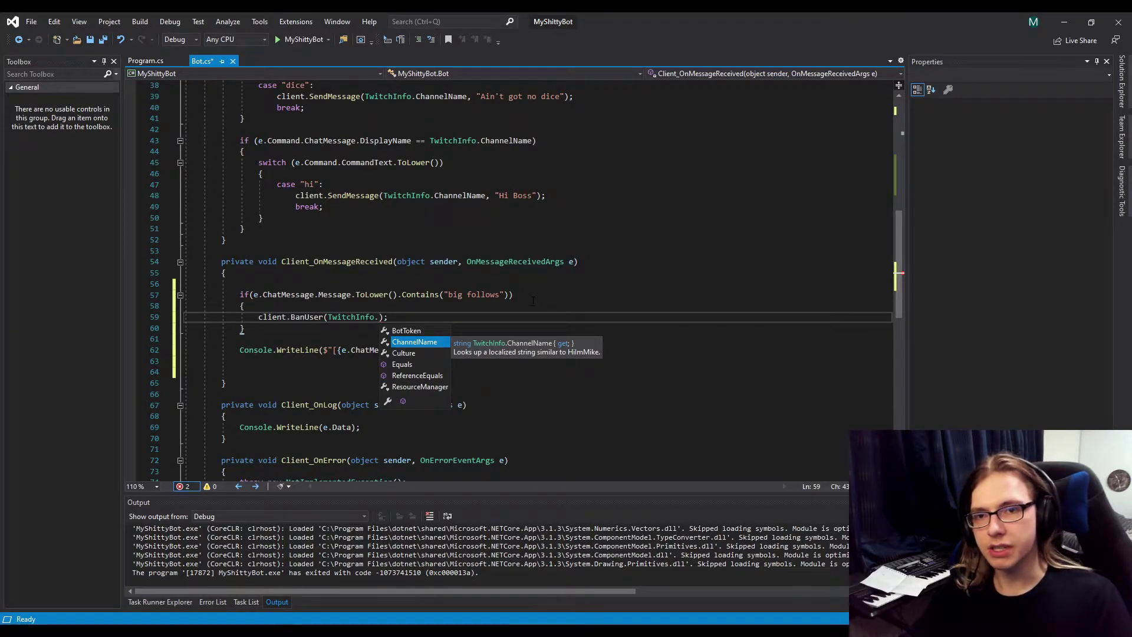
key("Tab")
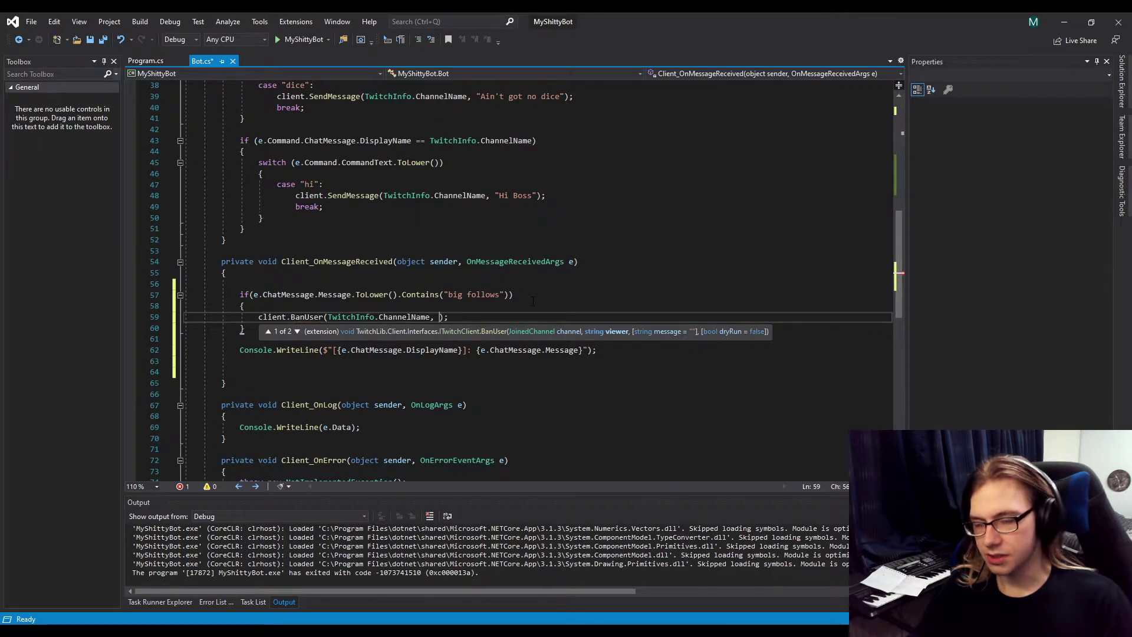
type("e.ChatMessage.Username")
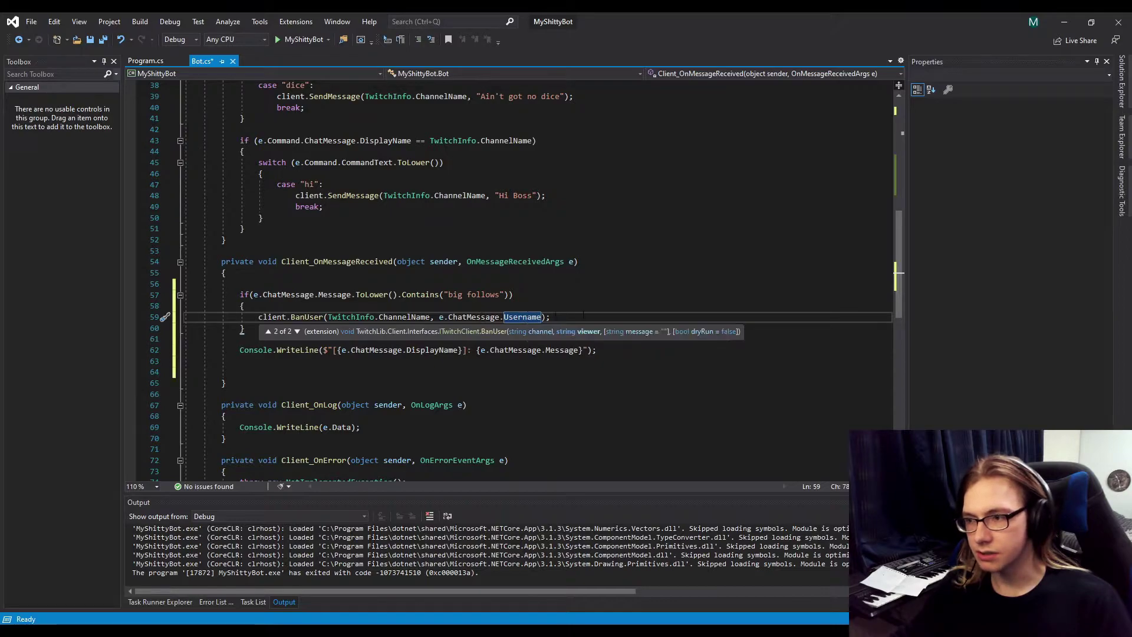
type(");")
key("ctrl+s")
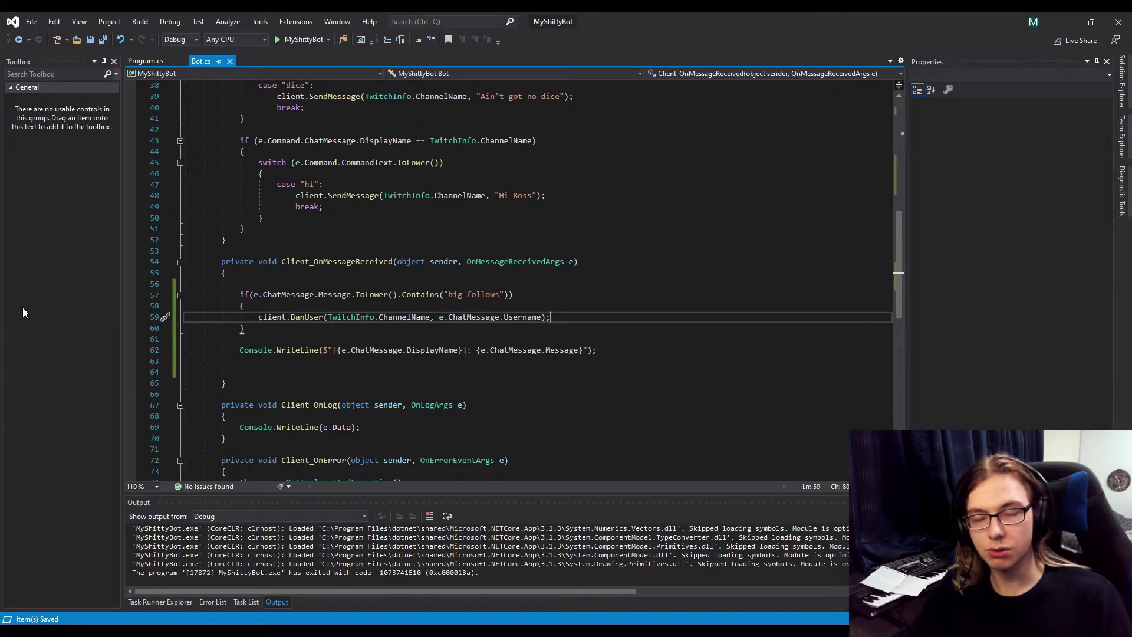
key("ctrl+k")
key("ctrl+d")
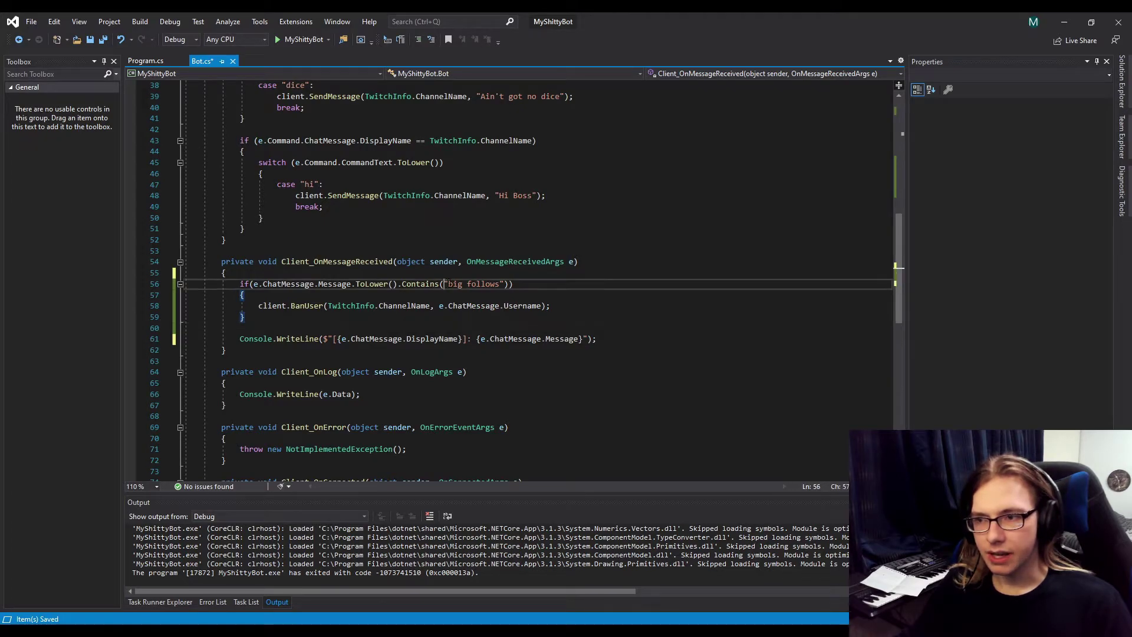
left_click_drag(444, 284, 506, 284)
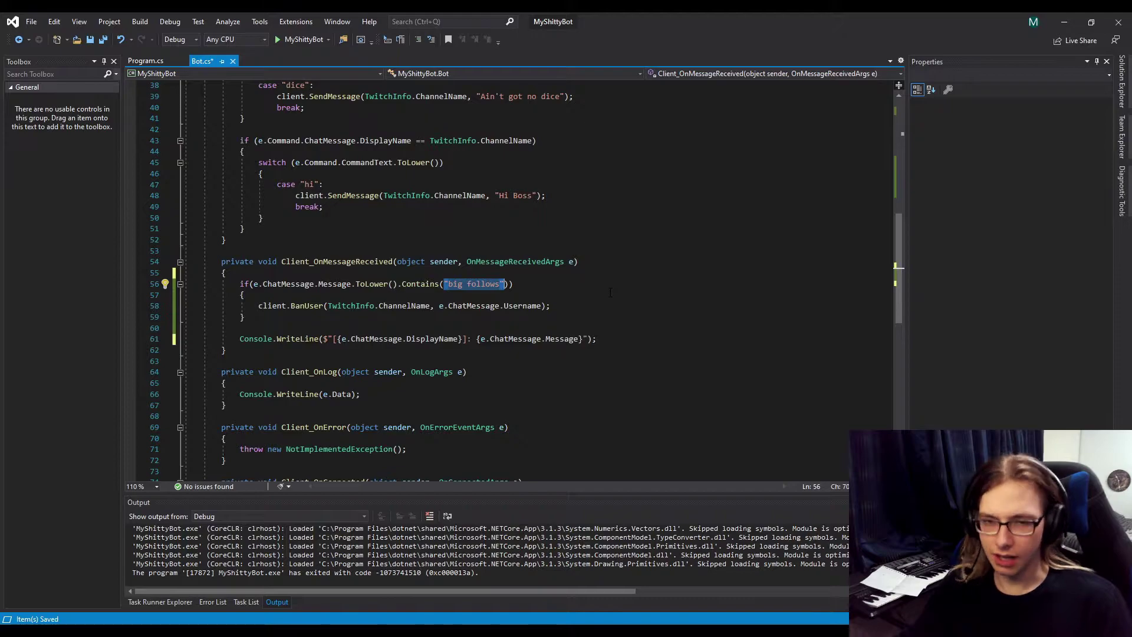
scroll(608, 292, "up", 5)
scroll(531, 283, "up", 4)
scroll(314, 251, "up", 3)
left_click(285, 218)
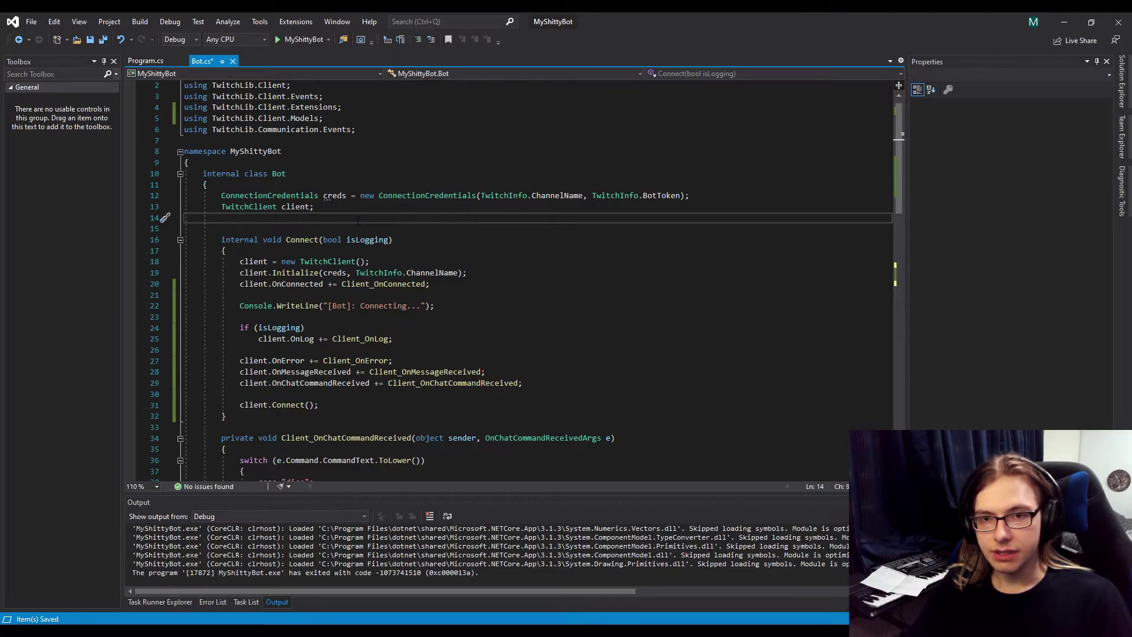
scroll(286, 217, "down", 10)
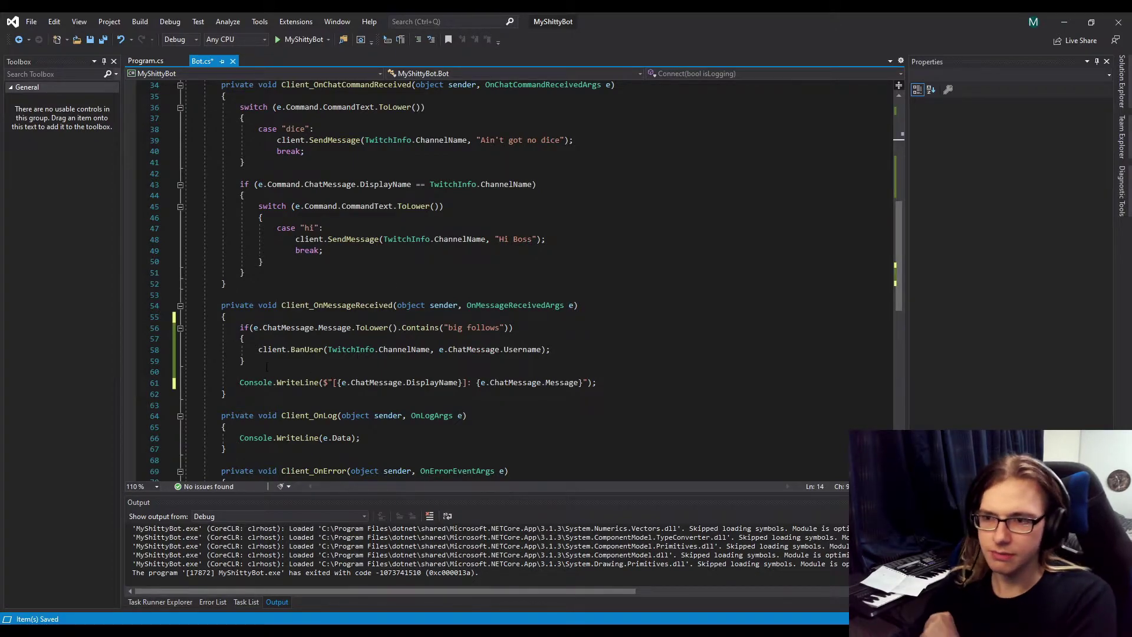
left_click_drag(244, 361, 106, 329)
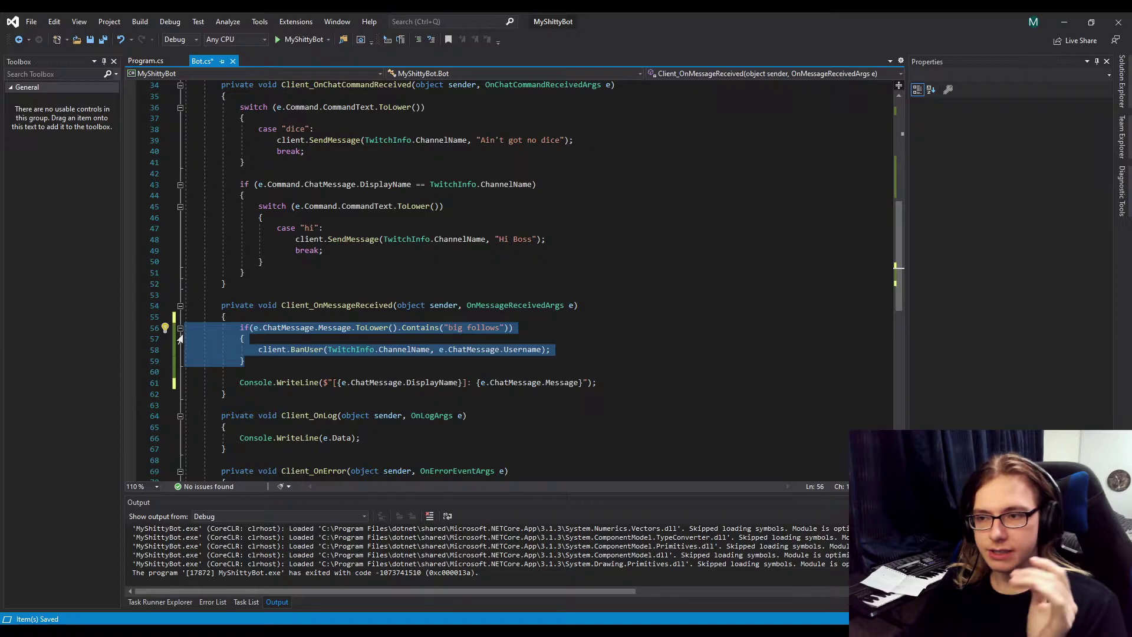
mouse_move(271, 350)
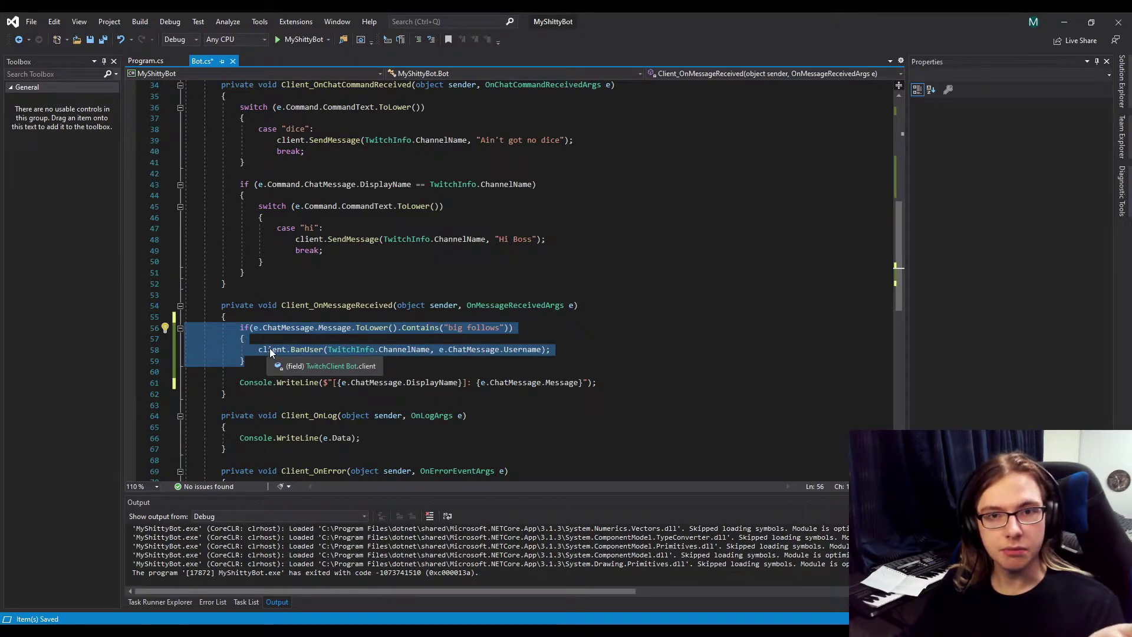
key("Right")
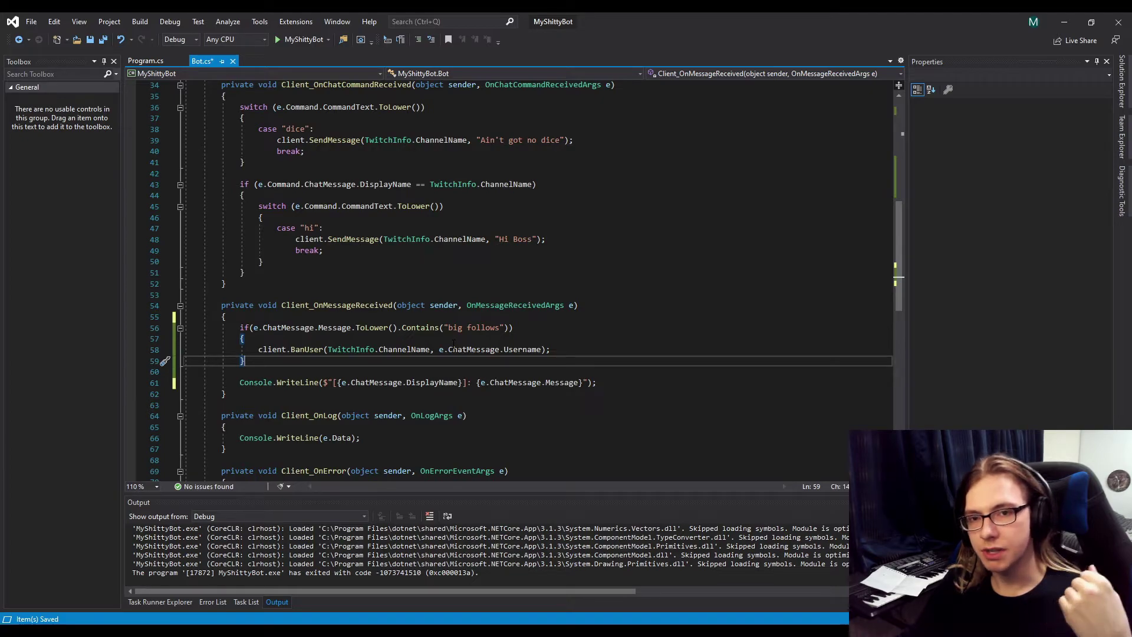
scroll(454, 343, "up", 4)
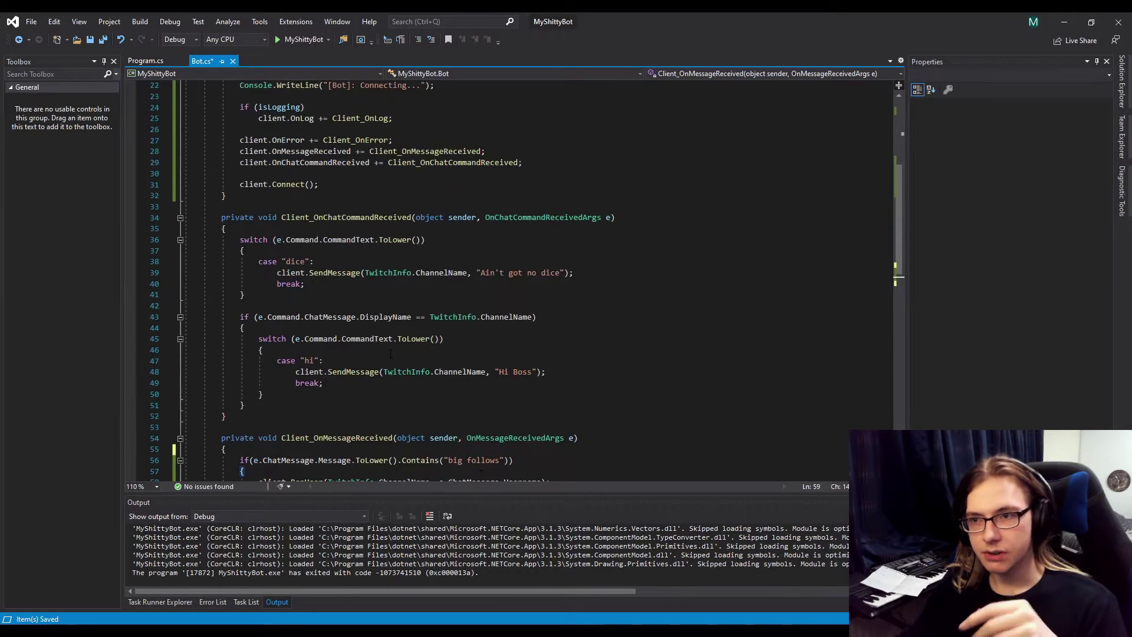
scroll(387, 353, "up", 4)
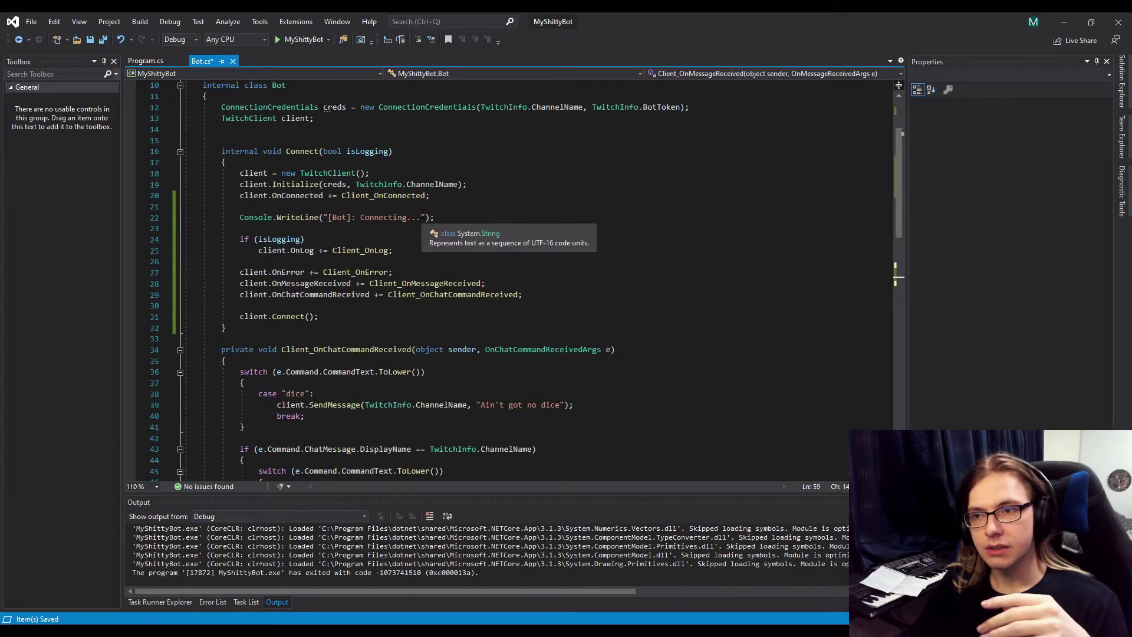
left_click(368, 132)
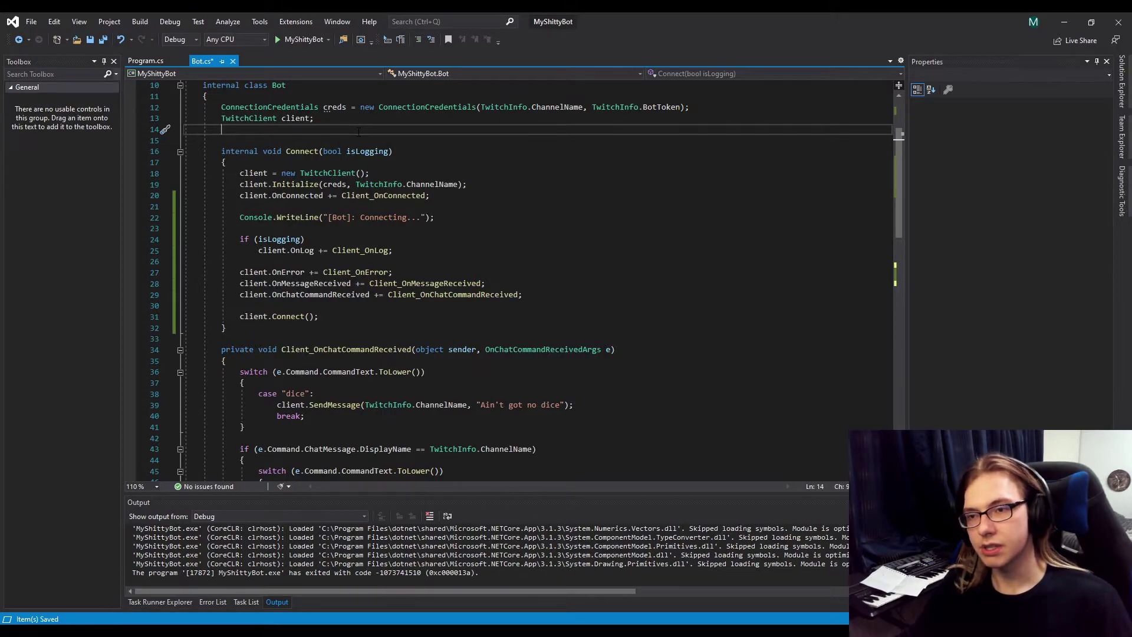
scroll(358, 130, "up", 2)
scroll(358, 131, "up", 1)
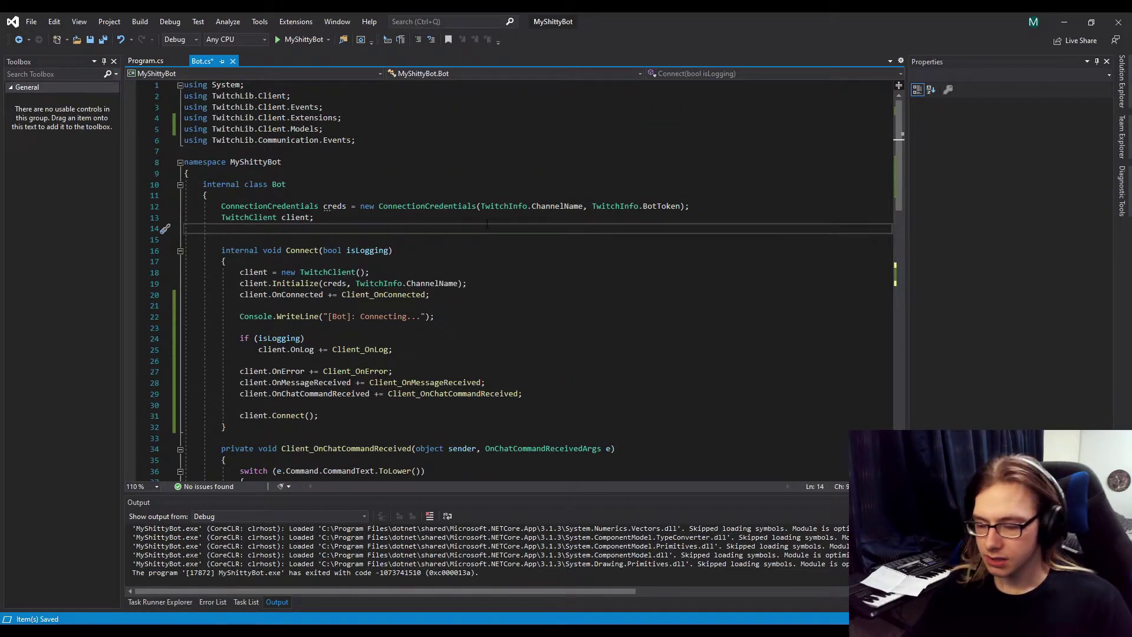
Below the client field, declare a private string array field named _bannedWords with IntelliSense
key("Return")
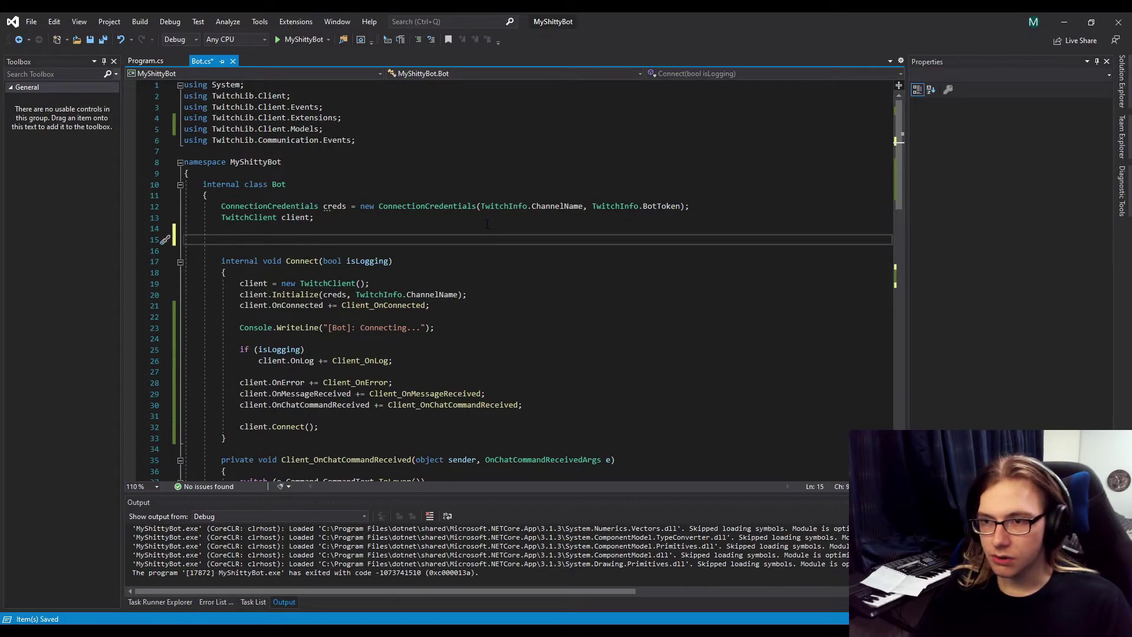
key("shift+Up")
key("shift+Up")
key("shift+Up")
key("shift+Down")
key("shift+Down")
left_click(288, 232)
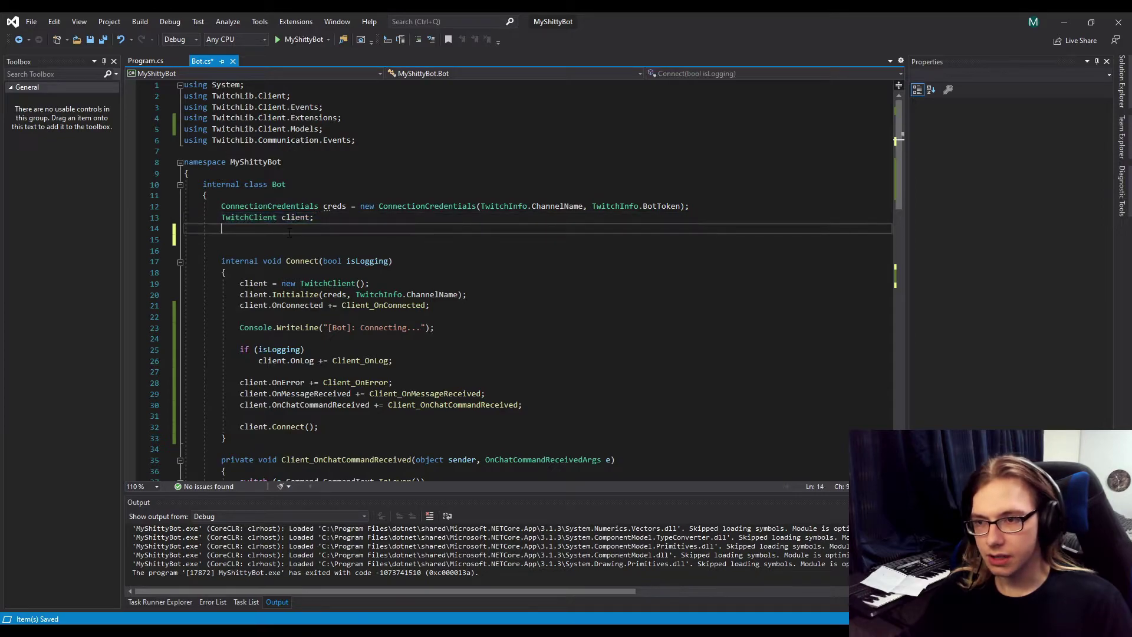
key("Return")
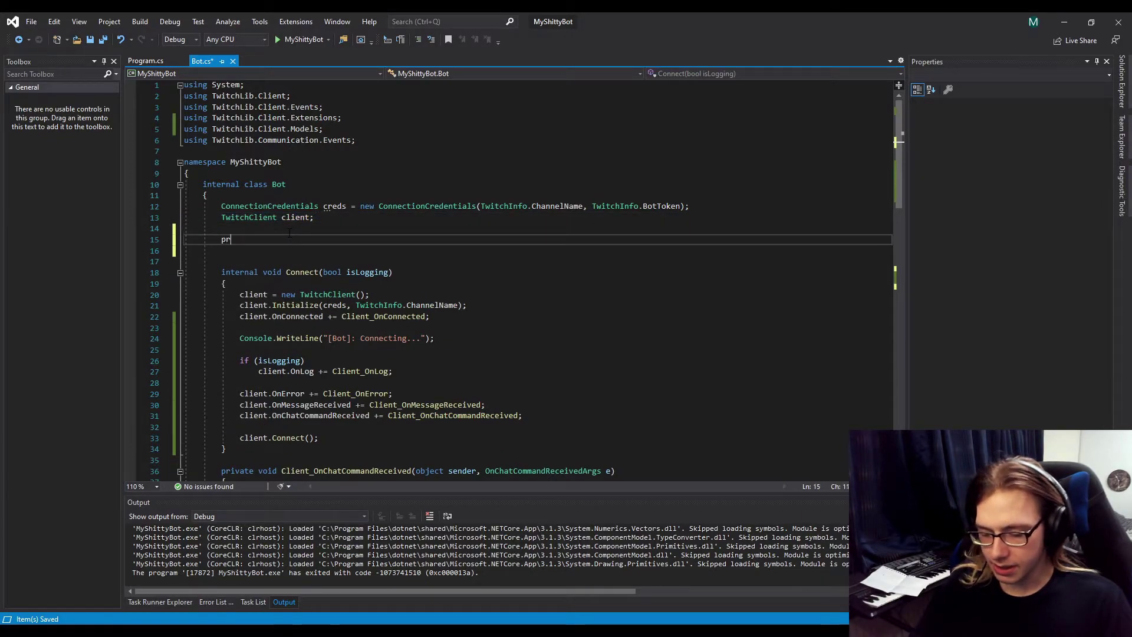
type("private string")
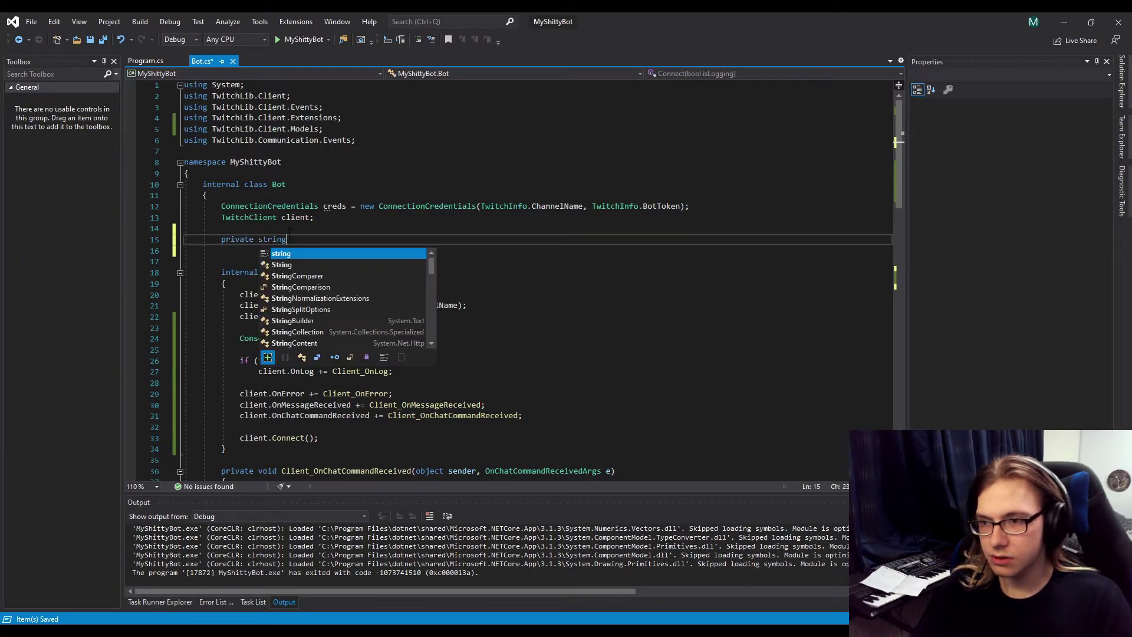
type("[] ")
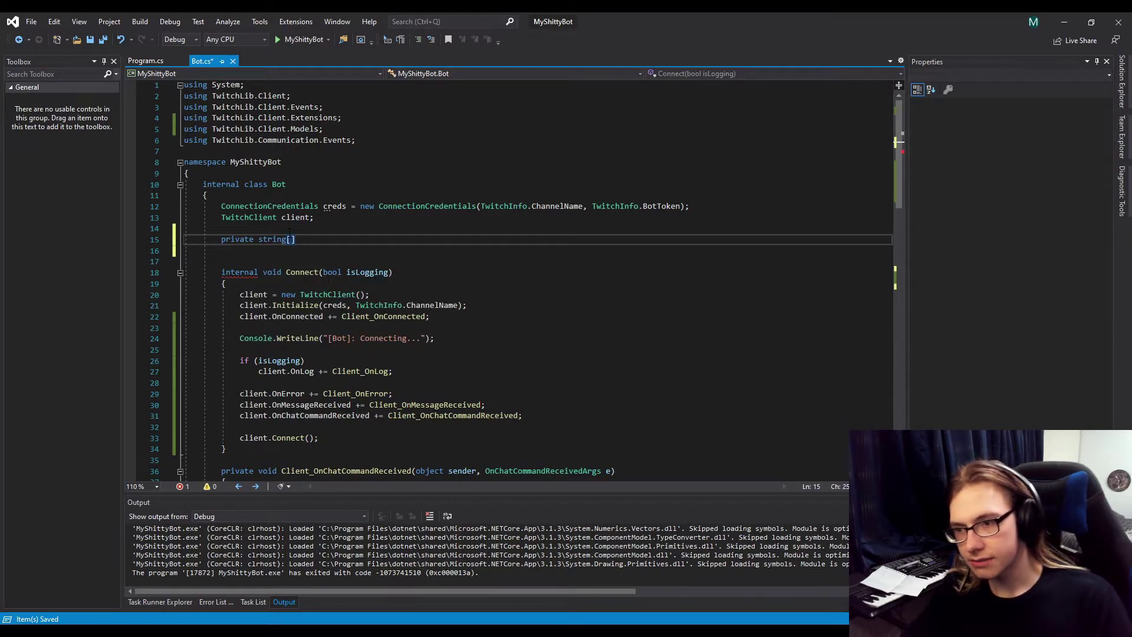
type("_")
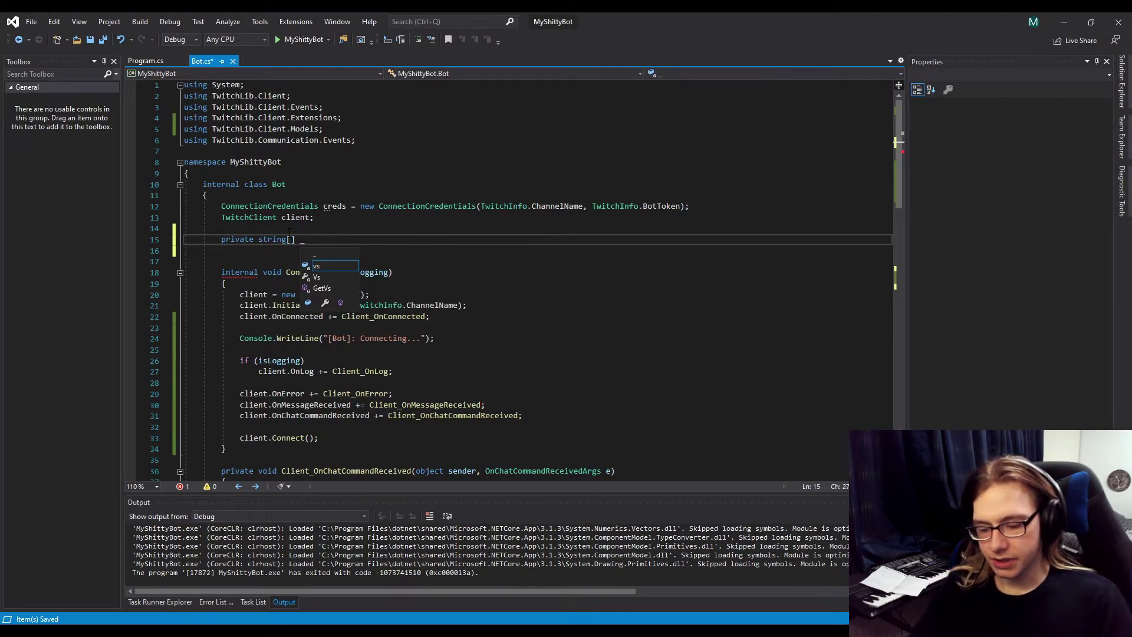
type("bannedW")
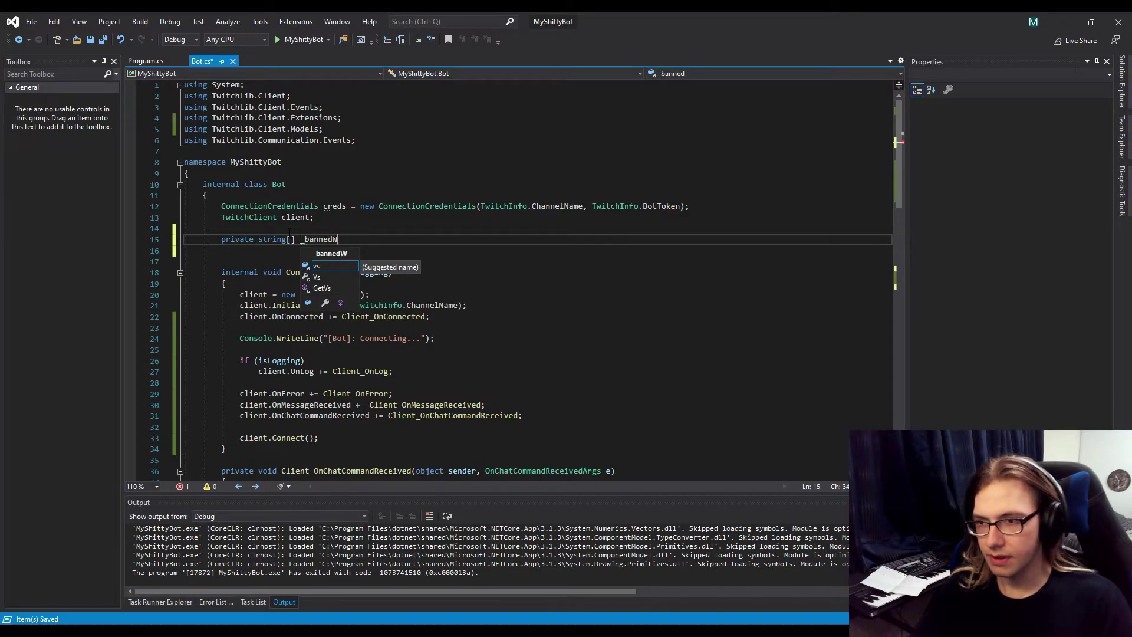
type("ords = ;")
key("Left")
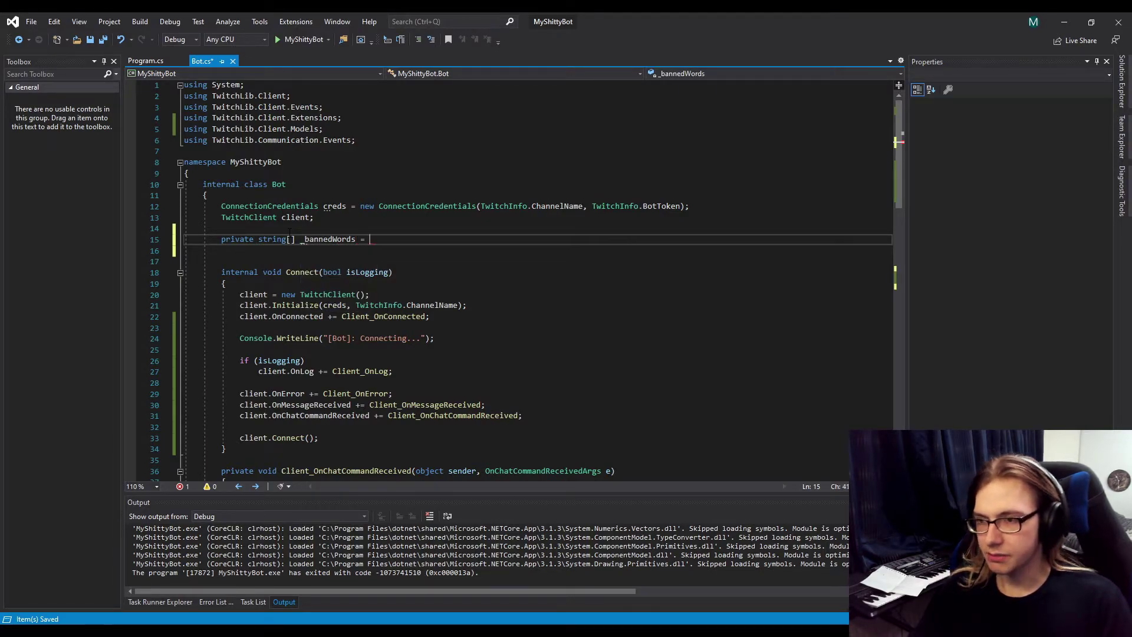
type("new sr")
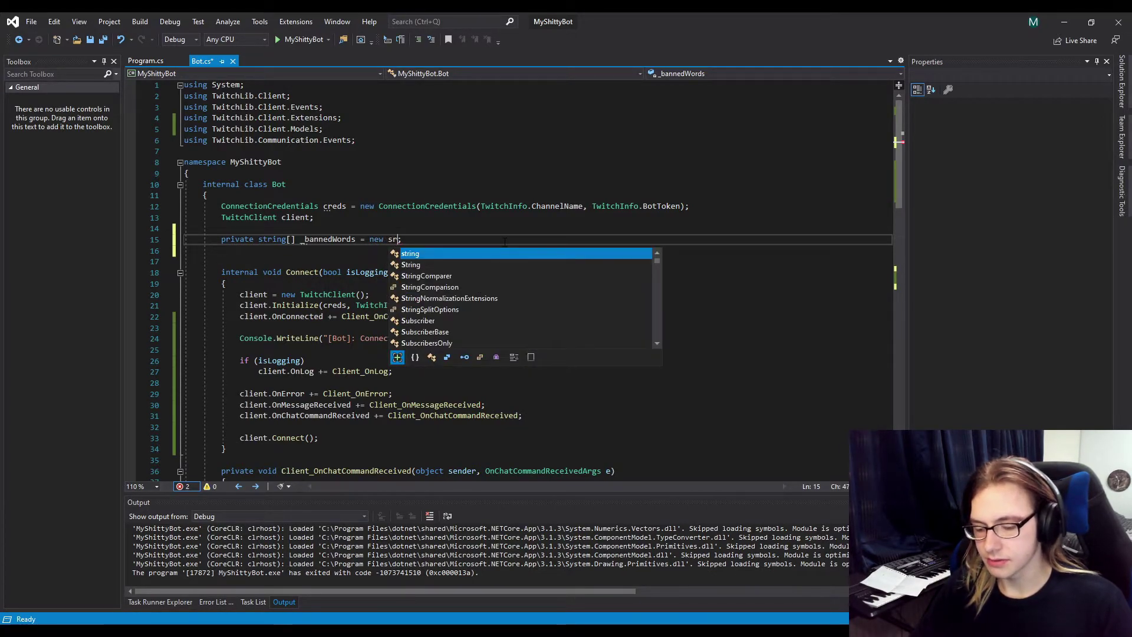
key("BackSpace")
key("BackSpace")
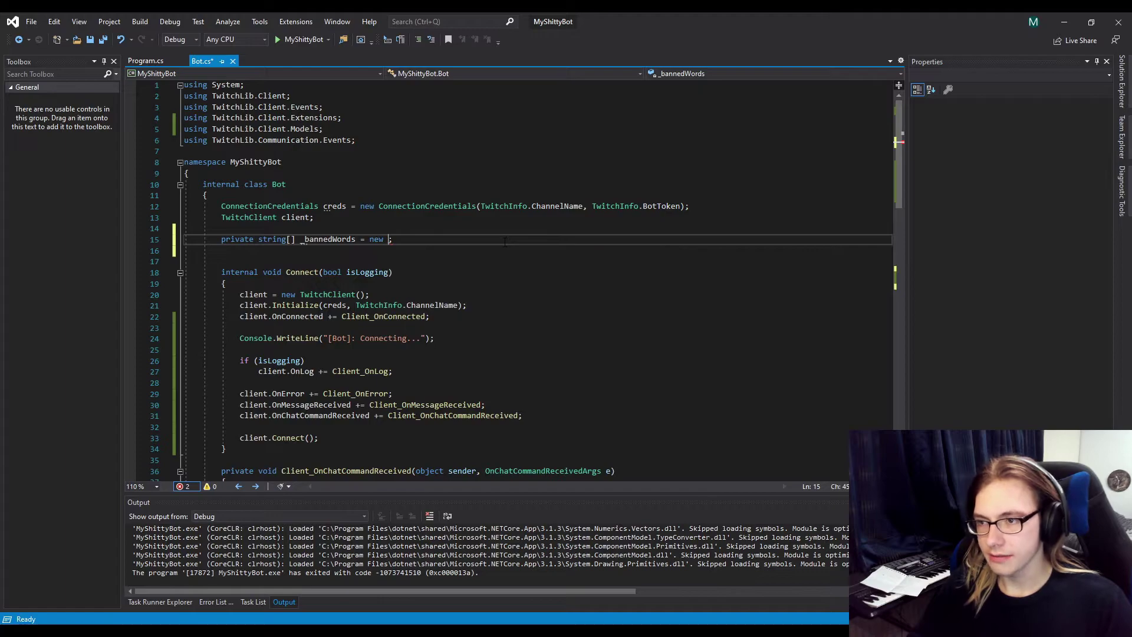
type("string[")
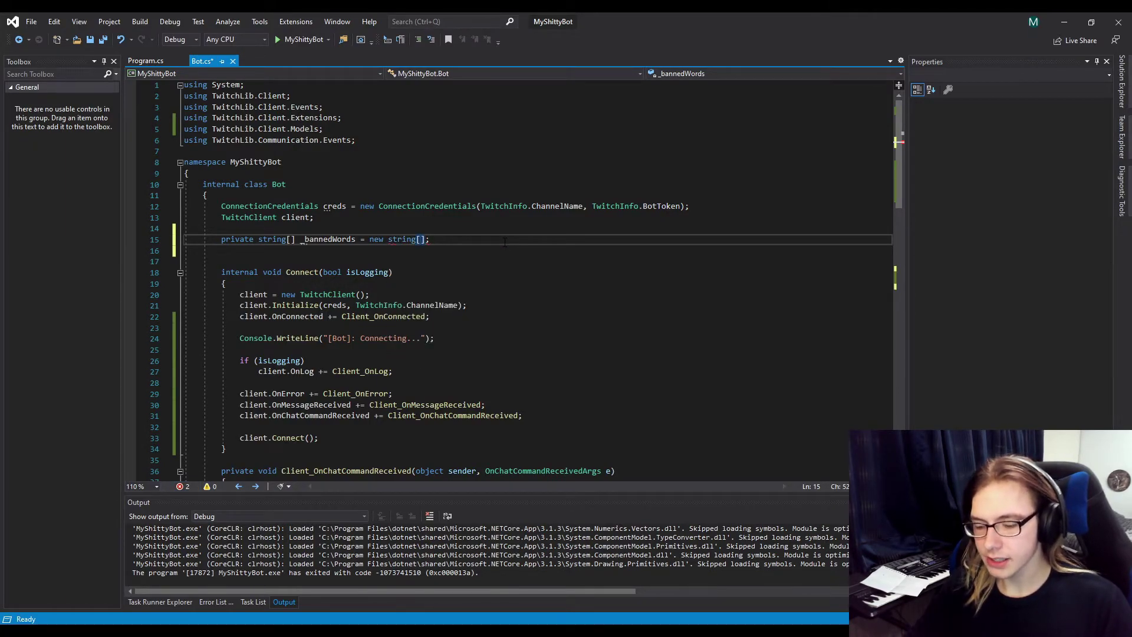
type("0")
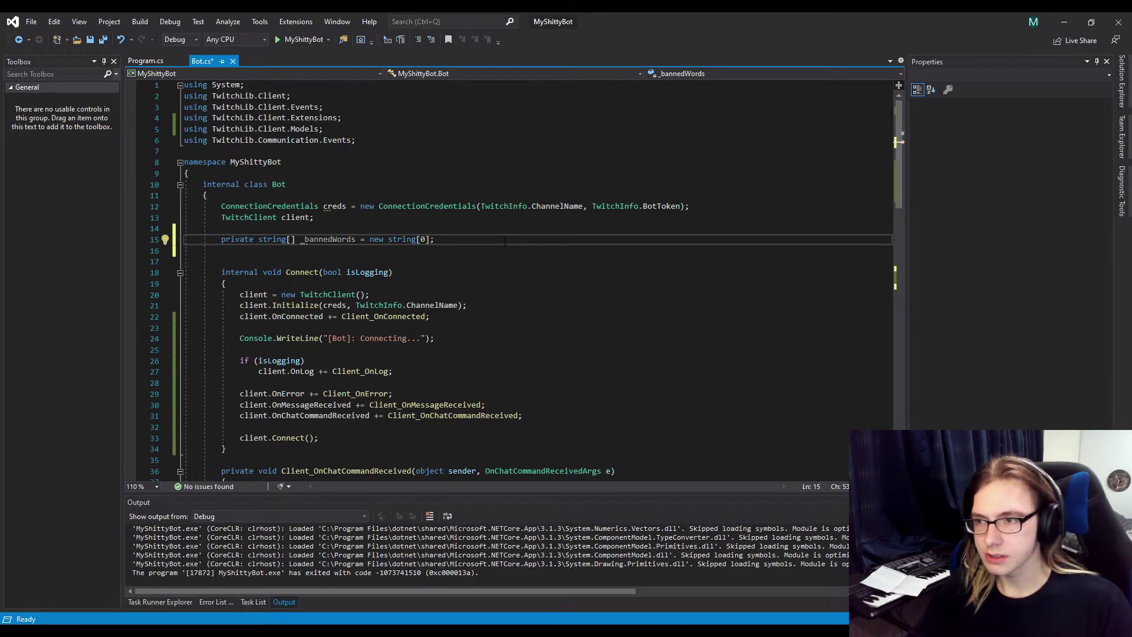
key("BackSpace")
type("1")
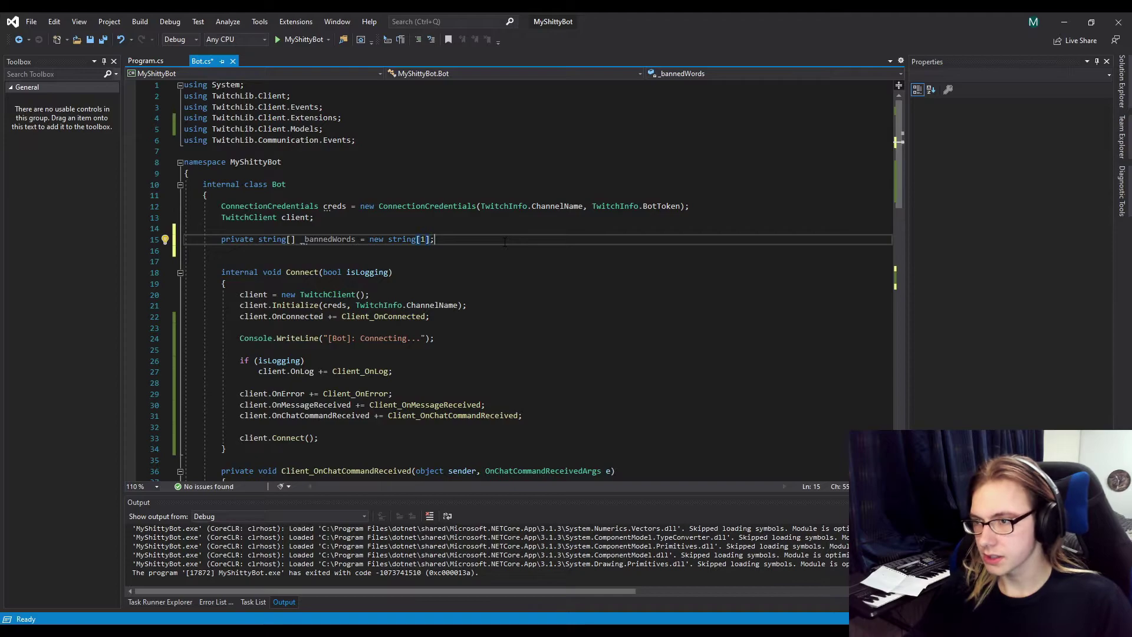
key("Right")
type("{\"\"")
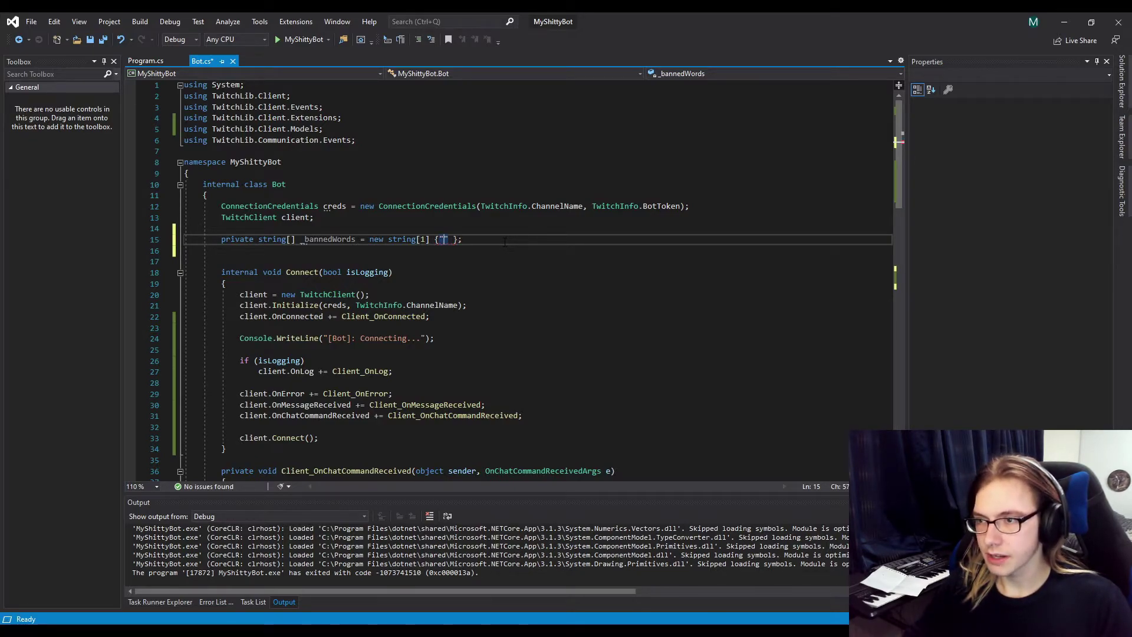
Fill _bannedWords with three phrases, including "big follow" and "js is best", sizing it to 3
key("Left")
type("\"")
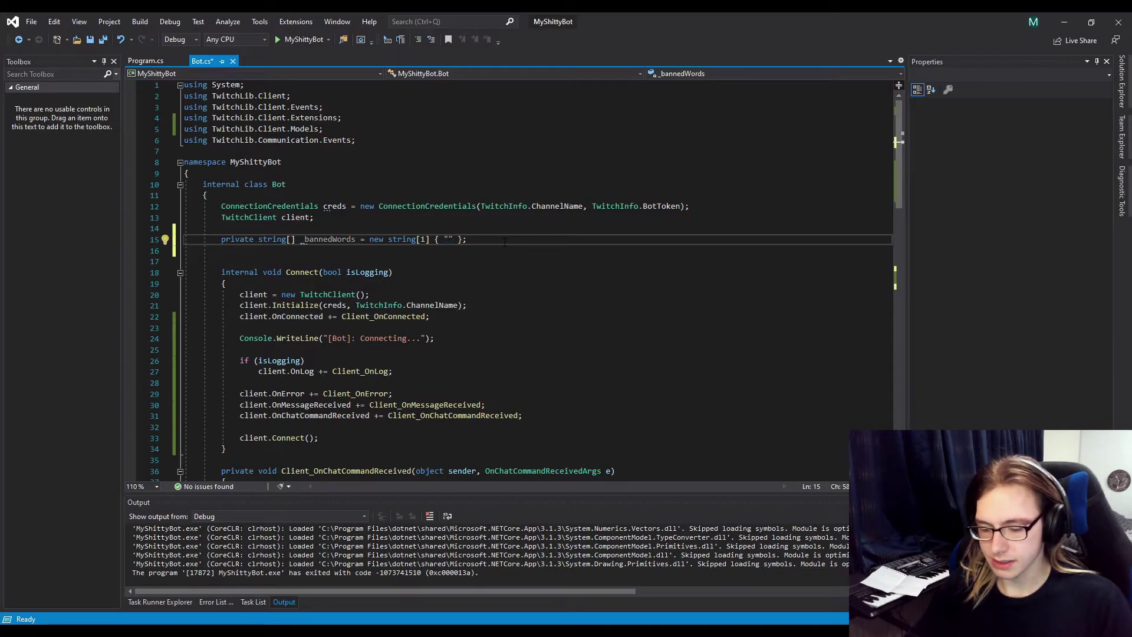
type("big fo")
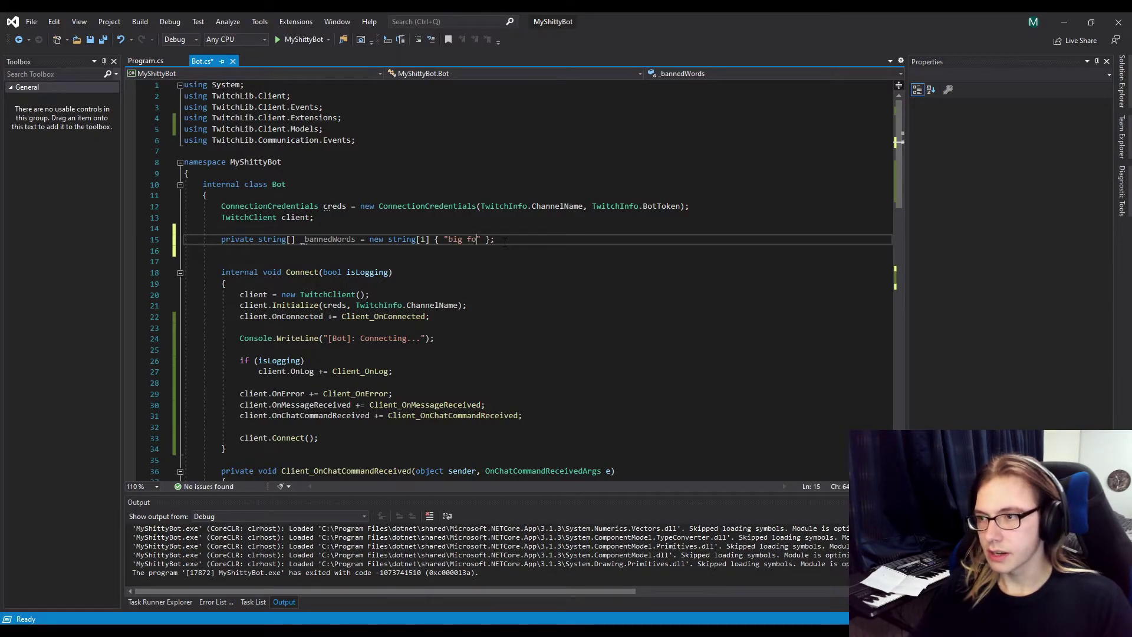
type("llow\"")
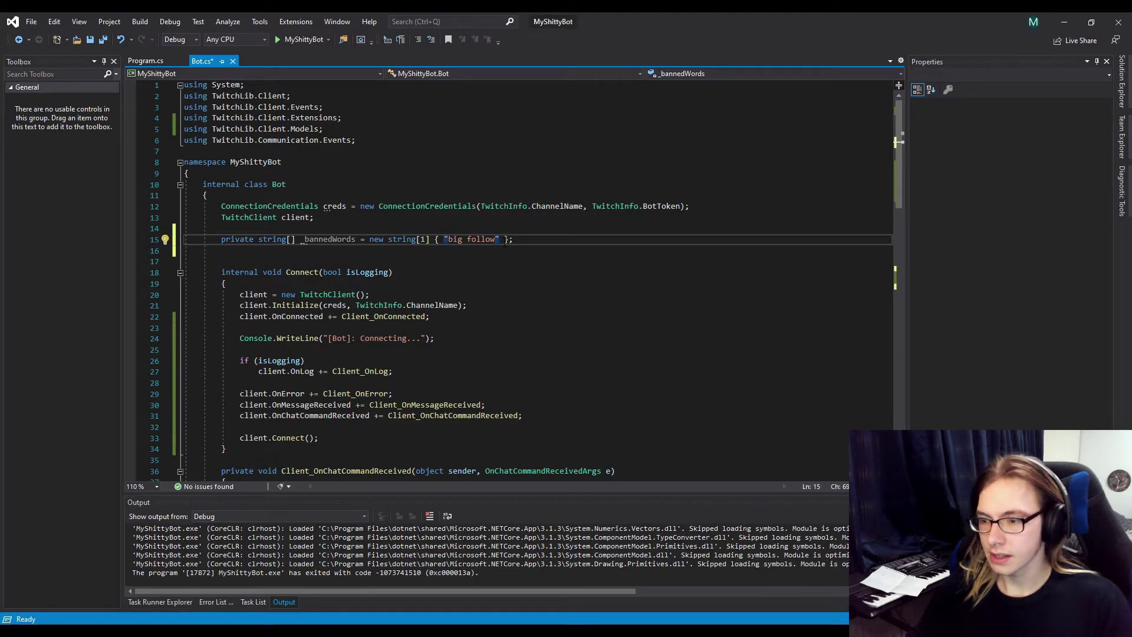
type(", \"")
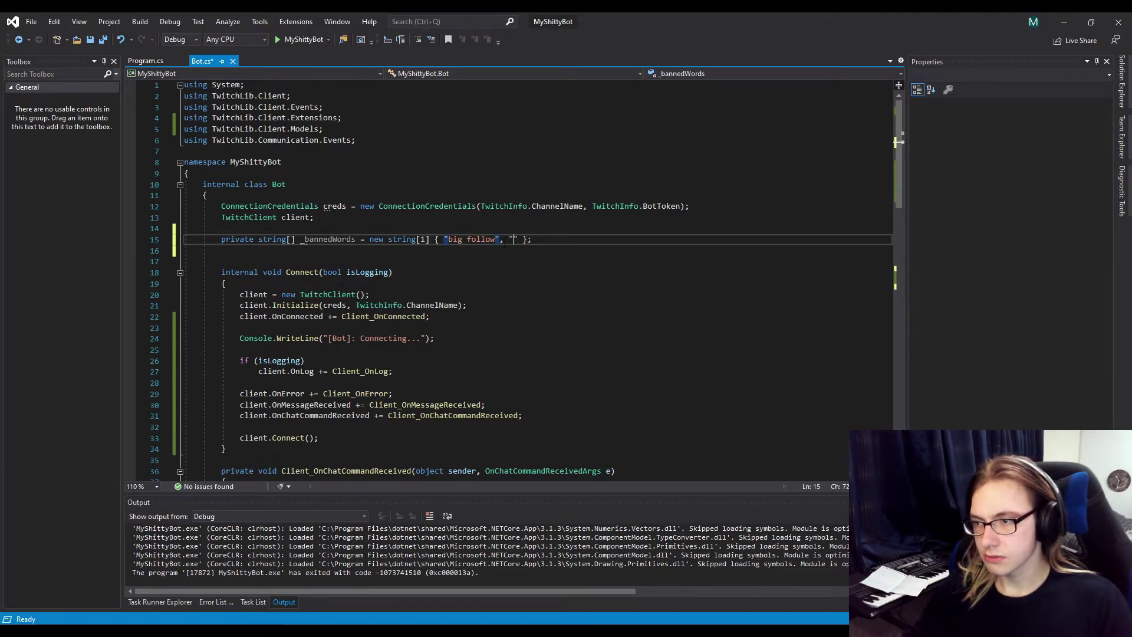
type("retard")
key("Left")
key("Left")
key("Left")
key("Left")
key("Left")
key("Left")
key("BackSpace")
type("2")
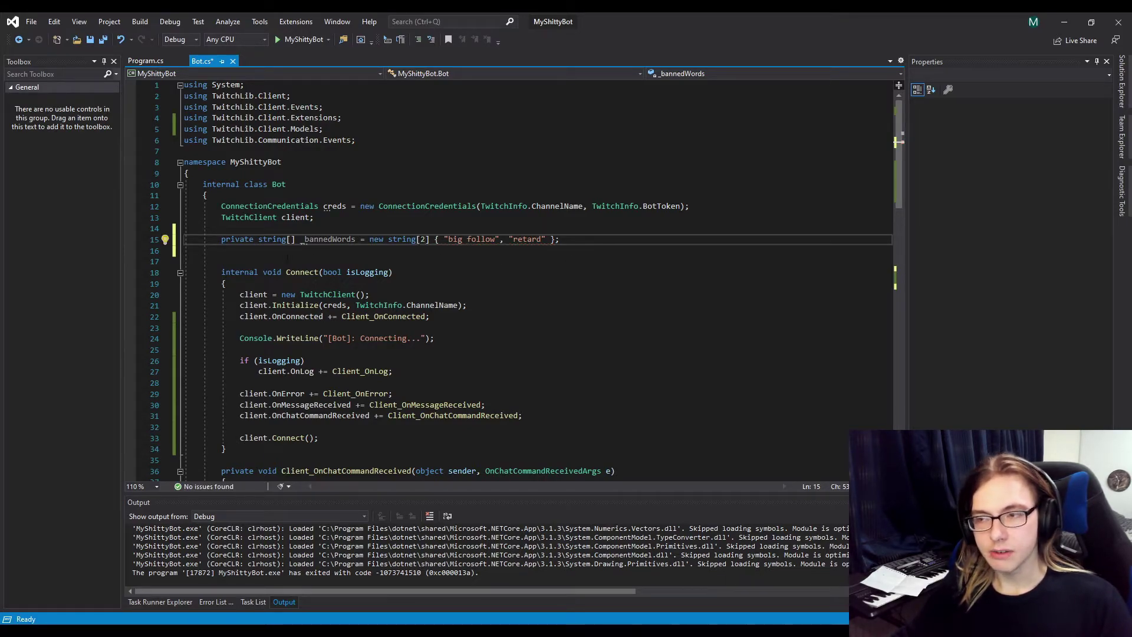
key("End")
key("Left")
key("Left")
key("Left")
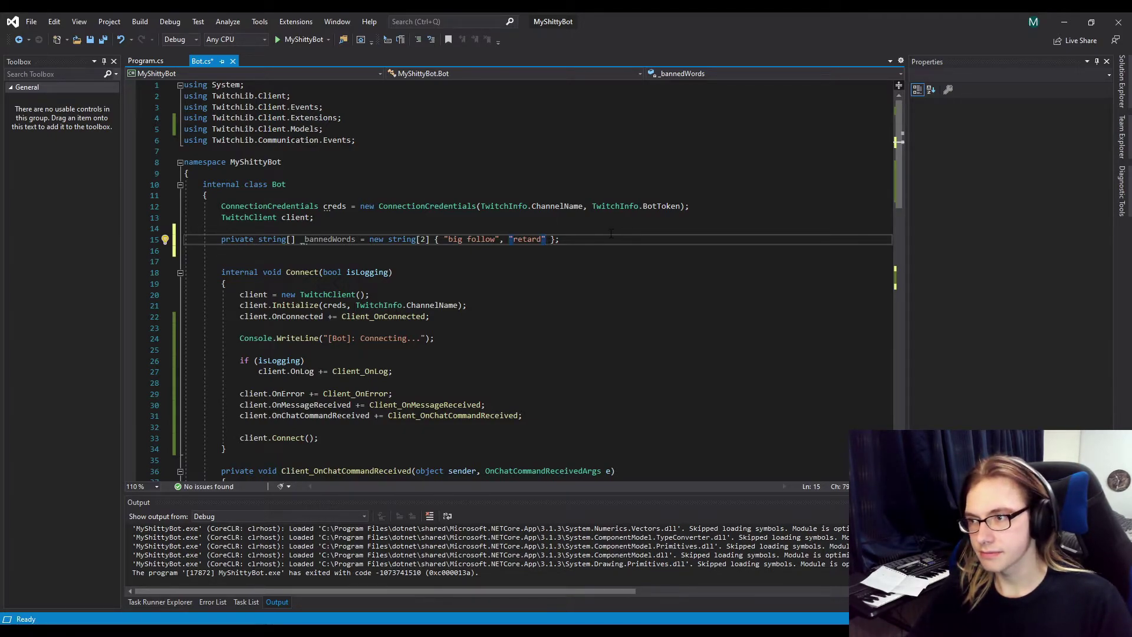
type(", \"retard\", \"")
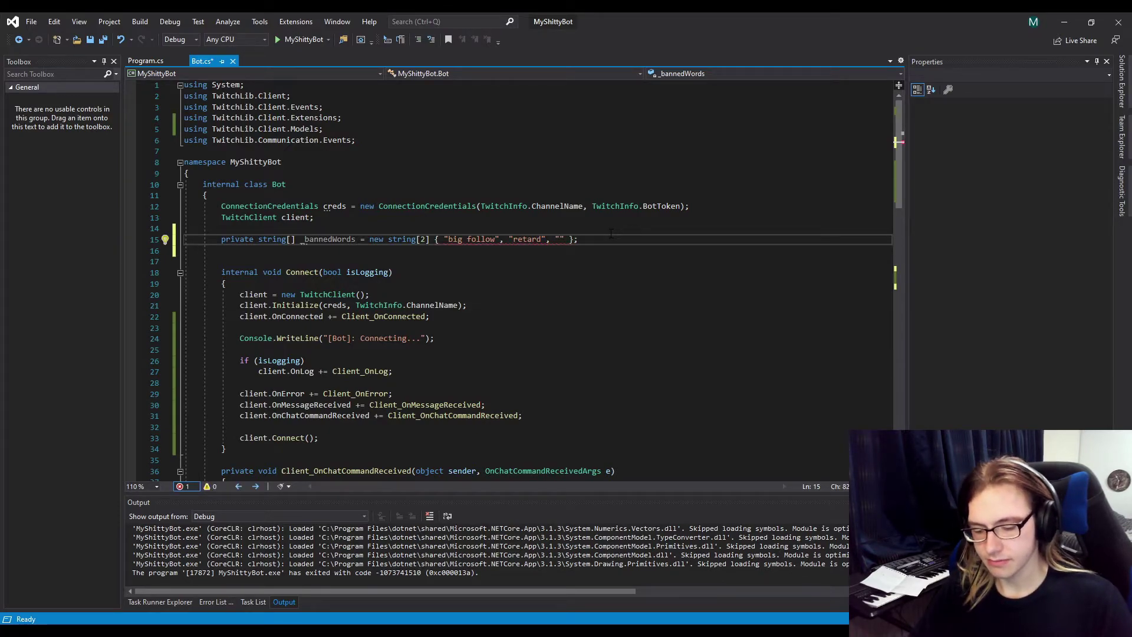
type("js is best")
key("Left")
key("Left")
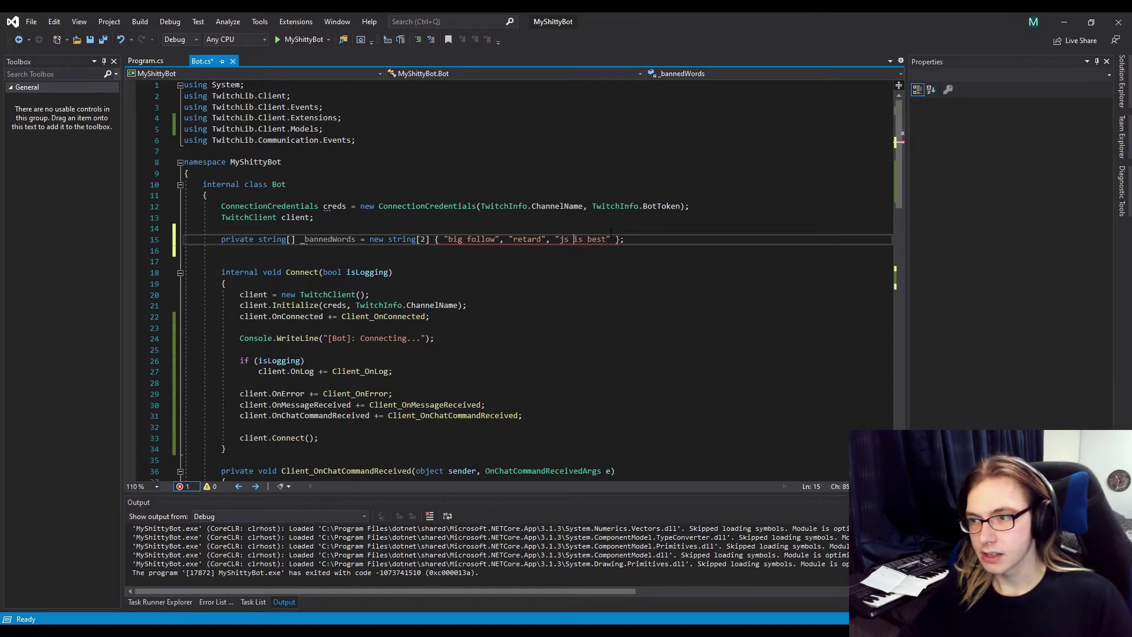
key("Left")
key("Left")
key("Left")
key("Left")
key("Left")
key("Left")
key("BackSpace")
type("3")
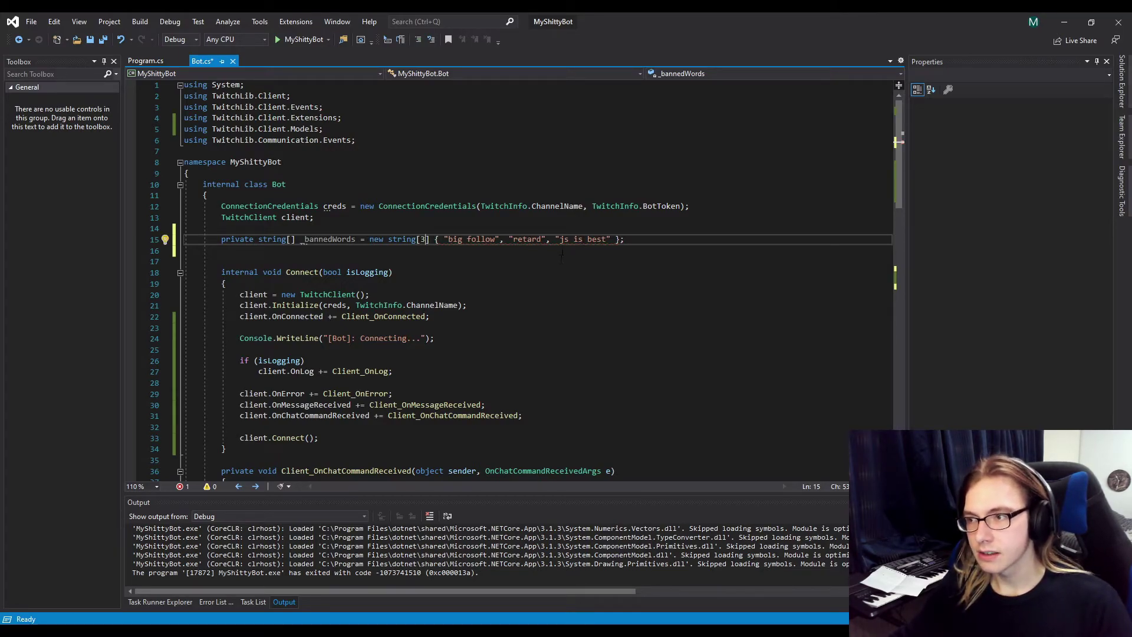
scroll(586, 269, "down", 7)
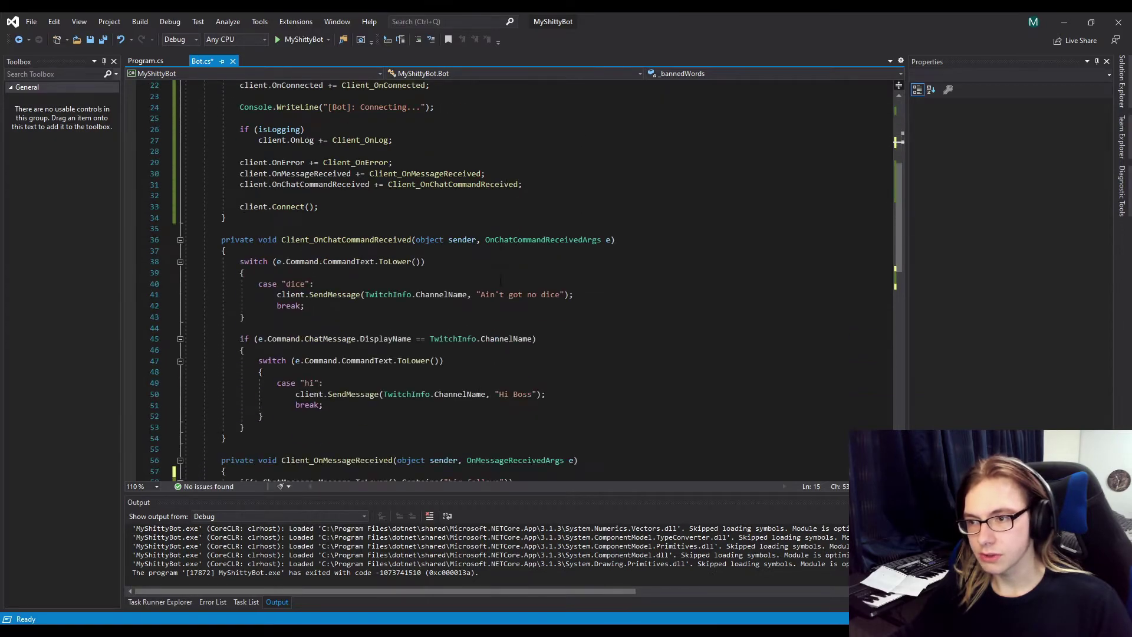
scroll(587, 269, "down", 3)
scroll(587, 269, "down", 2)
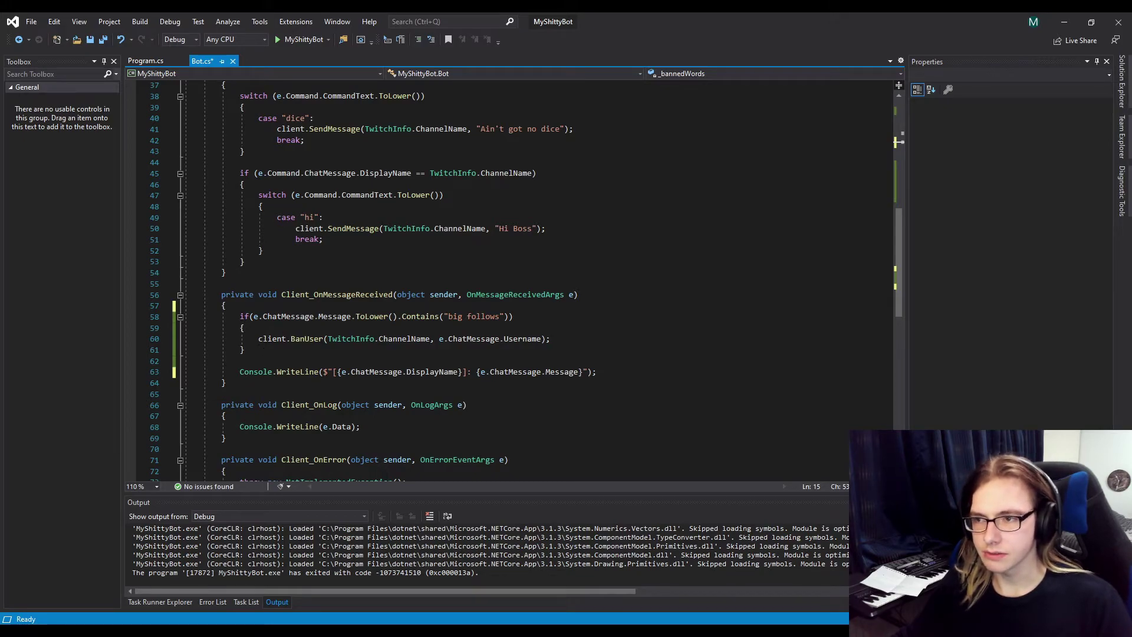
Insert a for-loop template at the top of Client_OnMessageReceived
left_click(263, 305)
key("Return")
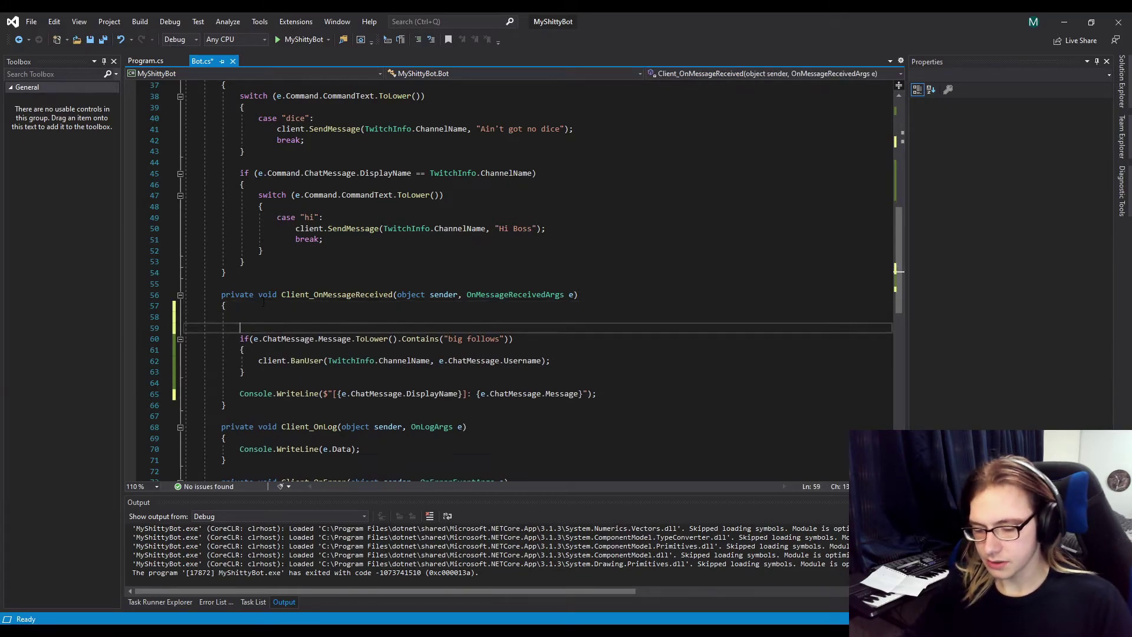
key("Return")
key("Up")
type("r")
key("Escape")
key("Tab")
key("Tab")
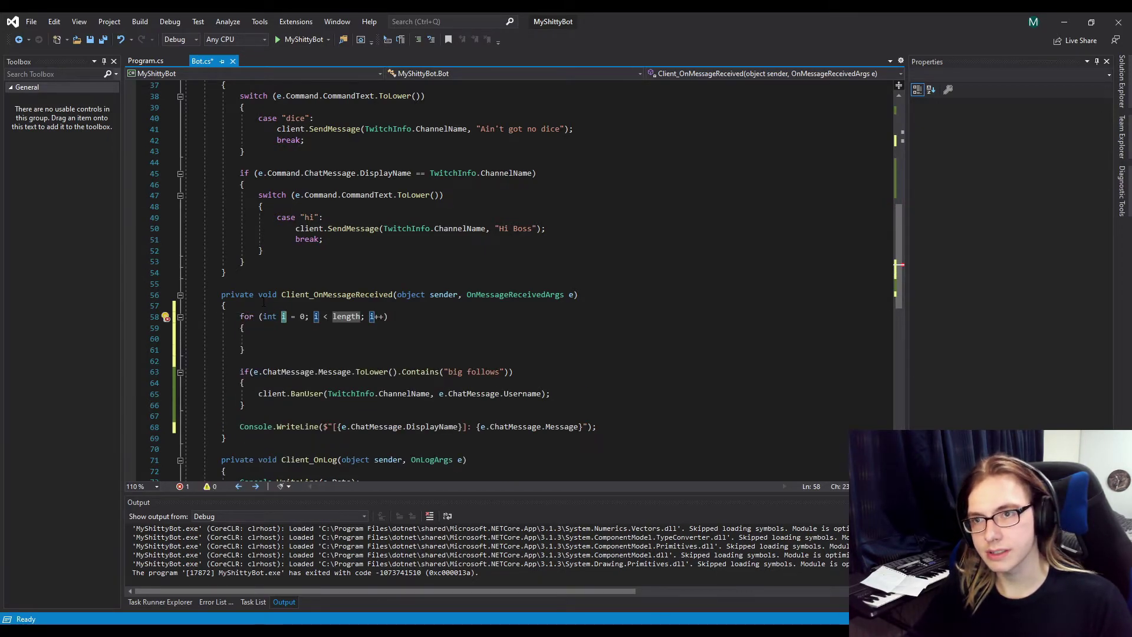
Replace the loop's length placeholder with _bannedWords.Length
key("Right")
key("Right")
key("Right")
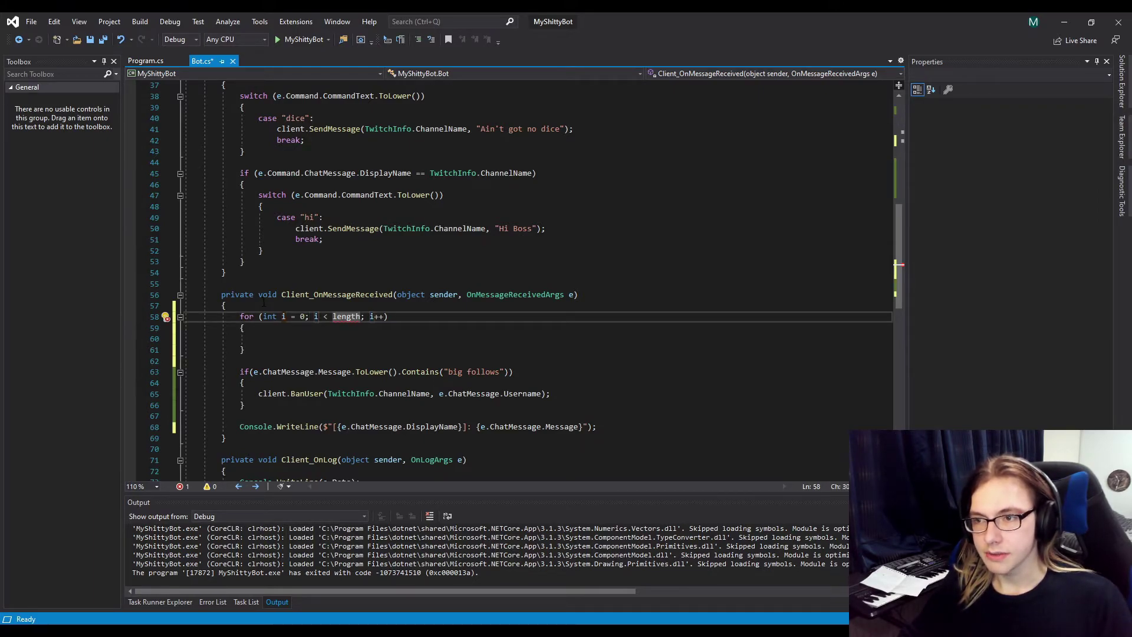
key("Right")
key("Right")
key("Right")
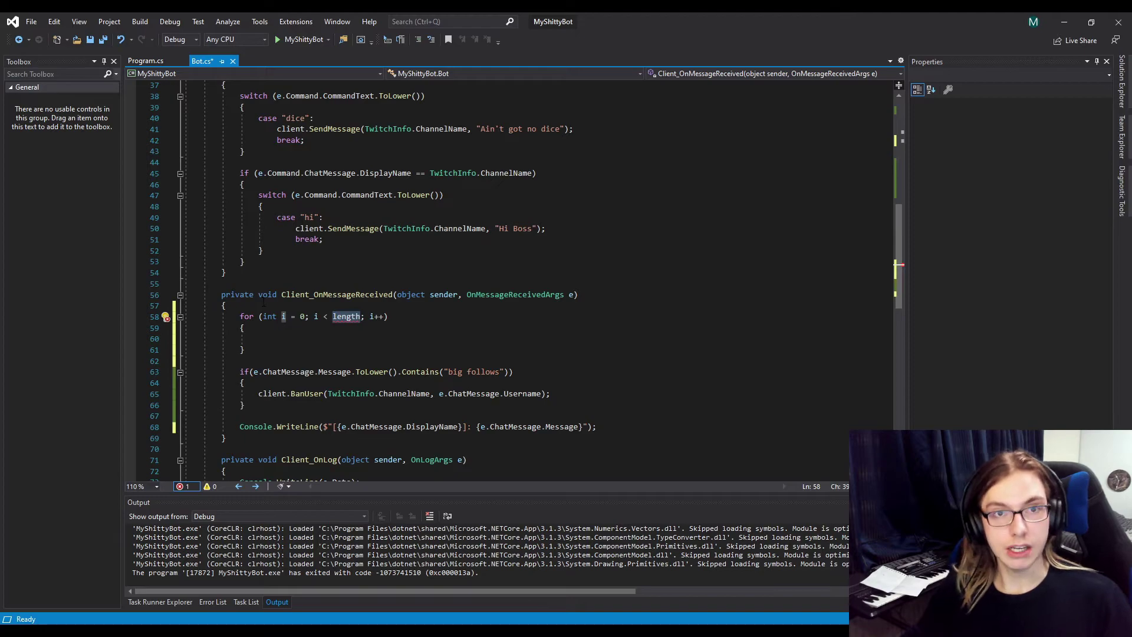
key("ctrl+BackSpace")
type("_b")
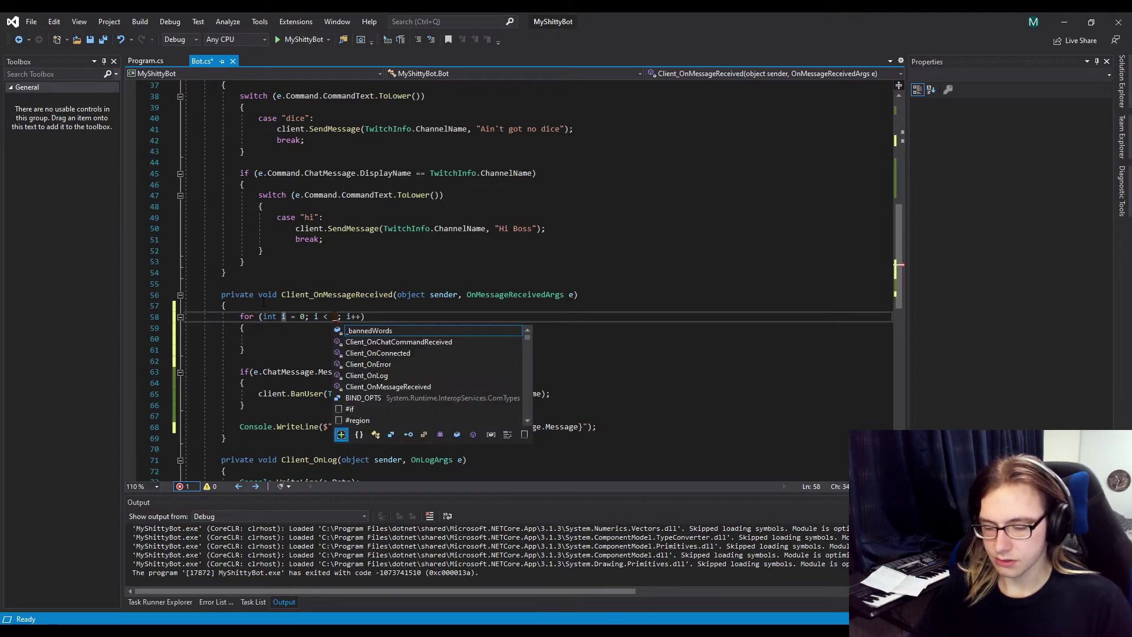
type("a")
key("Tab")
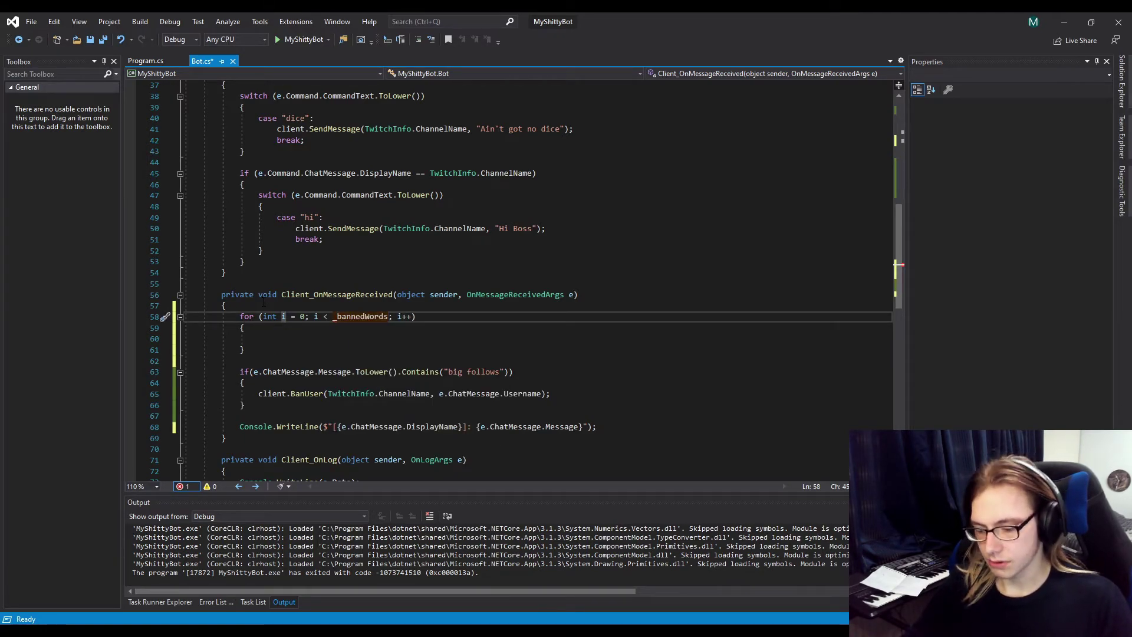
type(".")
type("Le")
key("Tab")
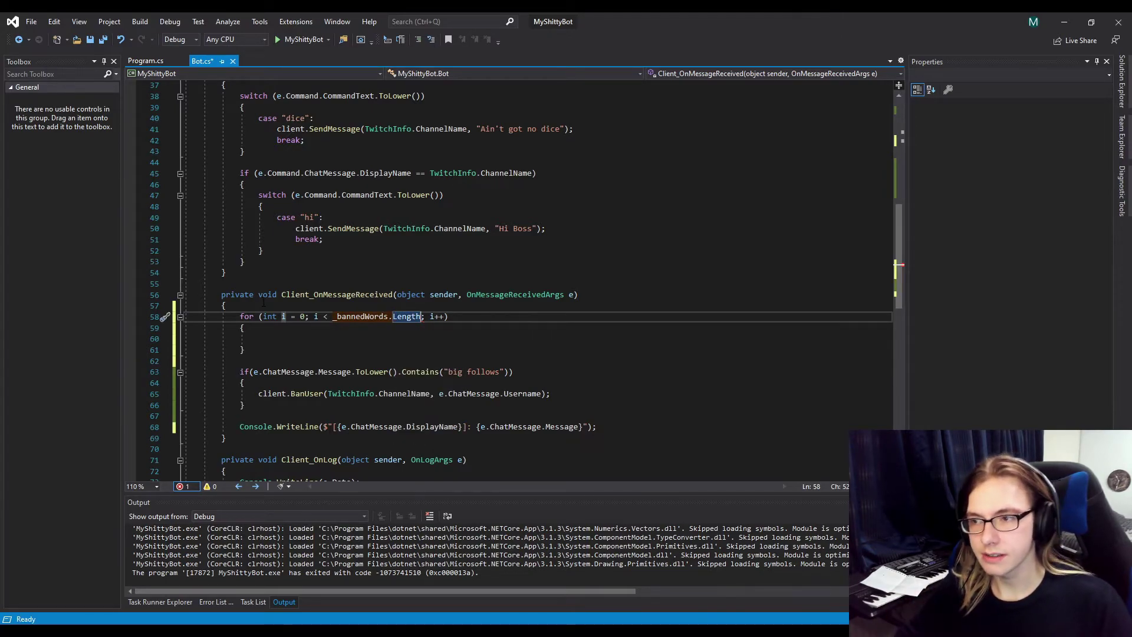
key("Right")
key("Right")
key("Left")
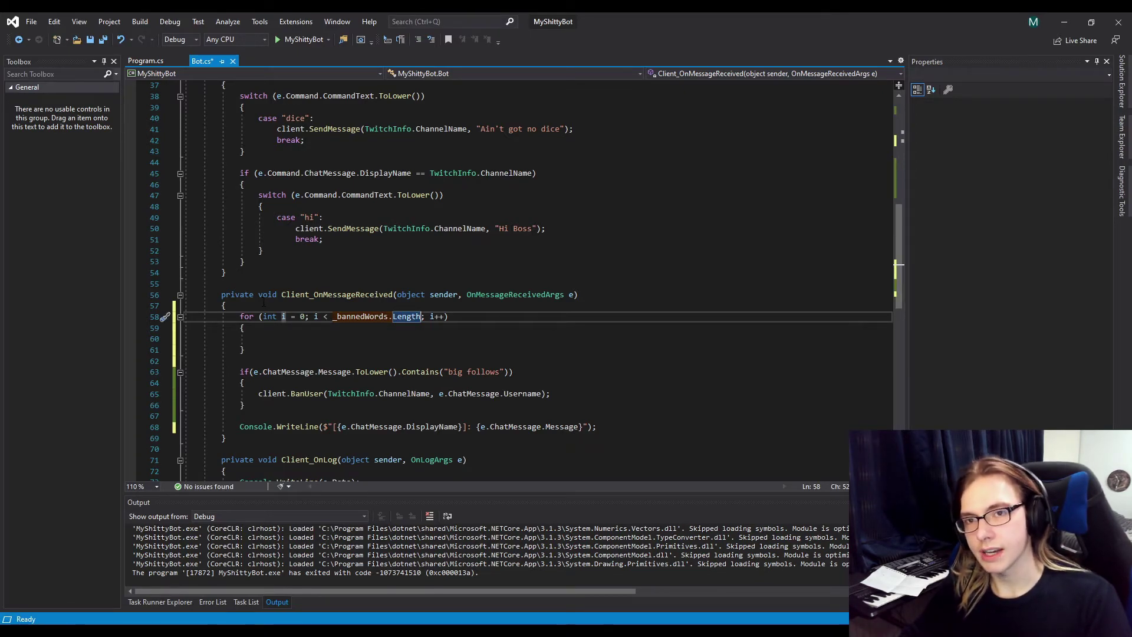
Move the ban-check if-block up into the for loop body and indent it
left_click(293, 337)
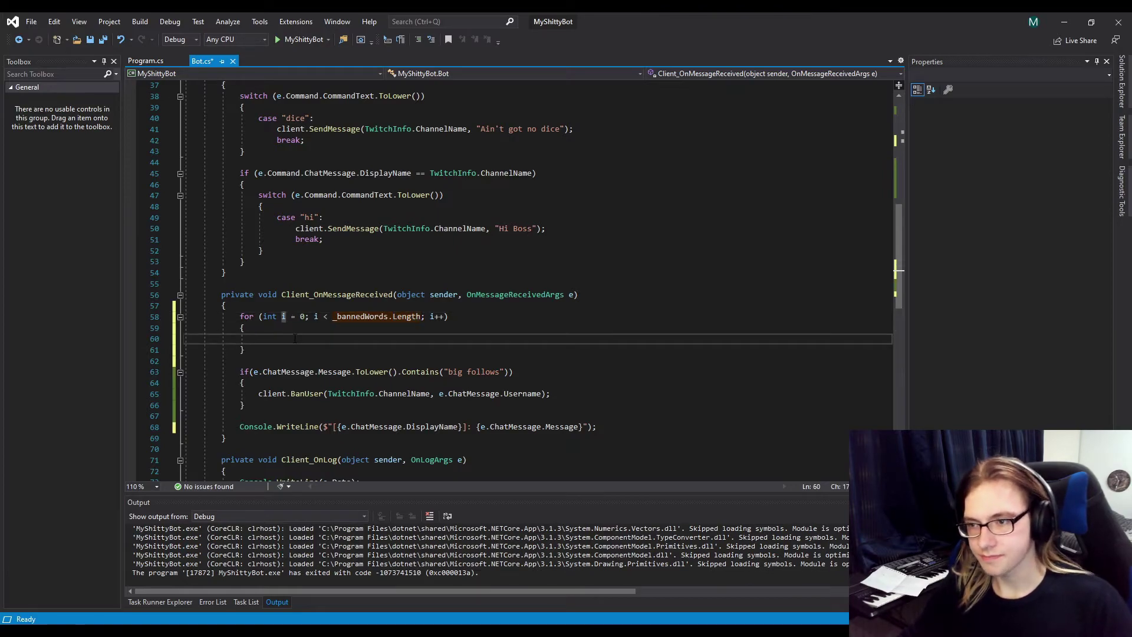
key("Down")
key("Down")
key("Down")
key("Down")
key("Down")
key("Down")
key("shift+Up")
key("shift+Up")
key("shift+Up")
key("alt+Up")
key("alt+Up")
key("alt+Up")
key("Tab")
key("Right")
key("Delete")
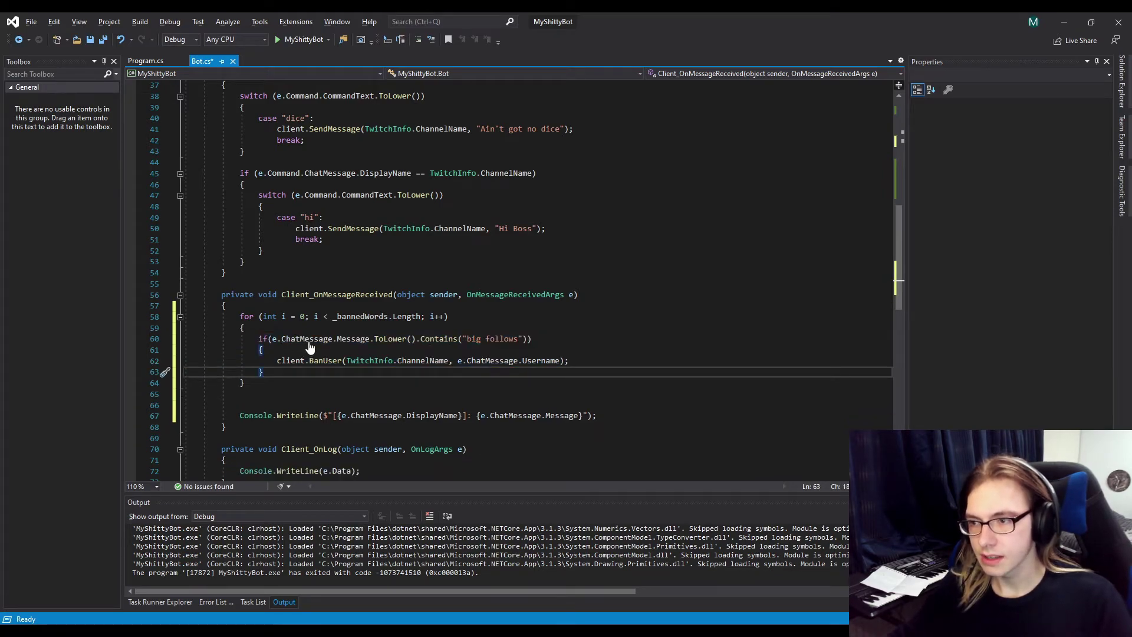
Replace "big follows" in the contains check with _bannedWords[i] and save the code
left_click(470, 343)
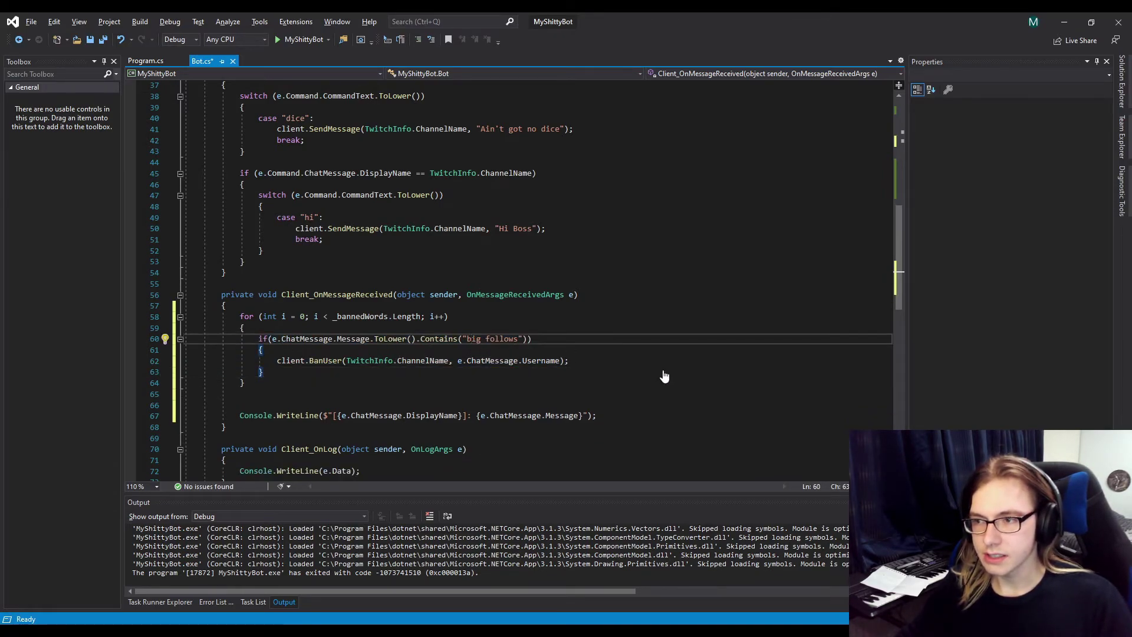
key("shift+alt+equal")
key("shift+alt+equal")
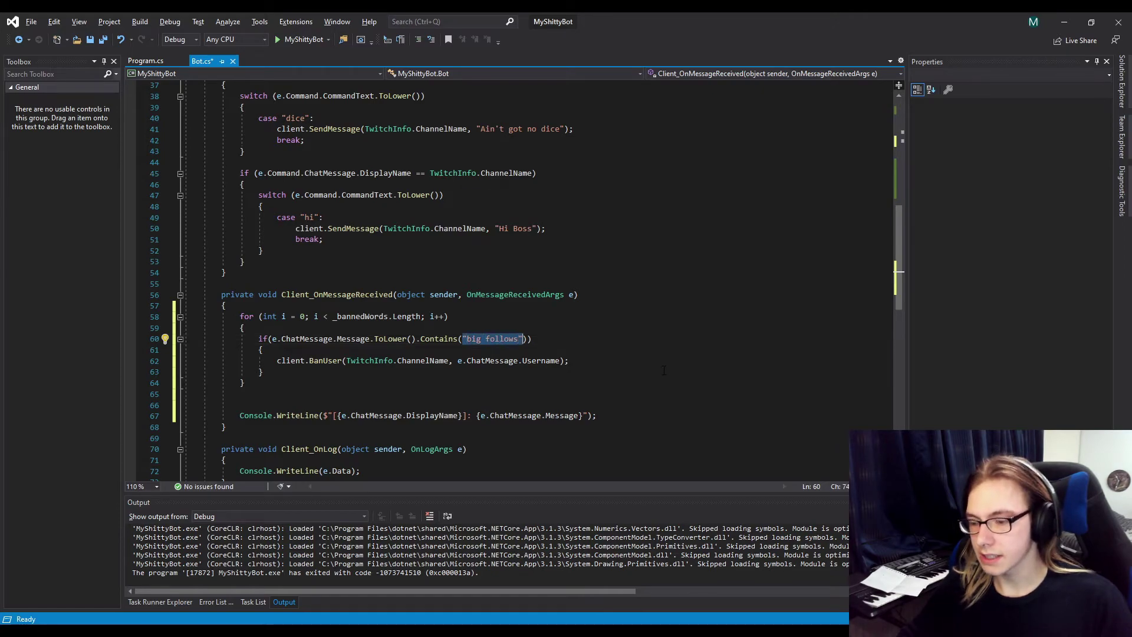
type("_ban")
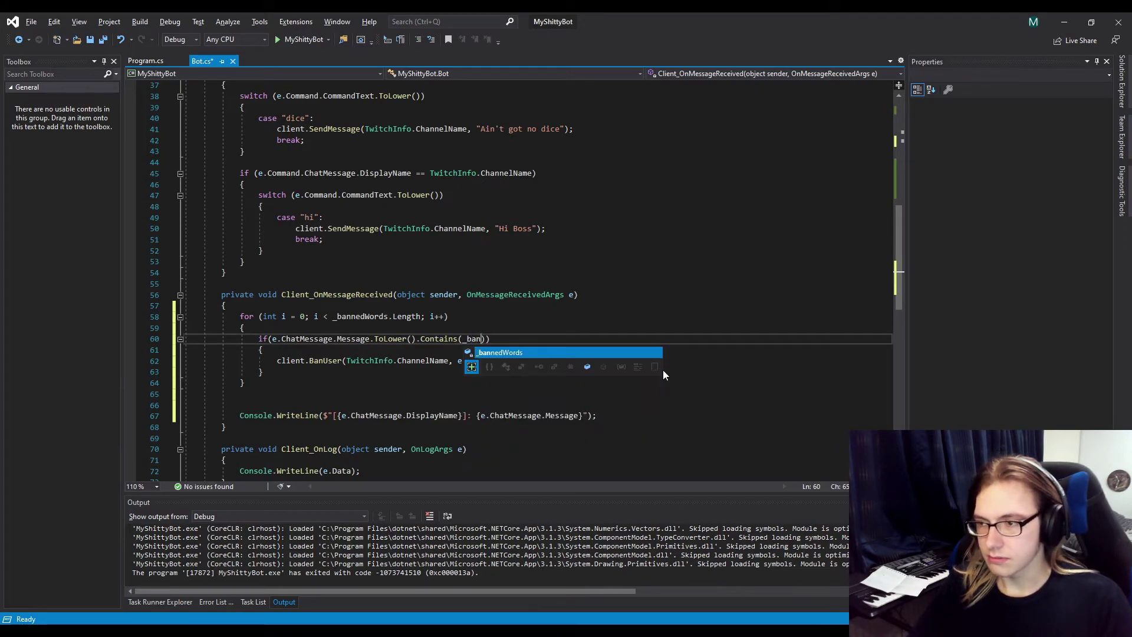
key("Tab")
type("[i]")
key("ctrl+s")
scroll(527, 281, "up", 2)
scroll(527, 282, "up", 2)
scroll(526, 282, "up", 2)
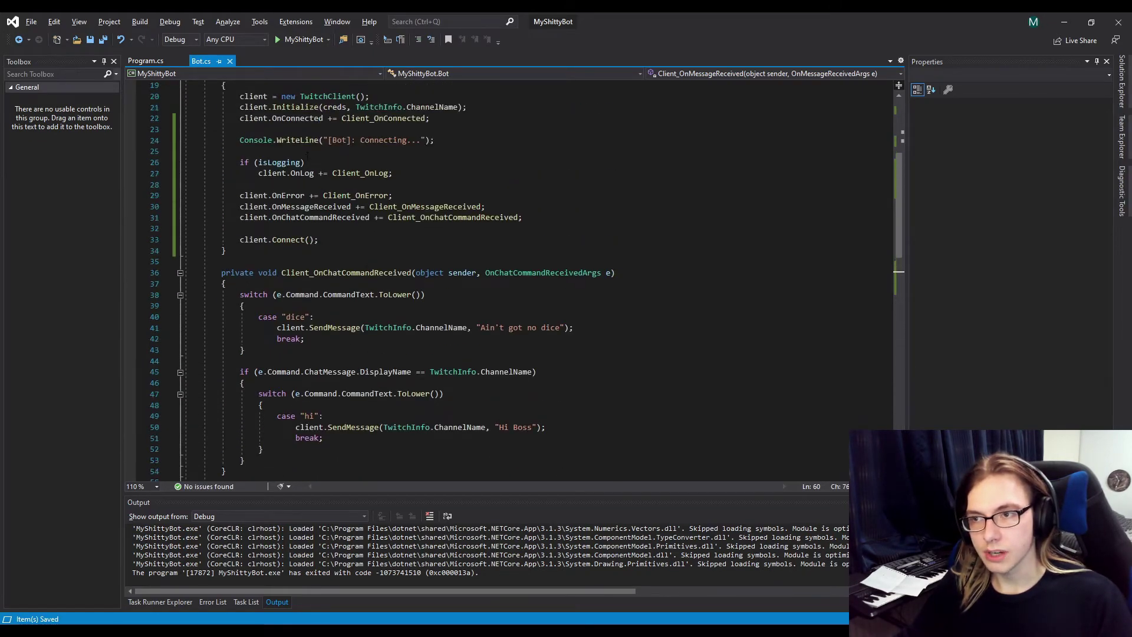
scroll(513, 281, "up", 3)
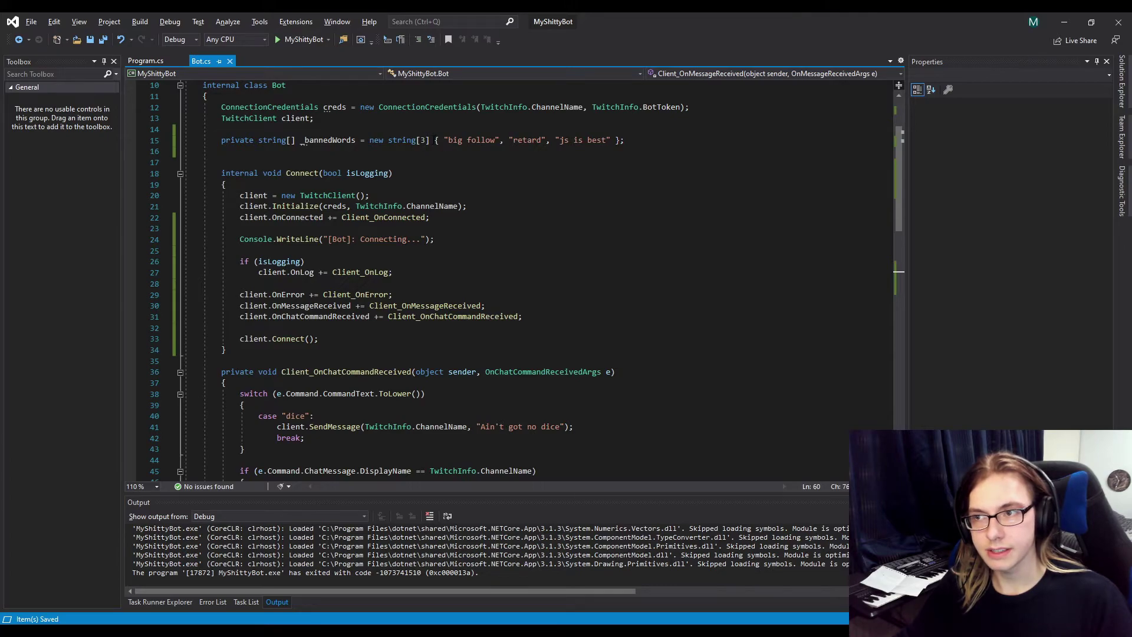
left_click(414, 139)
scroll(434, 335, "down", 10)
scroll(433, 335, "down", 1)
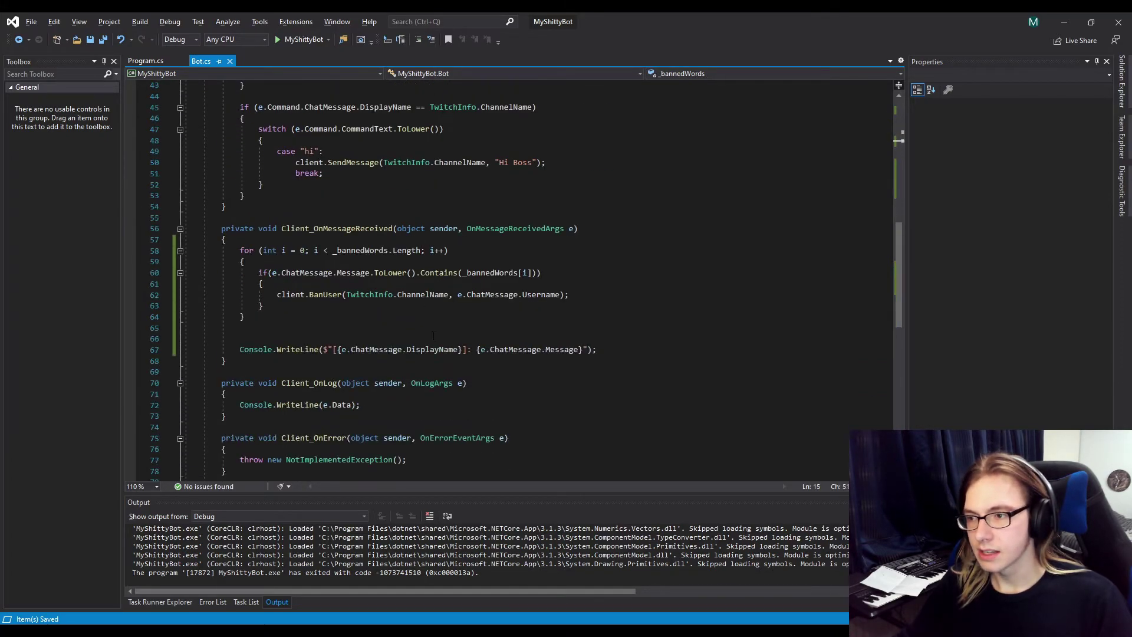
left_click(529, 272)
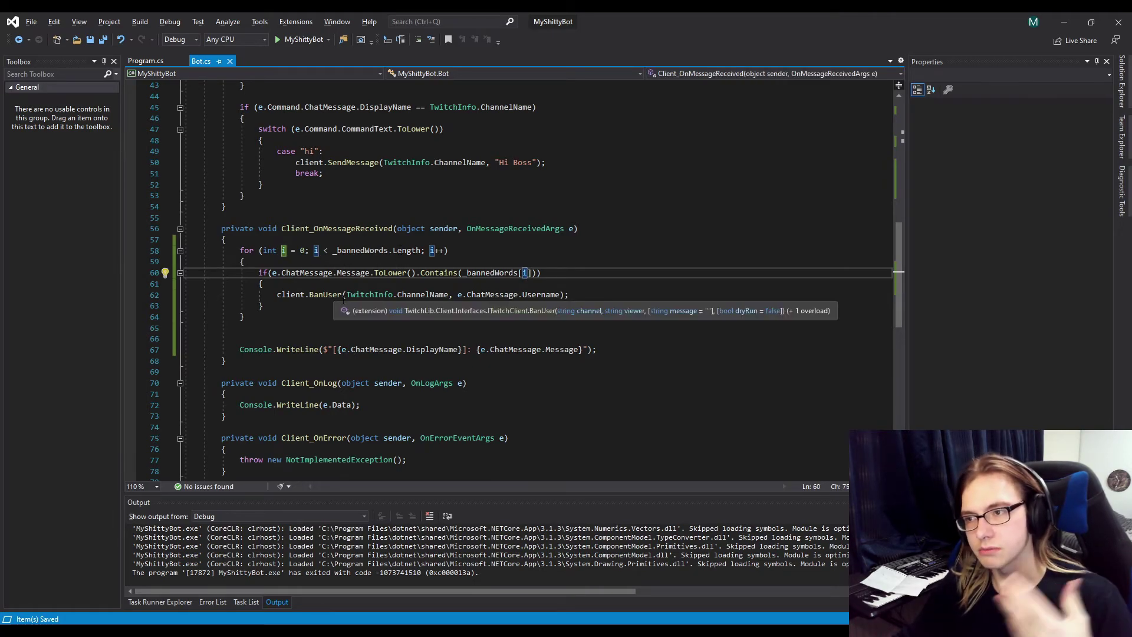
key("Down")
key("Down")
key("Down")
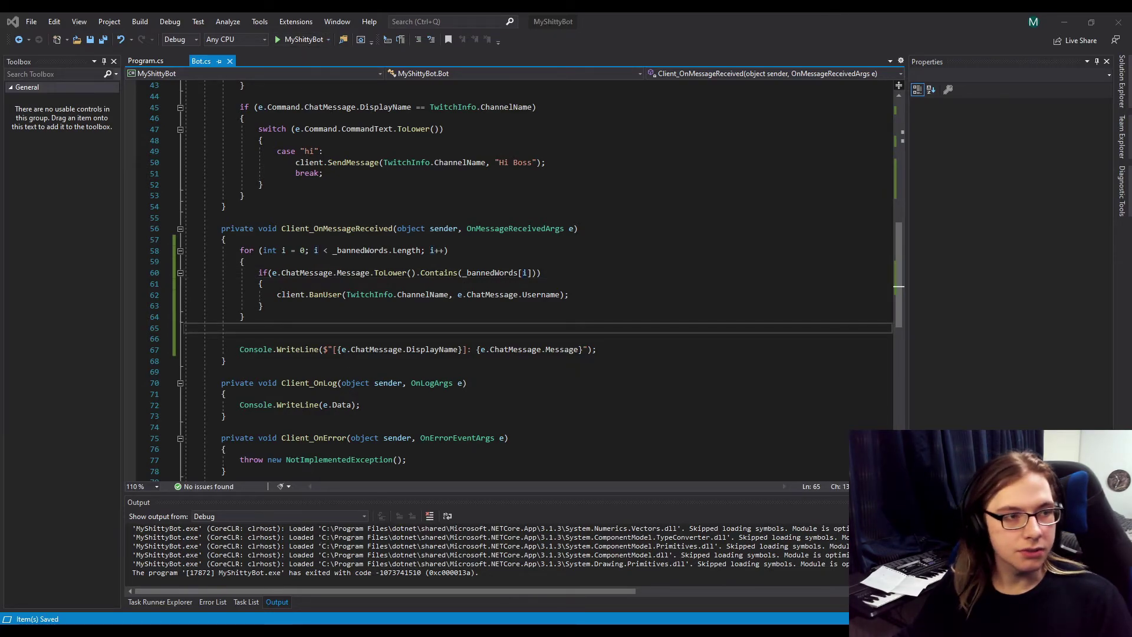
Run the bot, then send !dice, !hi and "big follow" in the Twitch stream chat
left_click(300, 39)
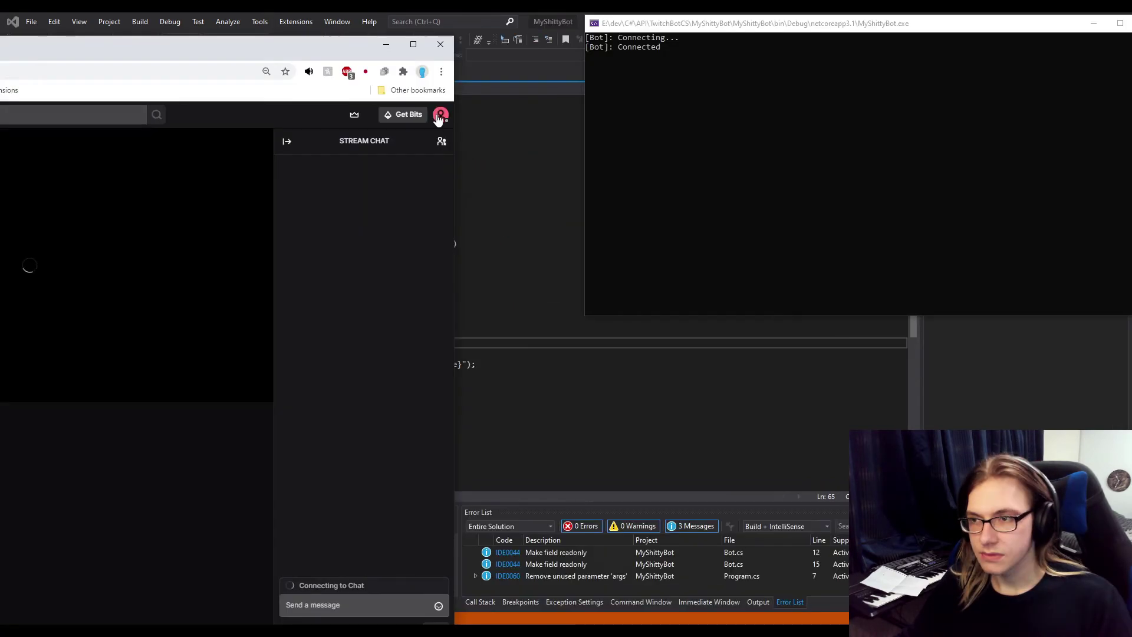
left_click(441, 114)
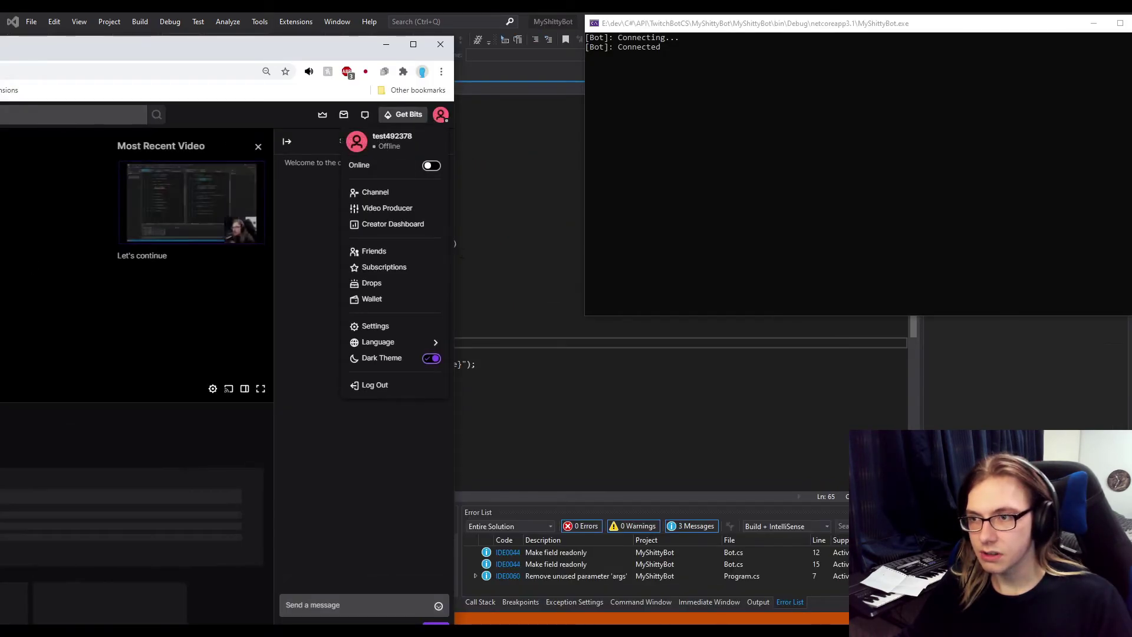
left_click(359, 535)
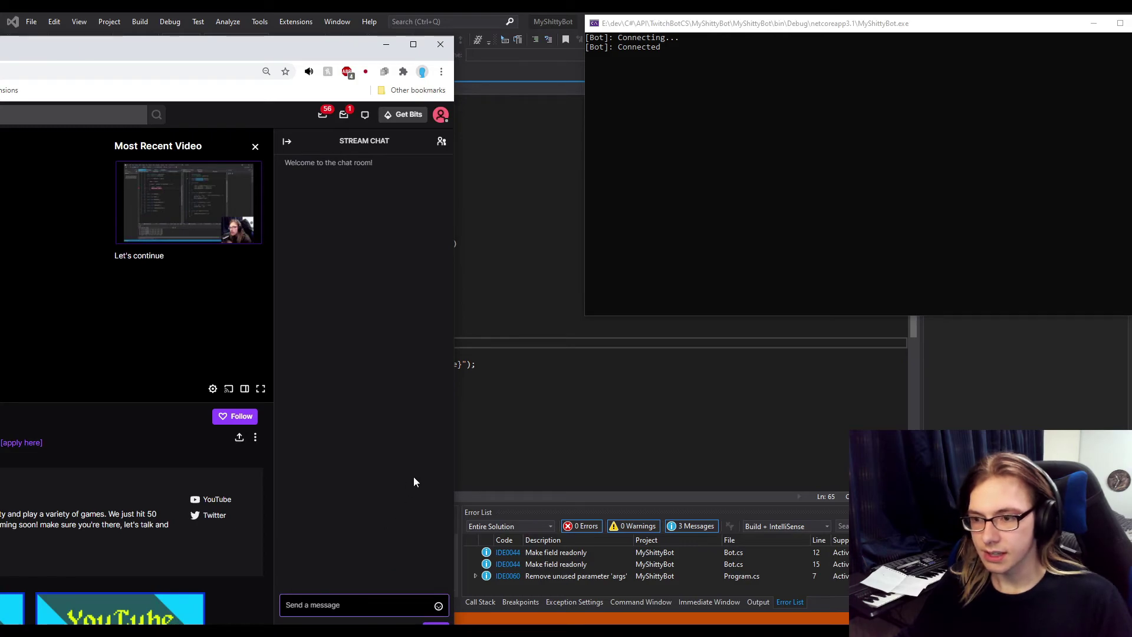
type("!dice")
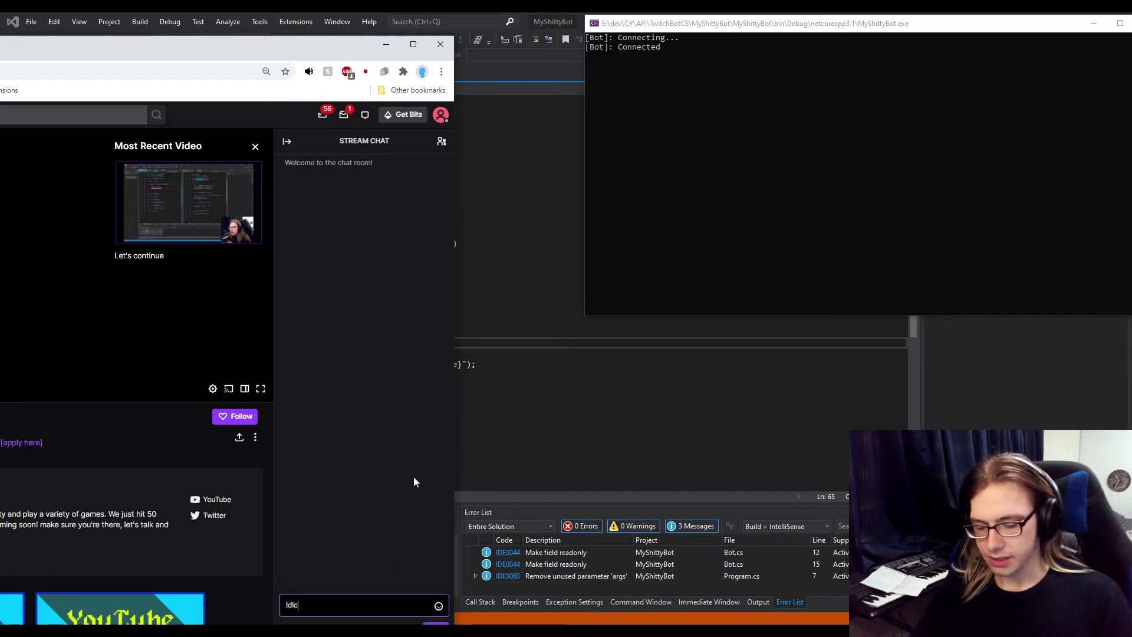
key("Return")
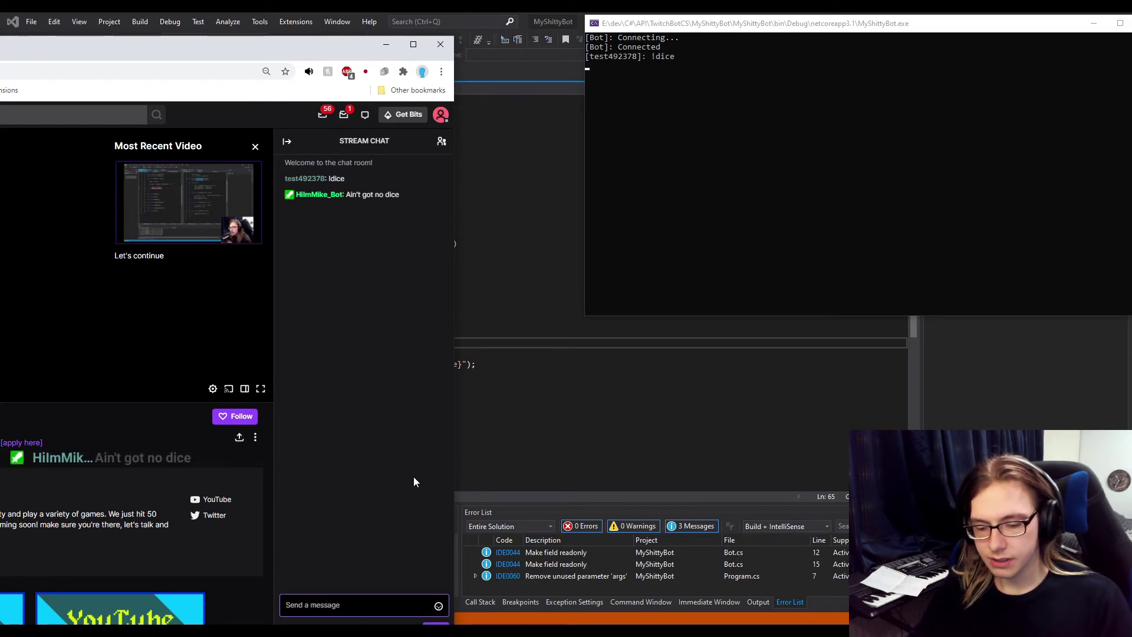
type("!hi")
key("Return")
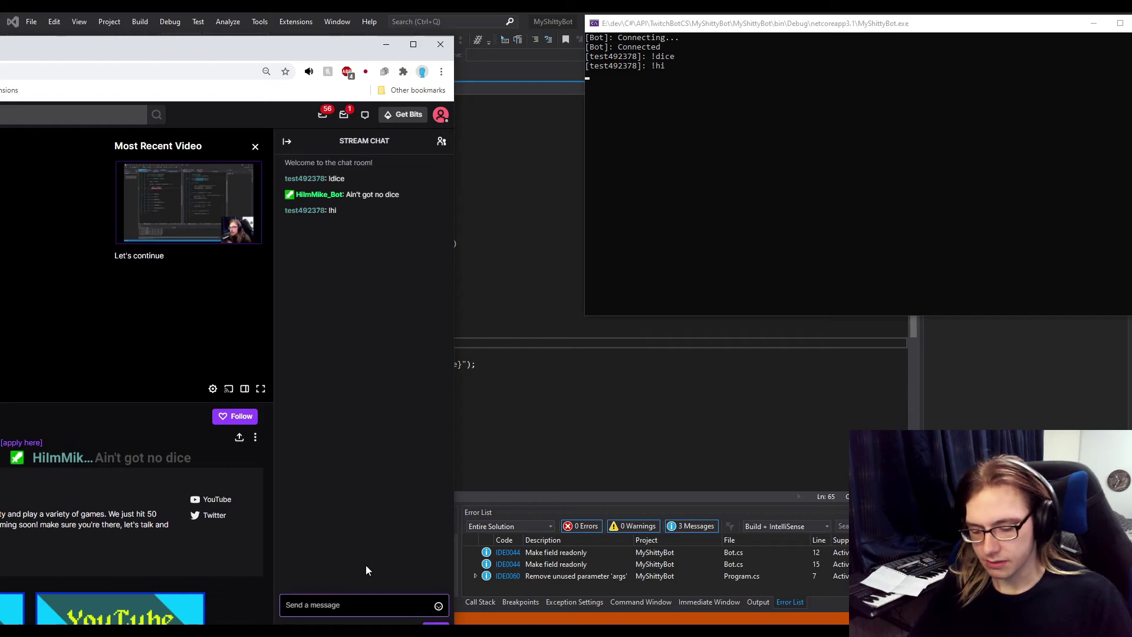
type("big f")
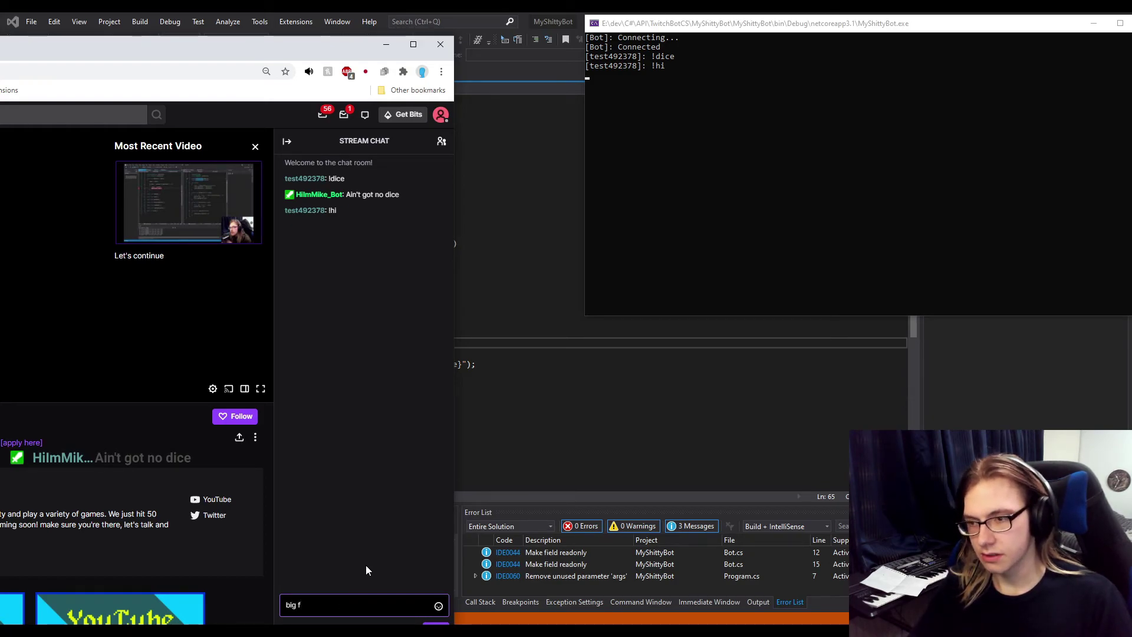
type("ollow")
key("Return")
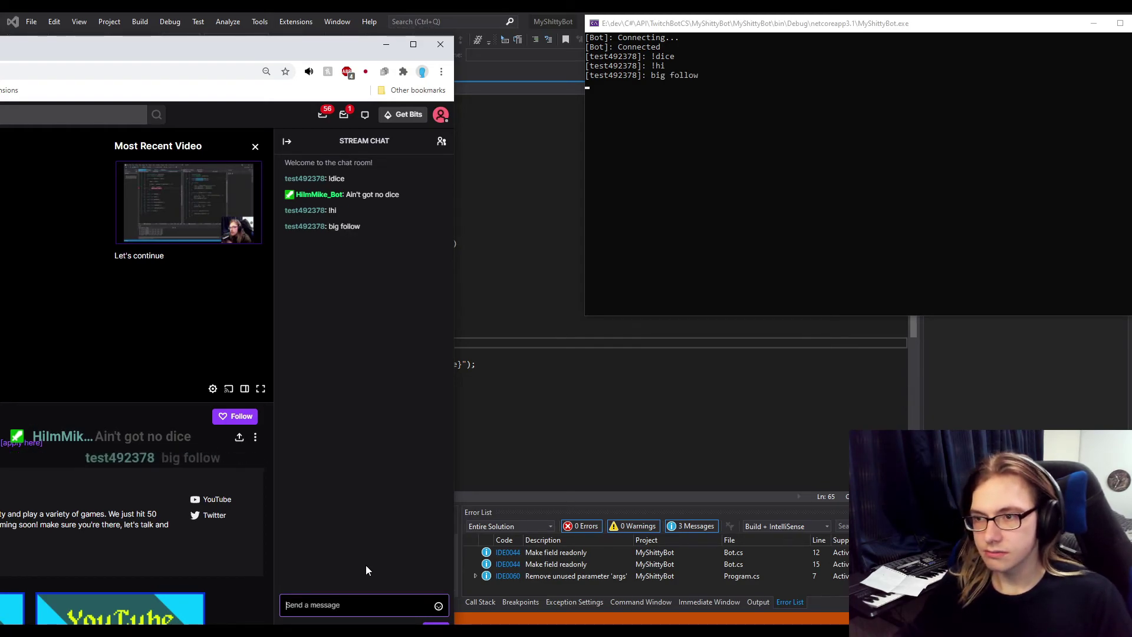